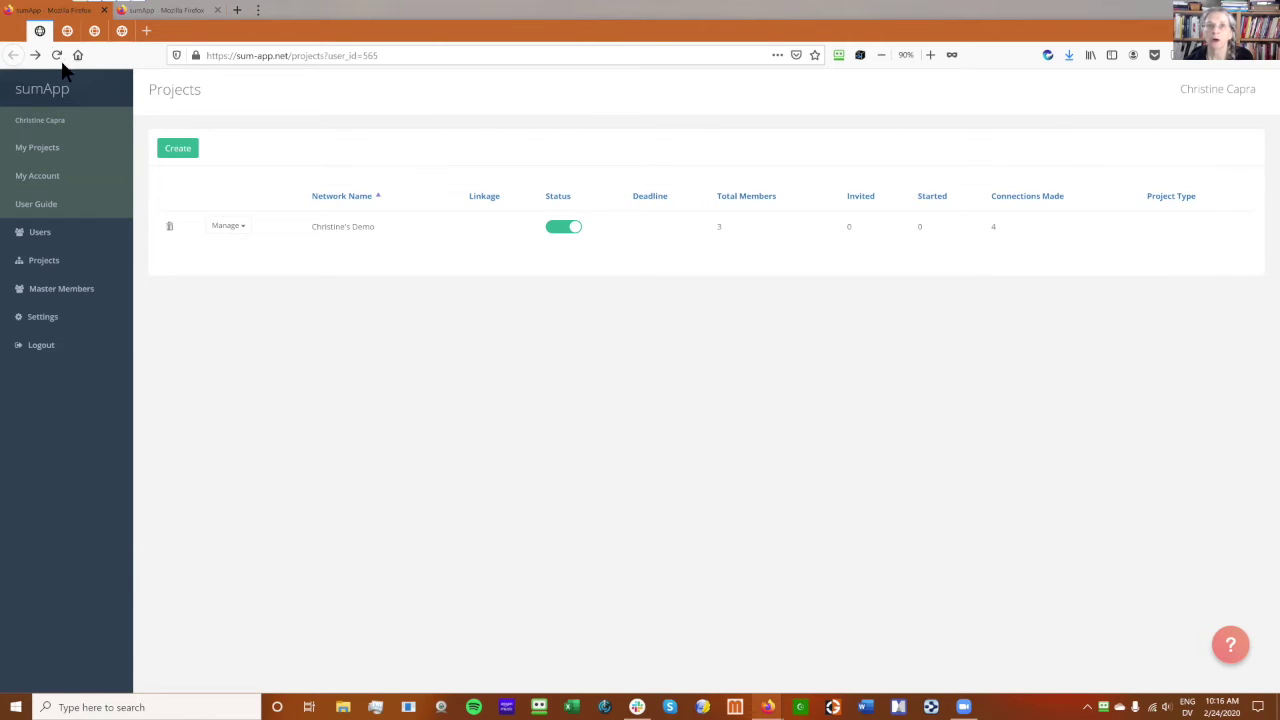
Bring up the demo network's member-facing site and show its Bio page.
left_click(57, 30)
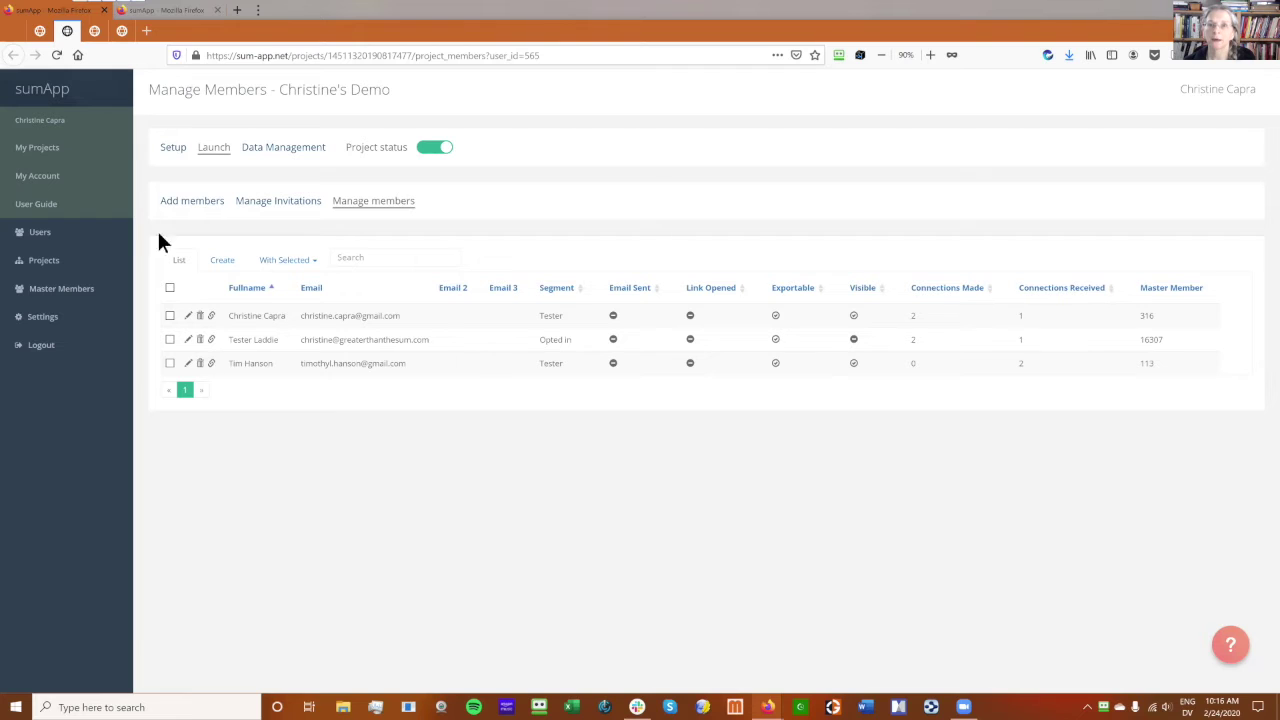
left_click(120, 32)
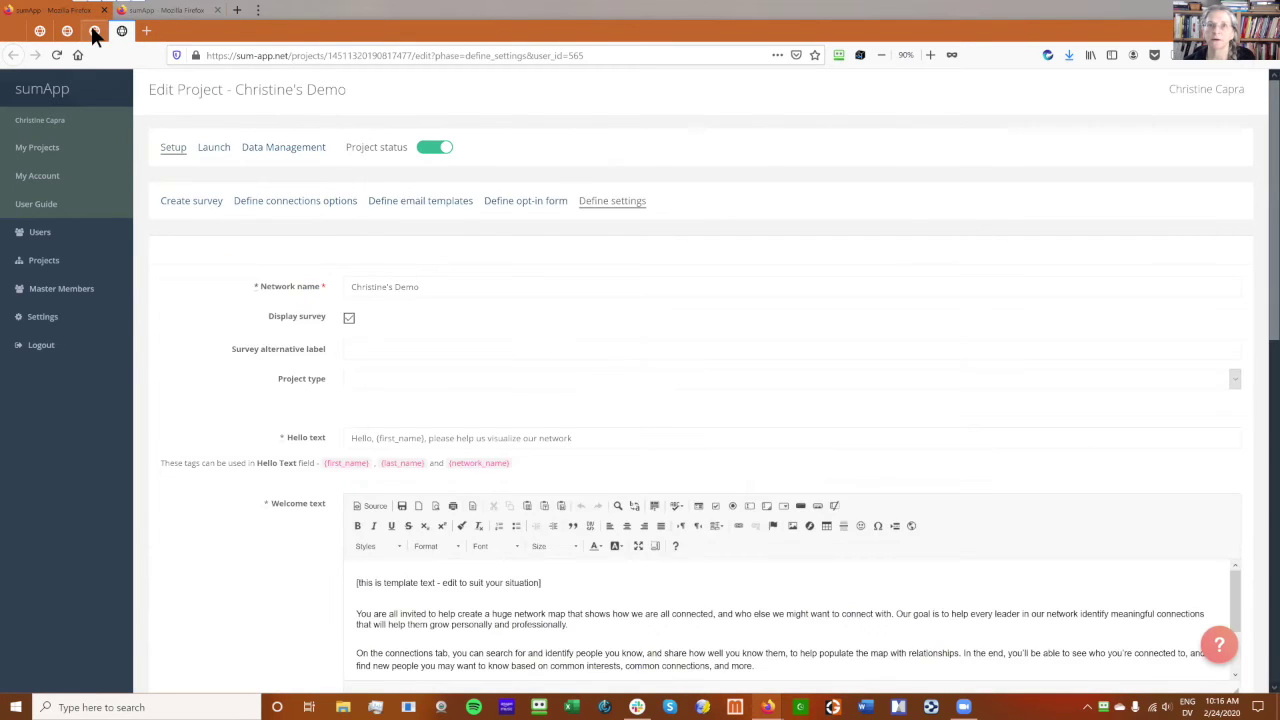
left_click(93, 30)
left_click(304, 137)
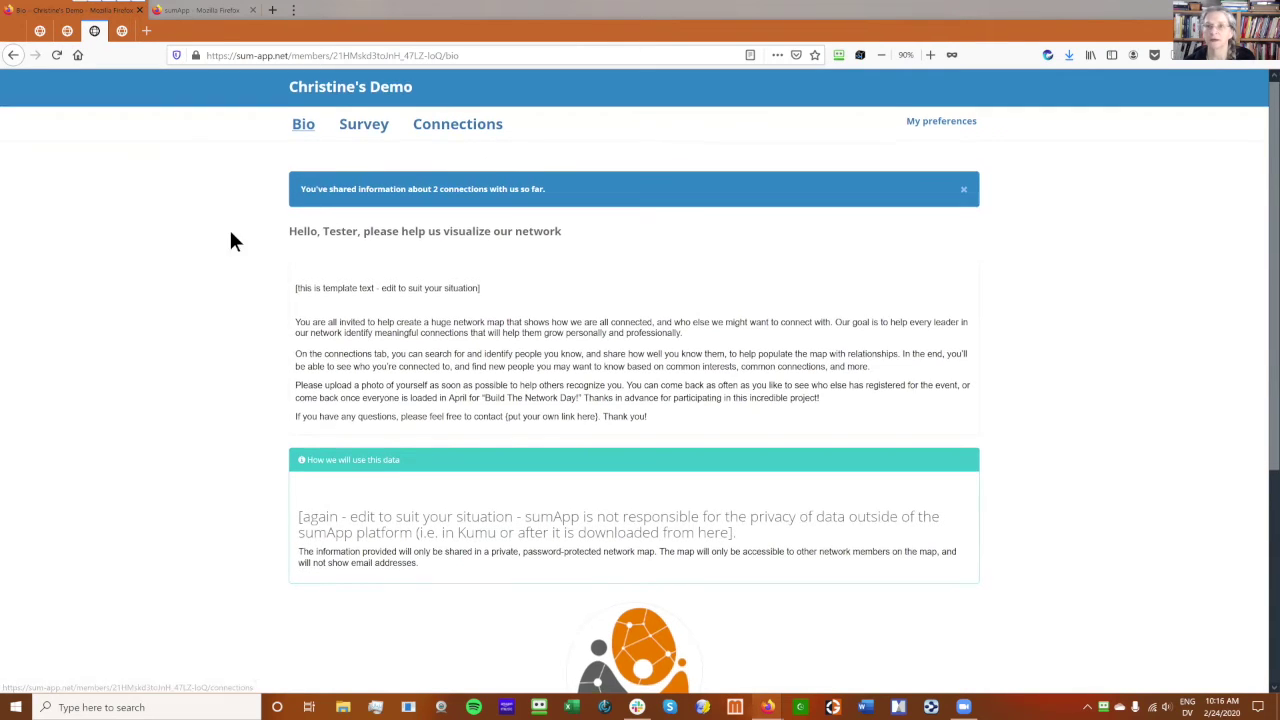
Review the Bio page's greeting, welcome text, data usage notice, avatar upload and short self-description field.
scroll(300, 200, "down", 1)
scroll(326, 189, "up", 1)
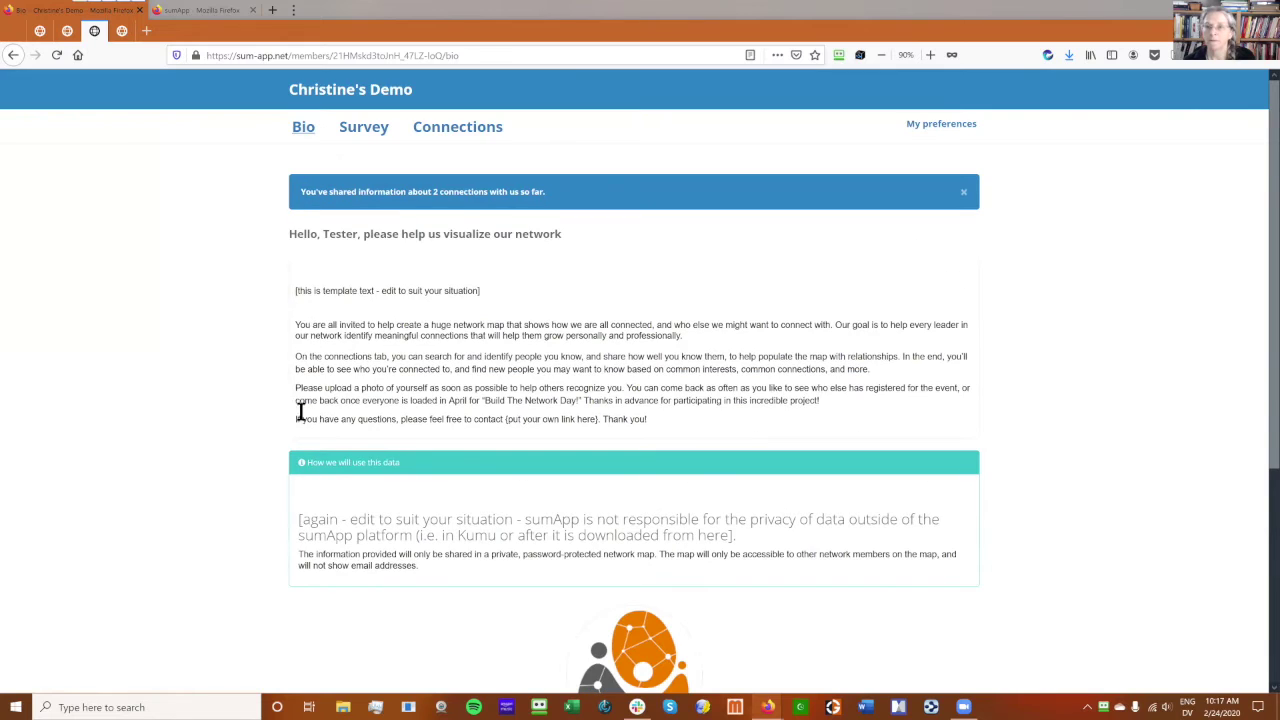
left_click_drag(299, 302, 795, 457)
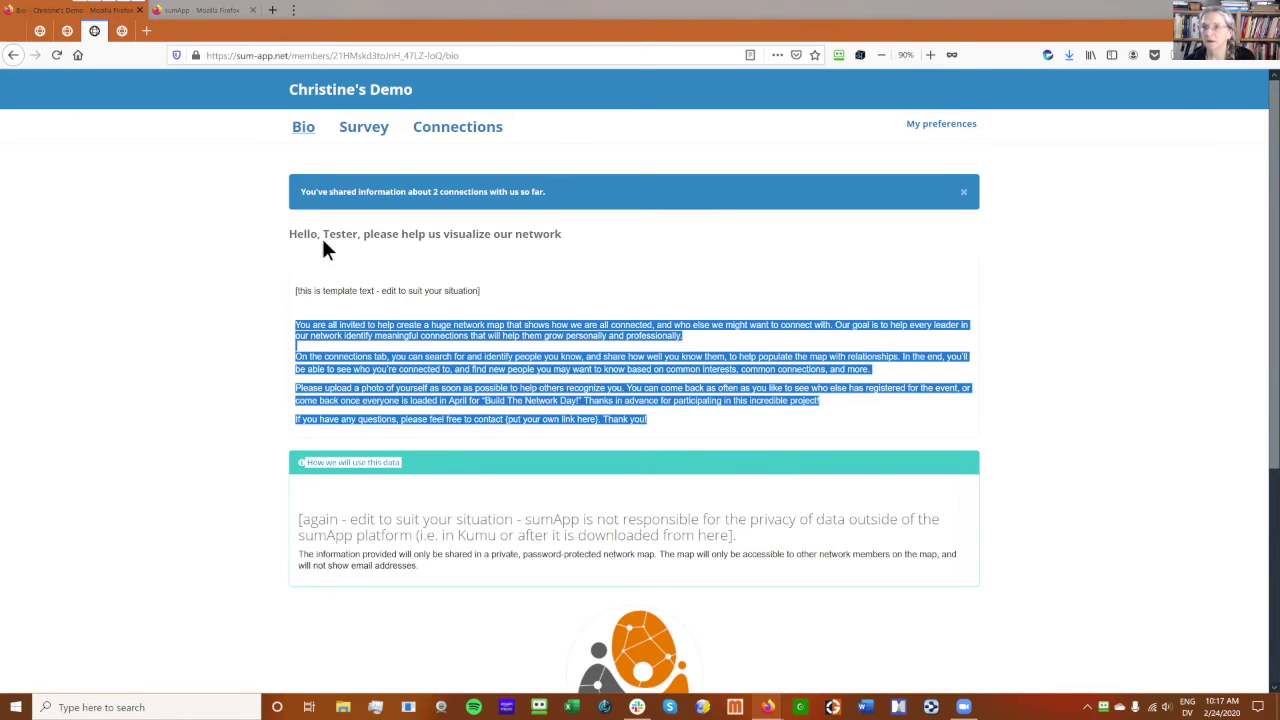
left_click_drag(287, 234, 720, 449)
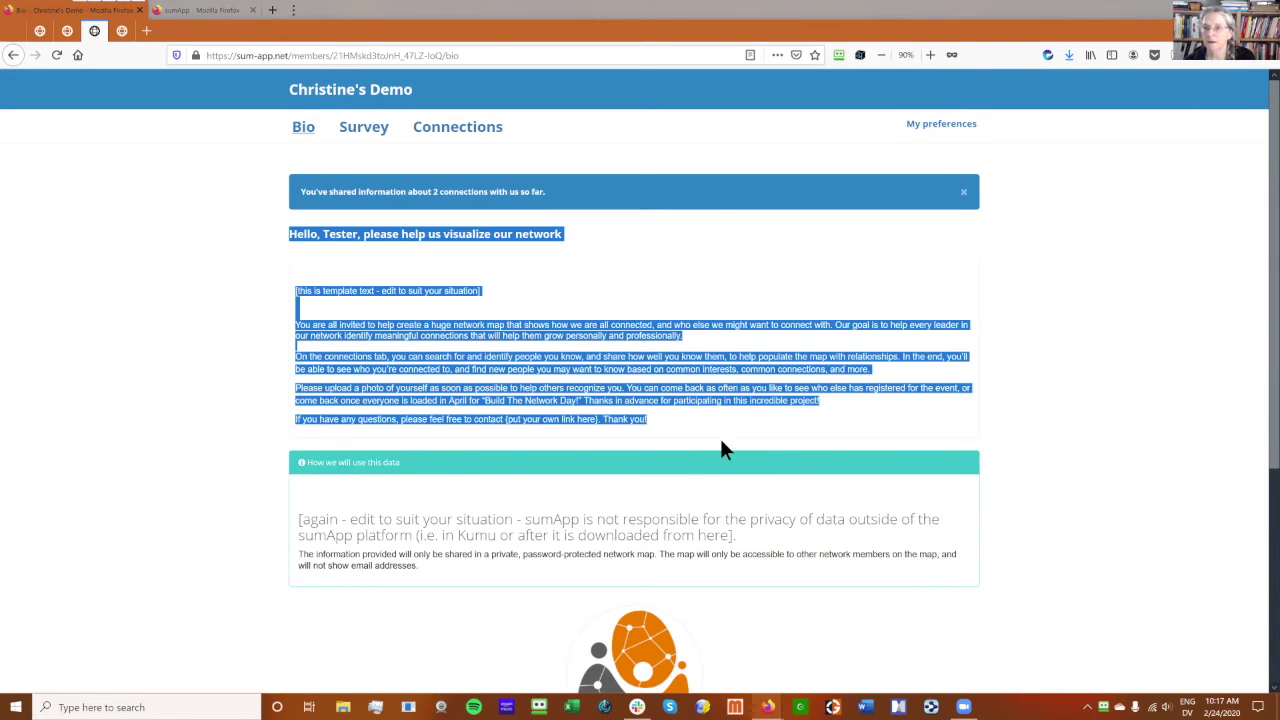
scroll(640, 450, "down", 2)
scroll(604, 556, "down", 2)
left_click(554, 495)
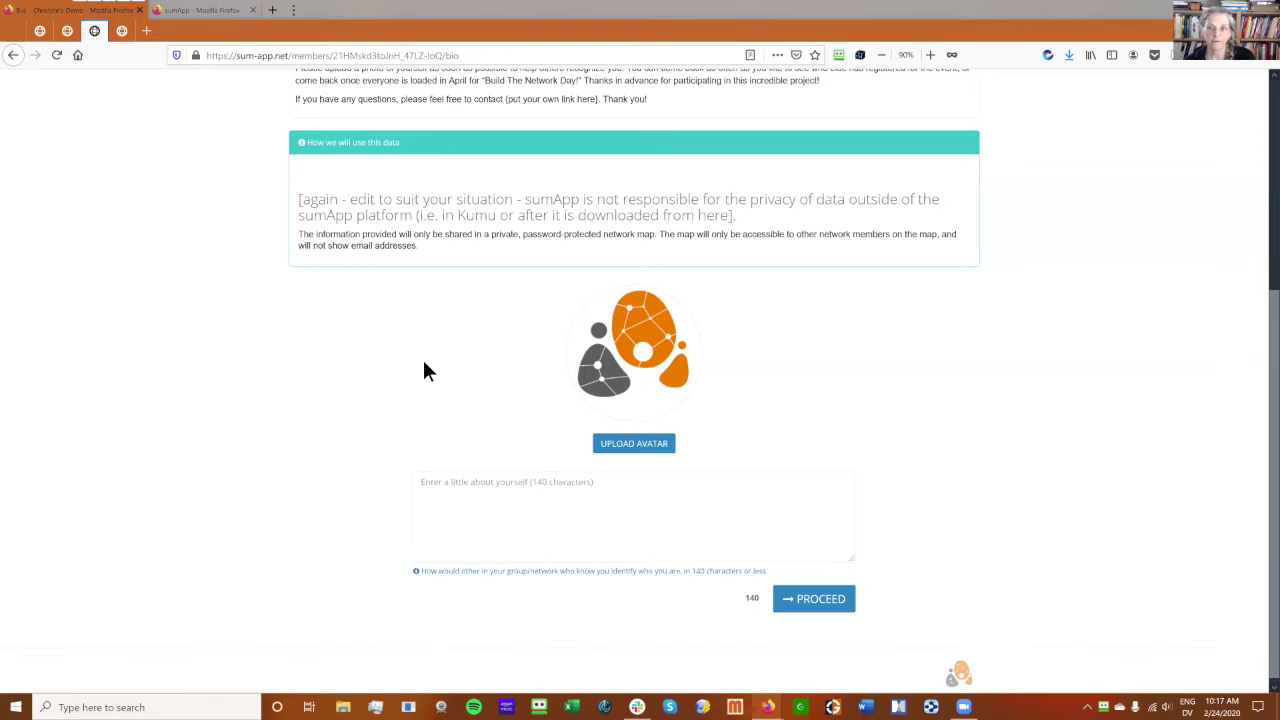
Open the member's Survey page and look through its questions down to the skills and sector sections.
scroll(331, 343, "up", 4)
left_click(363, 127)
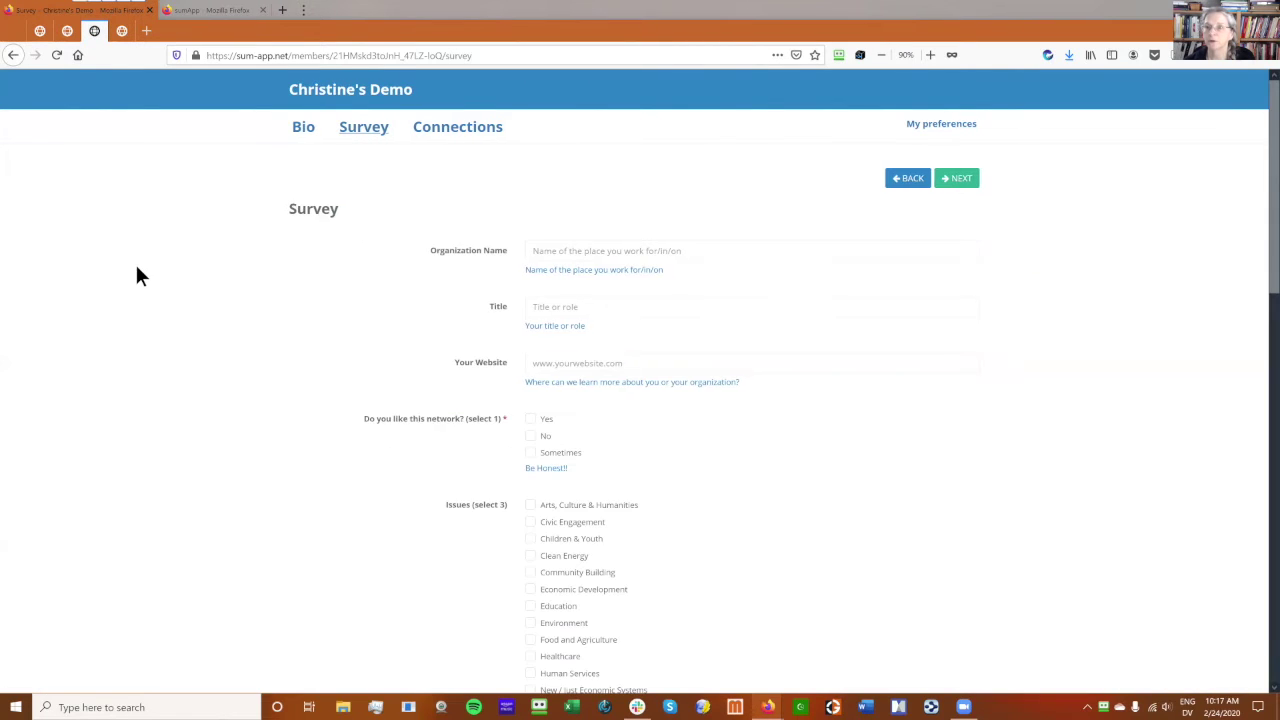
scroll(464, 295, "down", 15)
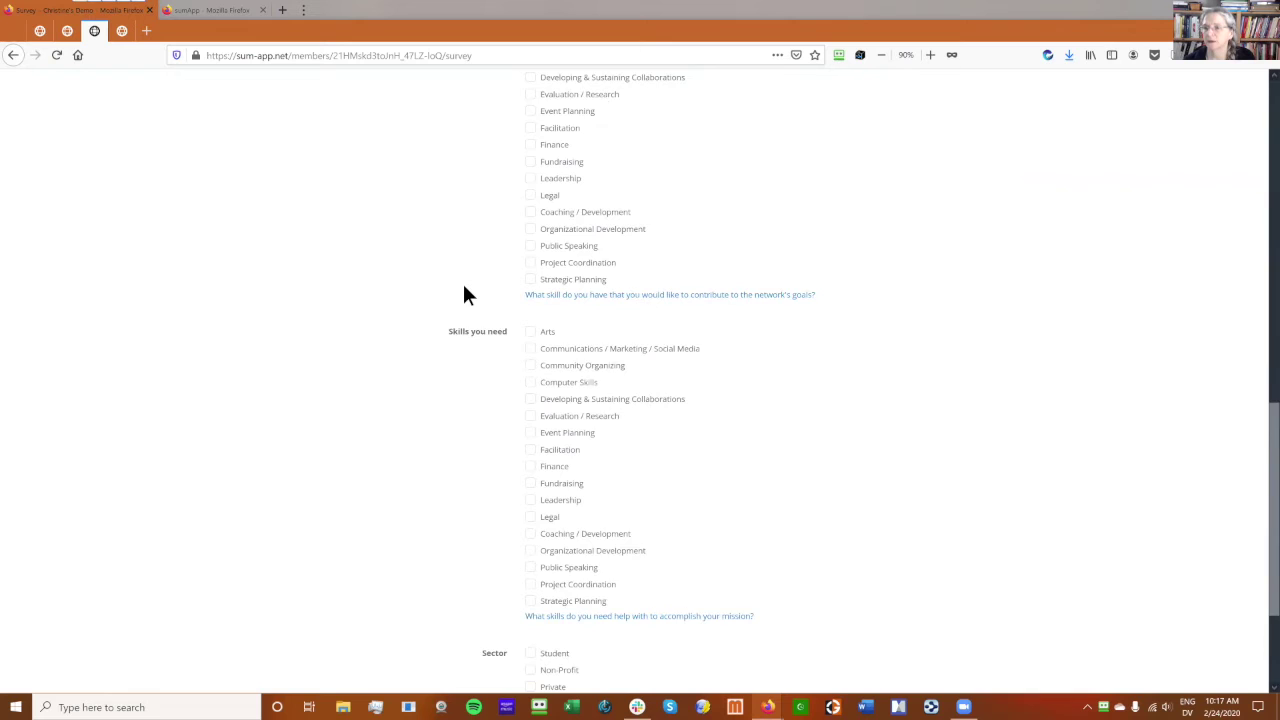
scroll(465, 293, "up", 15)
On the Connections page, inspect the prompt and one member's connection options, then close that card without changes.
left_click(458, 135)
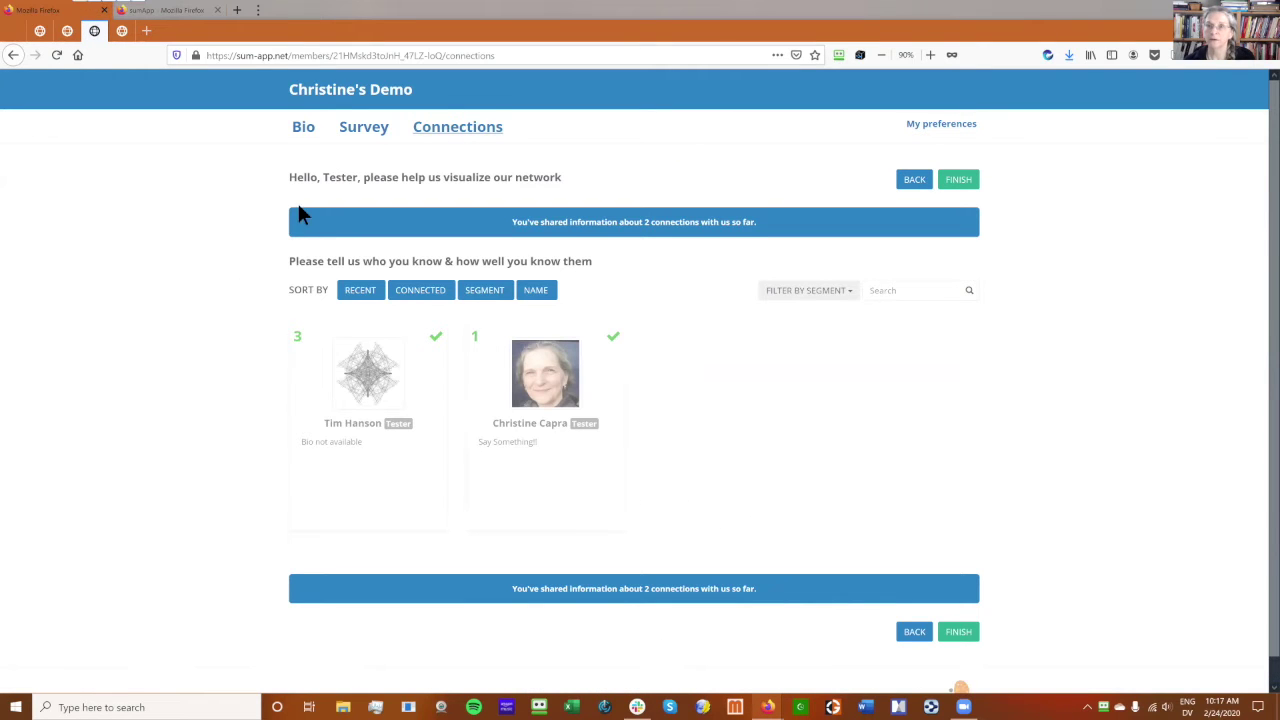
left_click_drag(295, 261, 592, 261)
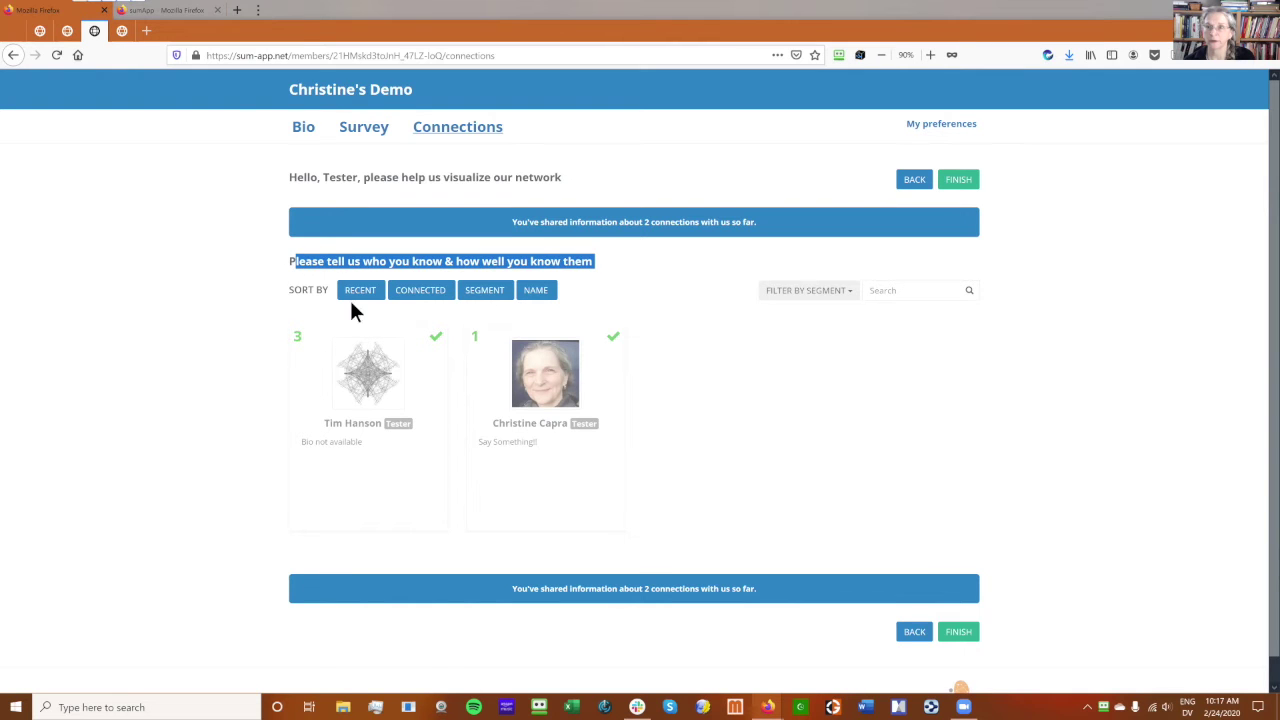
left_click(547, 377)
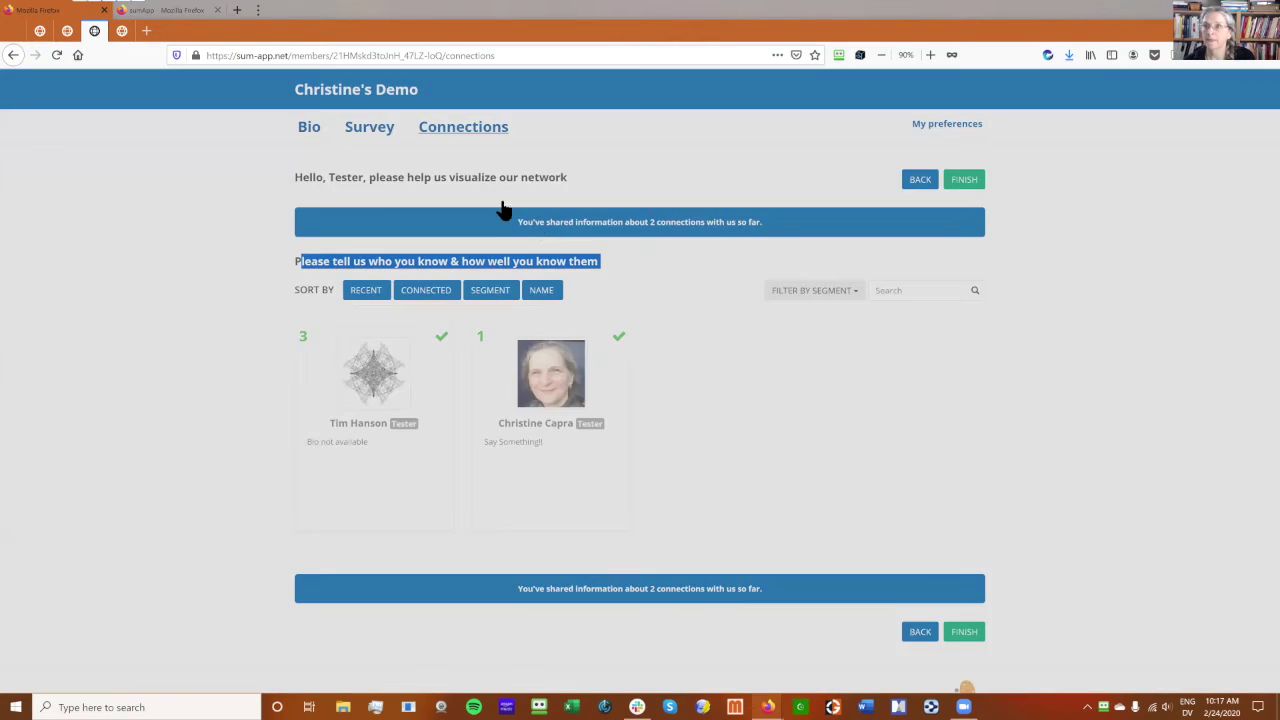
left_click_drag(594, 171, 601, 173)
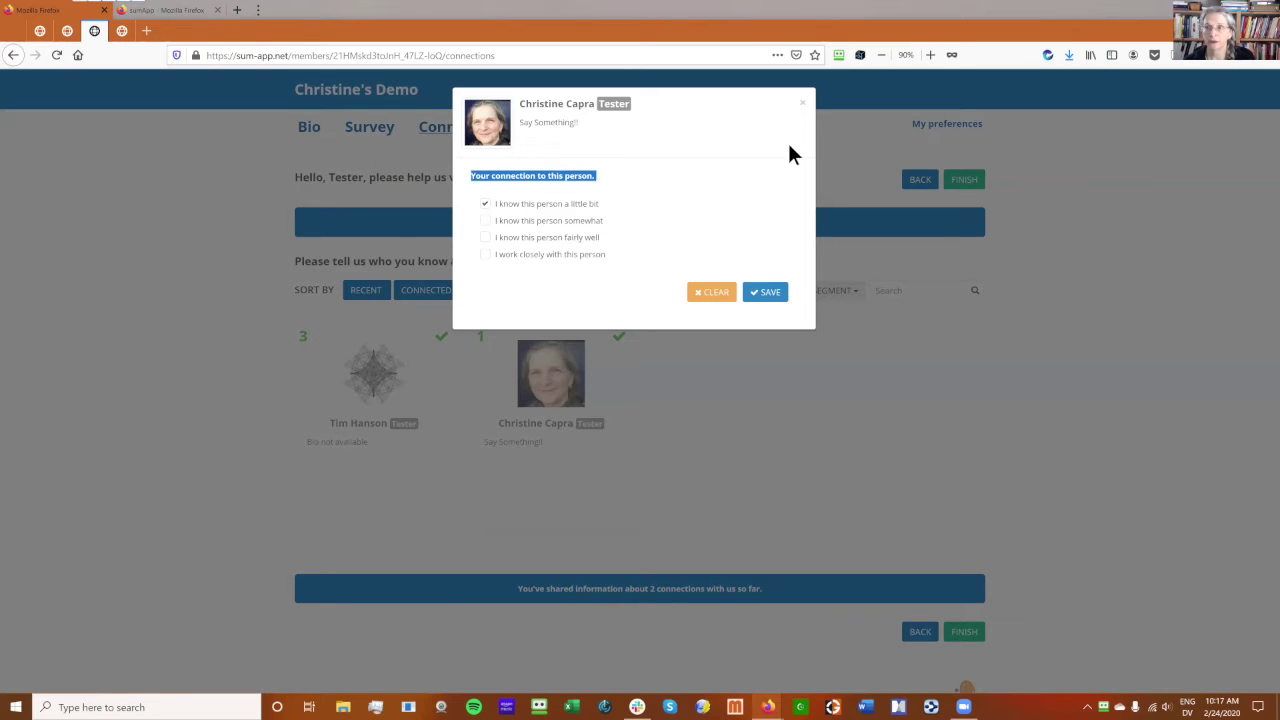
left_click(802, 106)
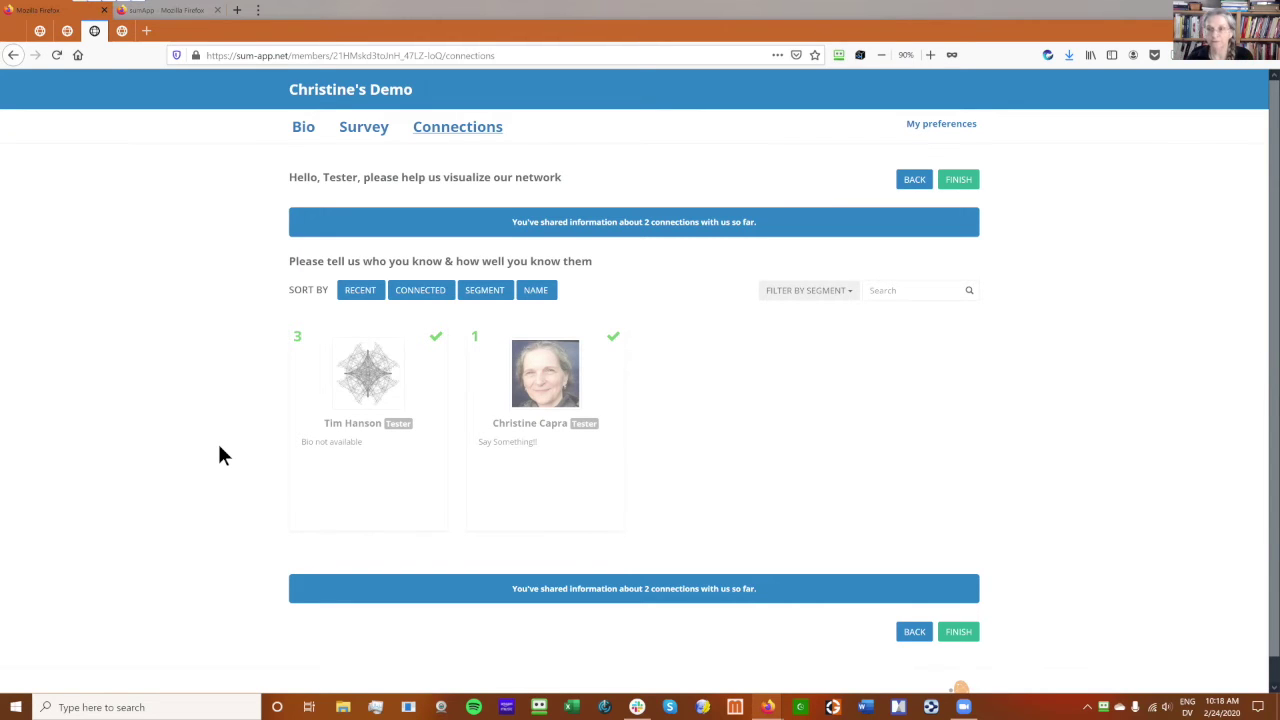
Examine the demo project's Define settings page, from network name and hello text through the completion message to the display and transfer options.
left_click(122, 30)
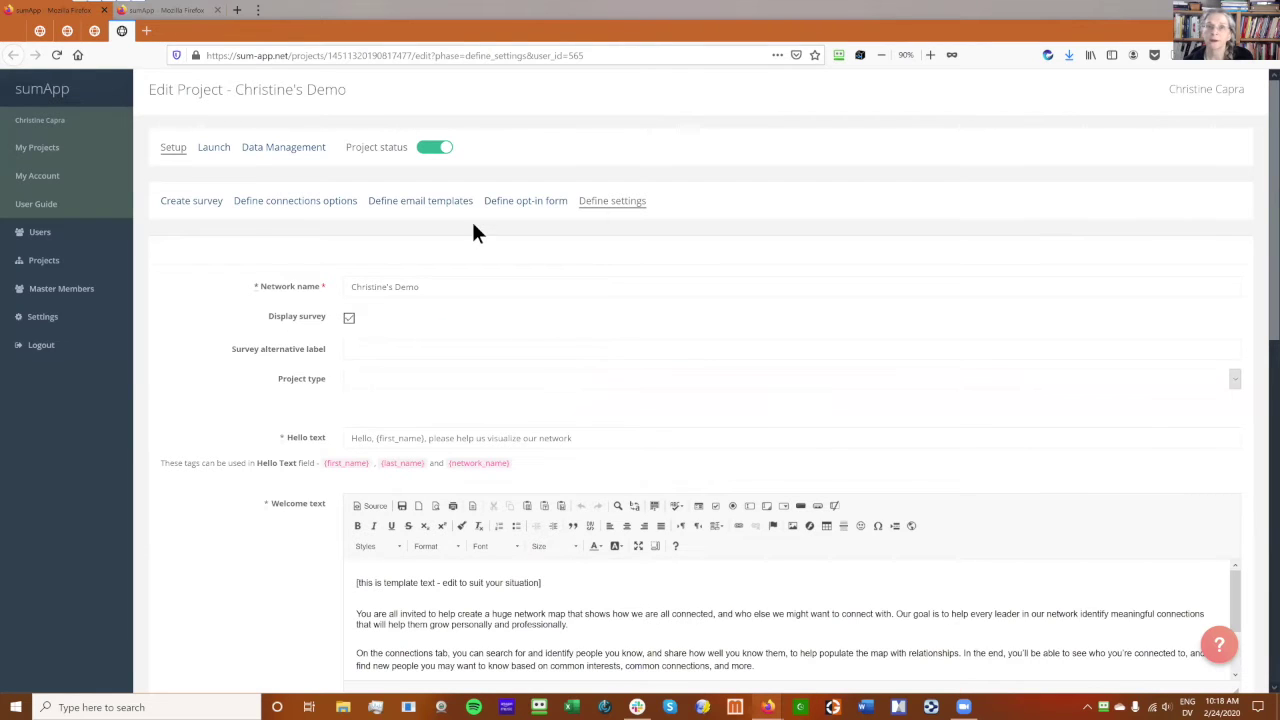
scroll(592, 271, "down", 1)
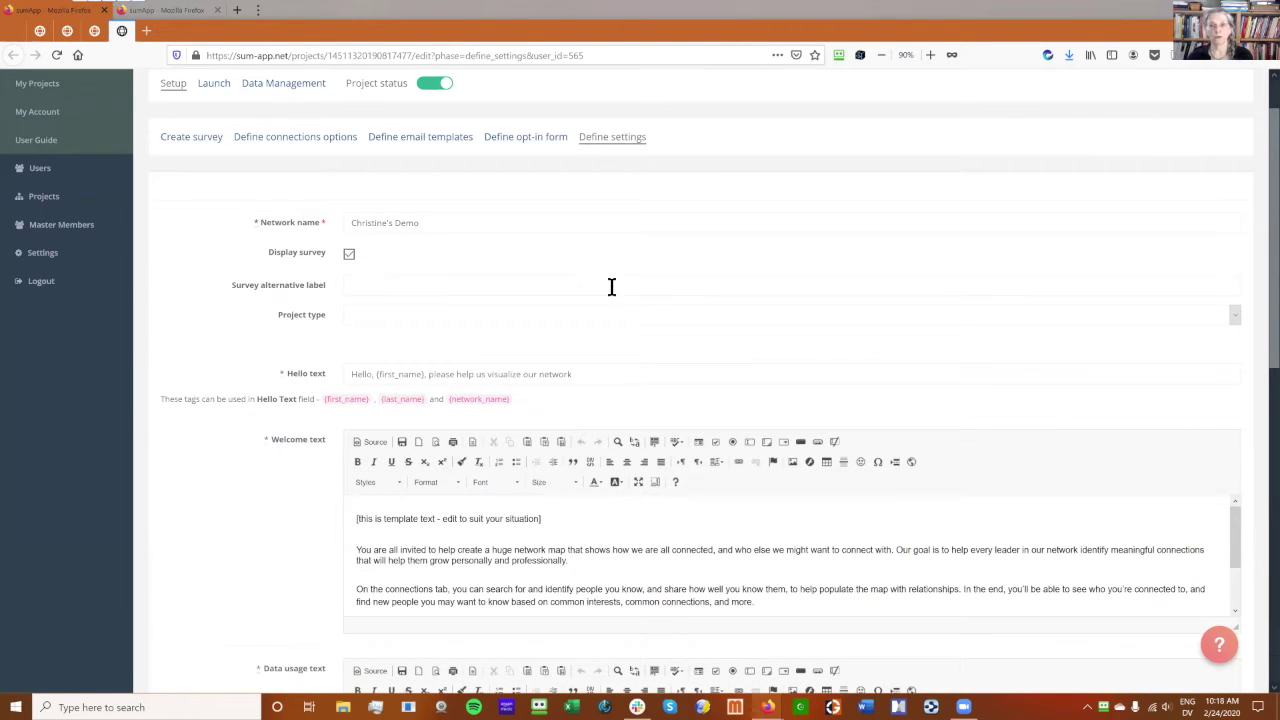
scroll(273, 340, "down", 5)
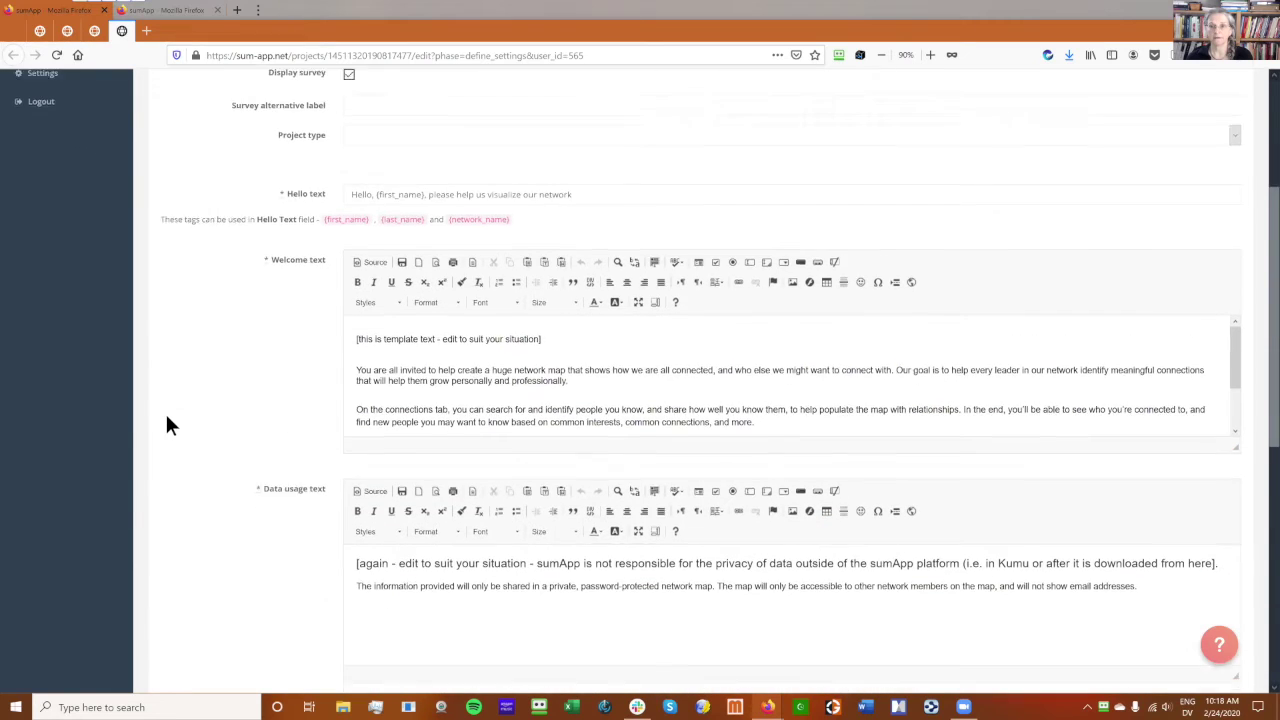
scroll(220, 410, "down", 7)
scroll(457, 130, "up", 7)
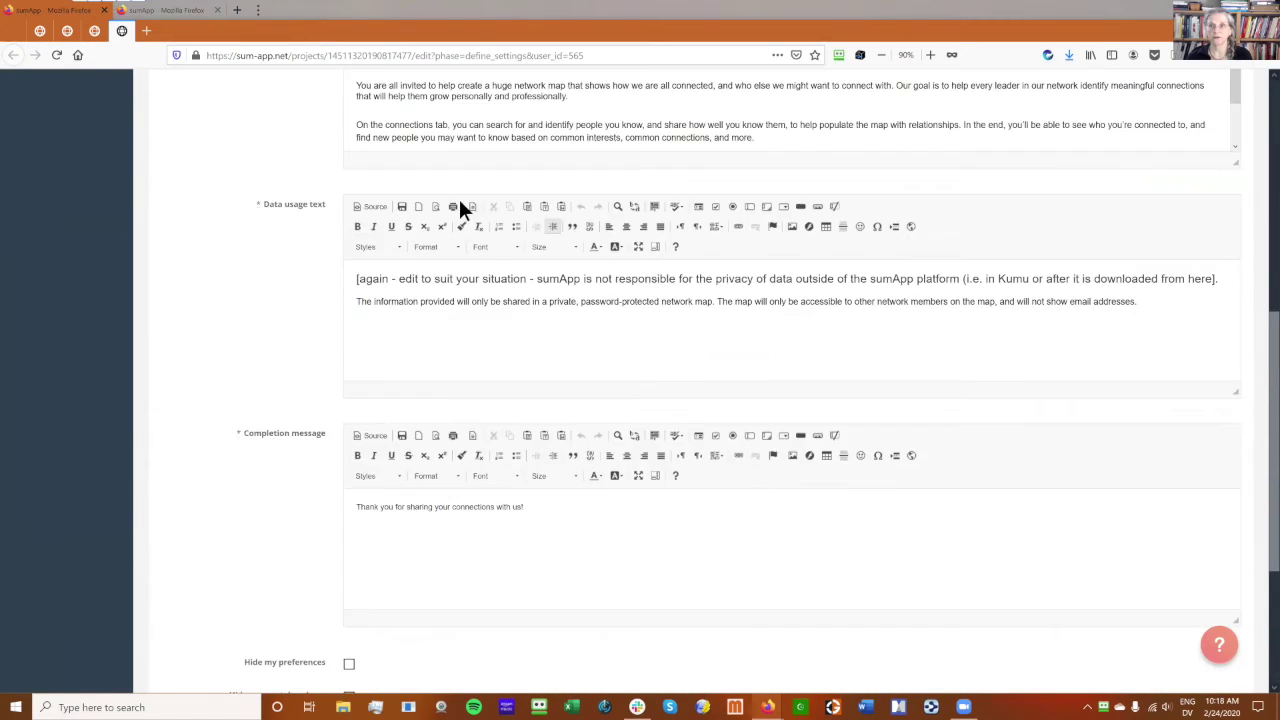
scroll(420, 180, "up", 4)
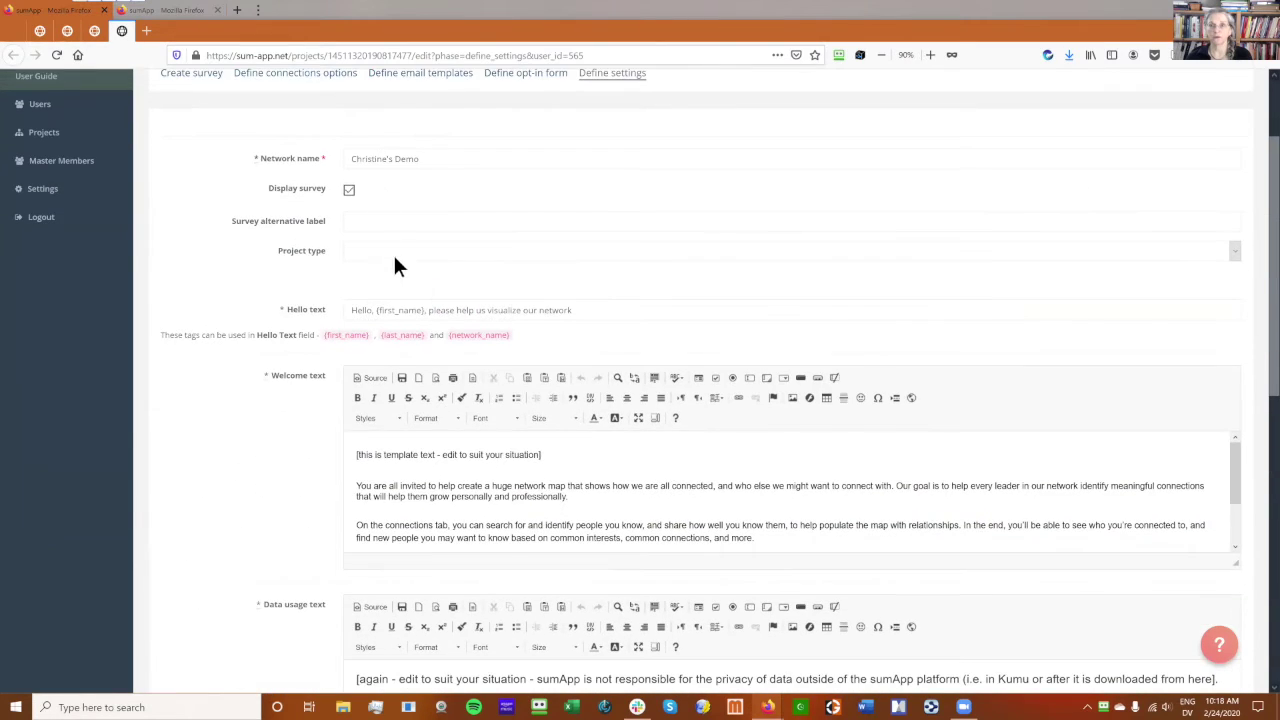
scroll(410, 300, "down", 6)
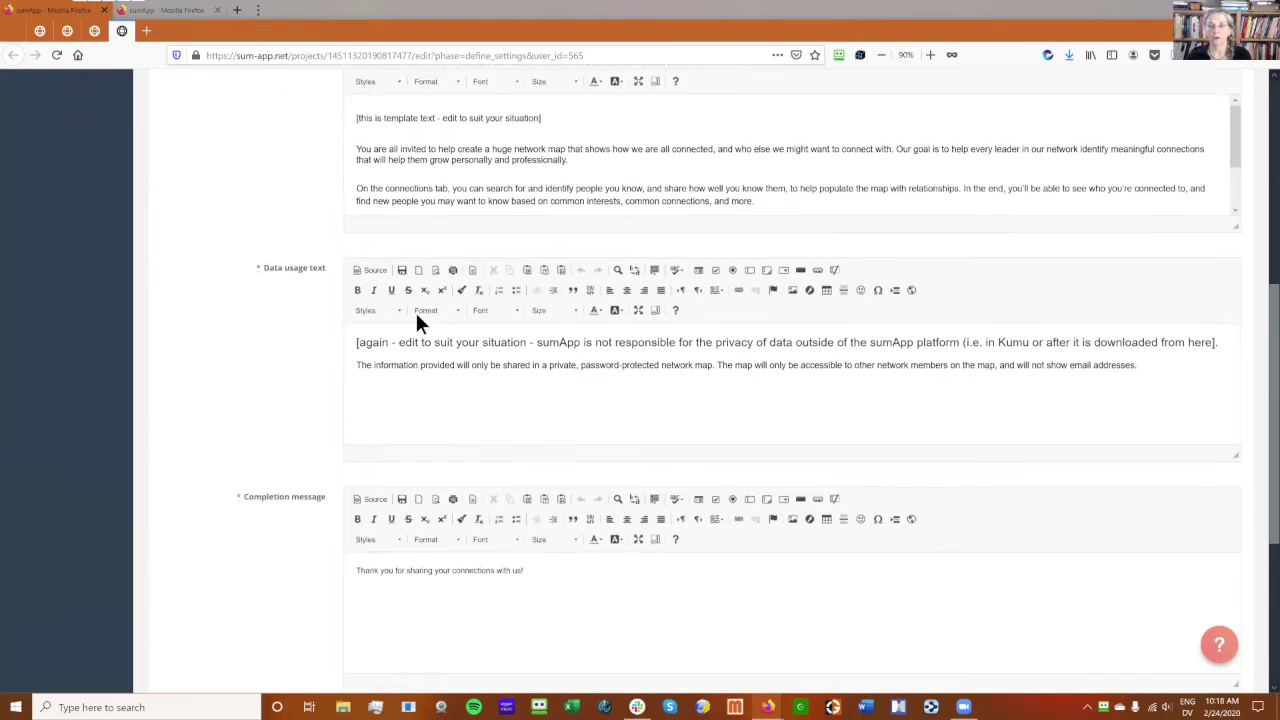
scroll(440, 363, "down", 4)
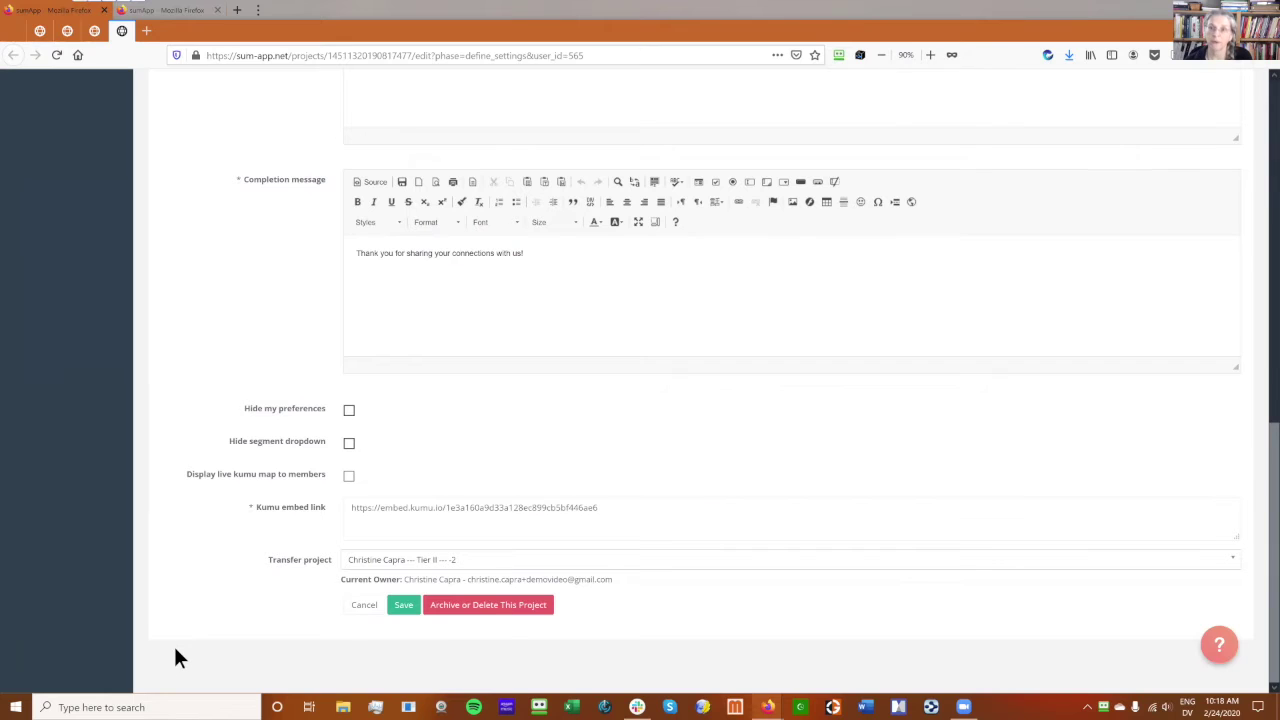
scroll(173, 643, "up", 8)
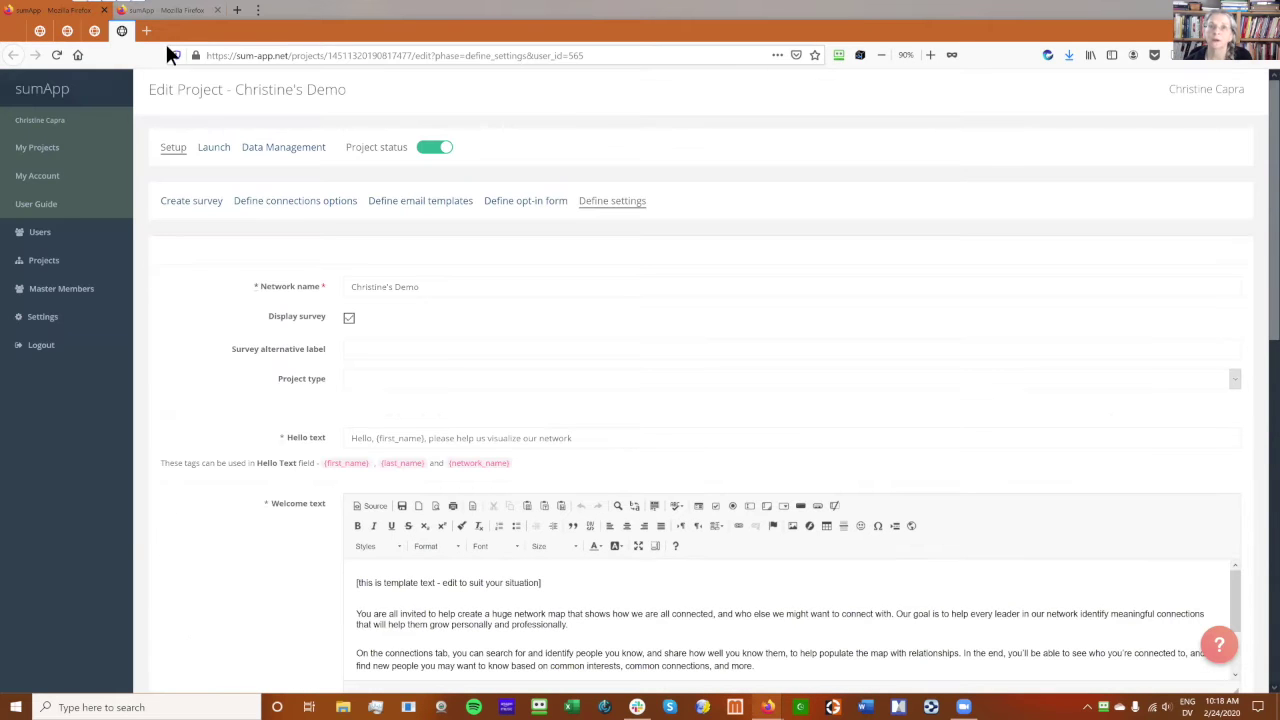
Switch to the test account's window and review the Orgs 2 Thumbnail page with its logo upload and description field.
left_click(175, 7)
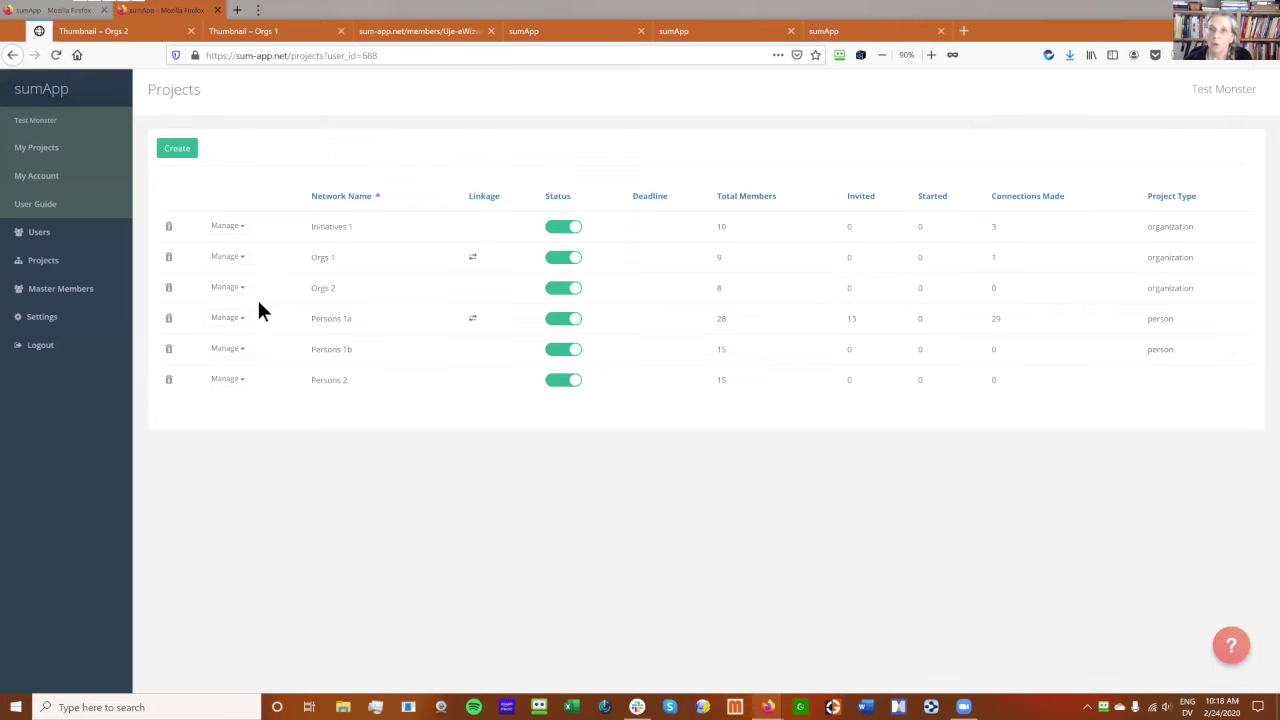
left_click(140, 30)
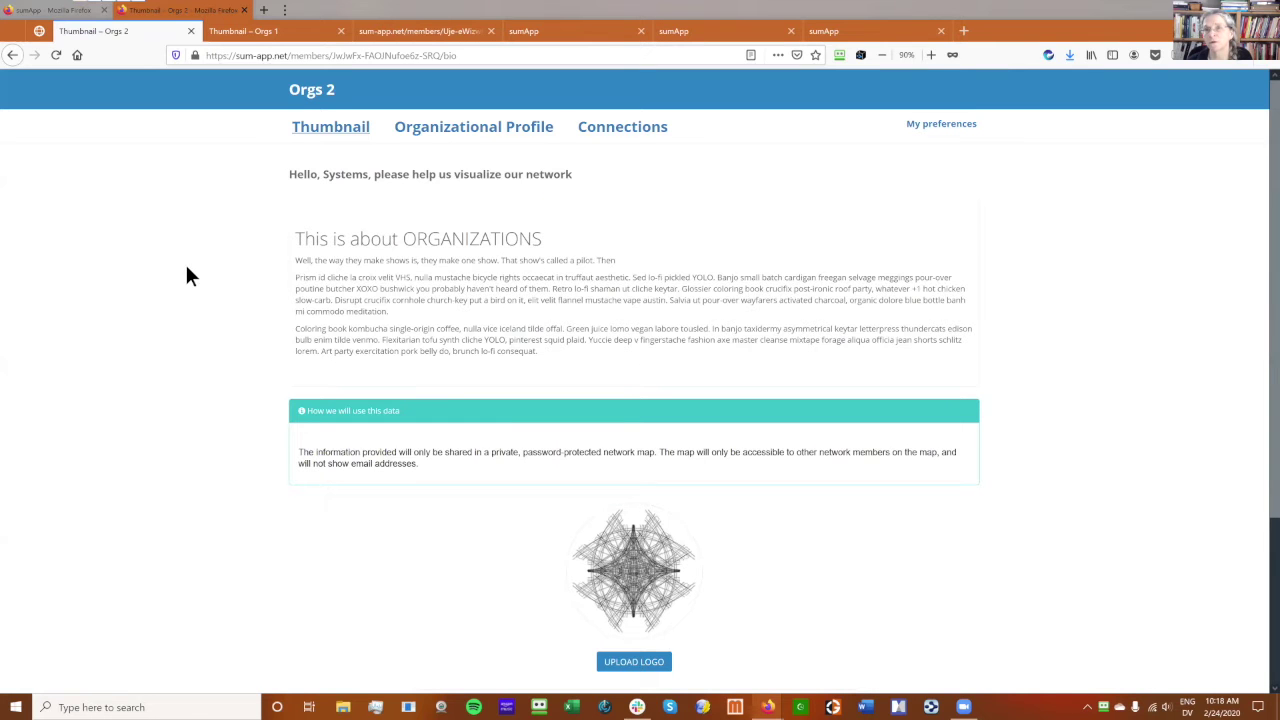
left_click(316, 129)
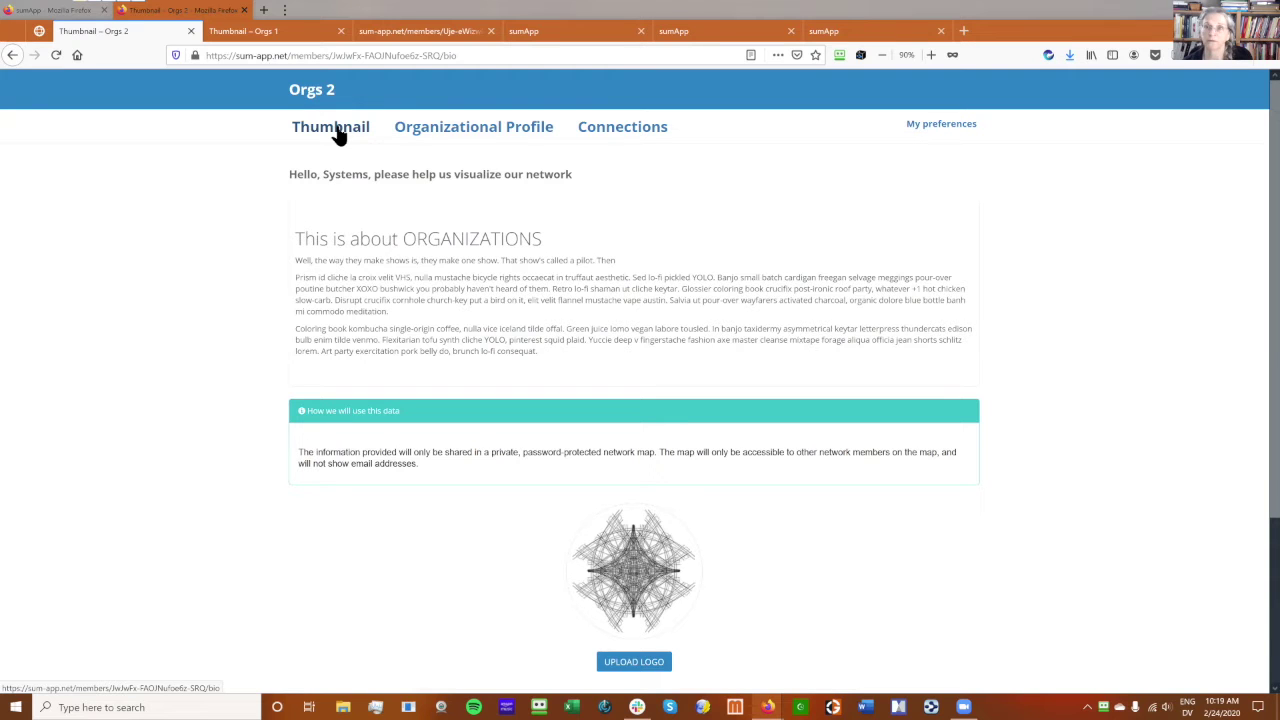
scroll(451, 400, "down", 3)
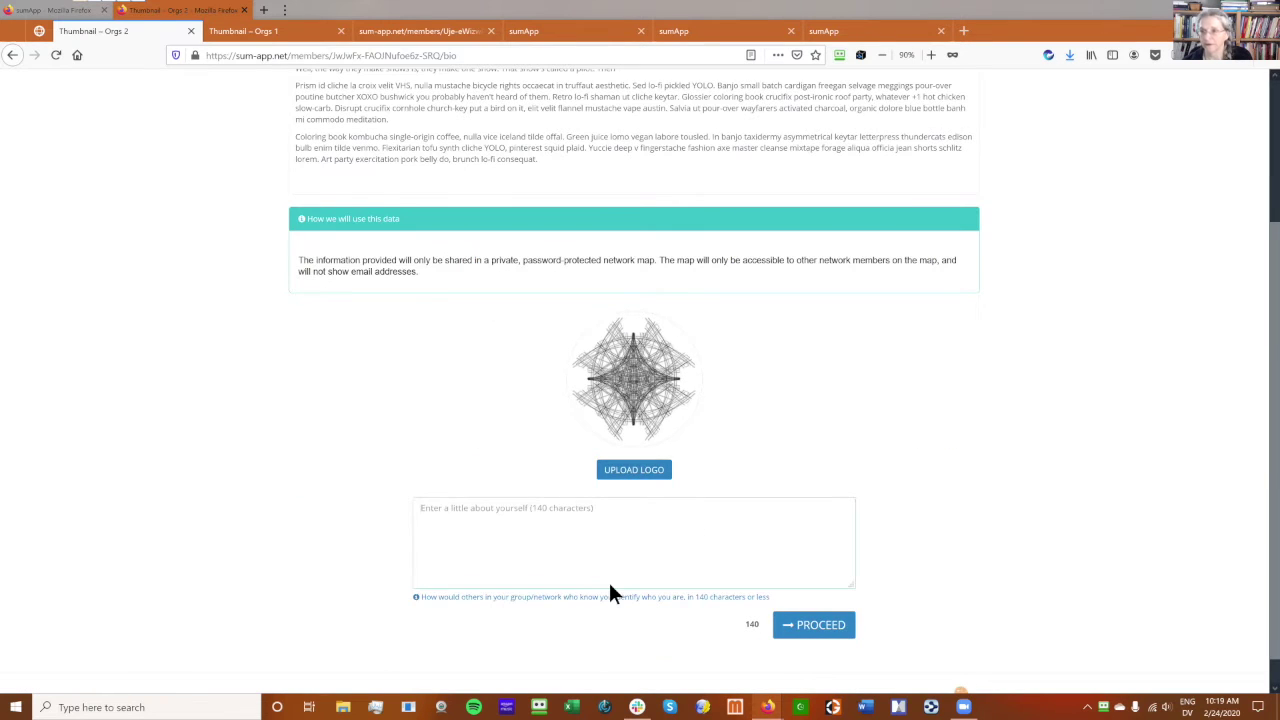
Open the Orgs 2 Organizational Profile page and review its heading, instructions and questions.
scroll(817, 482, "up", 3)
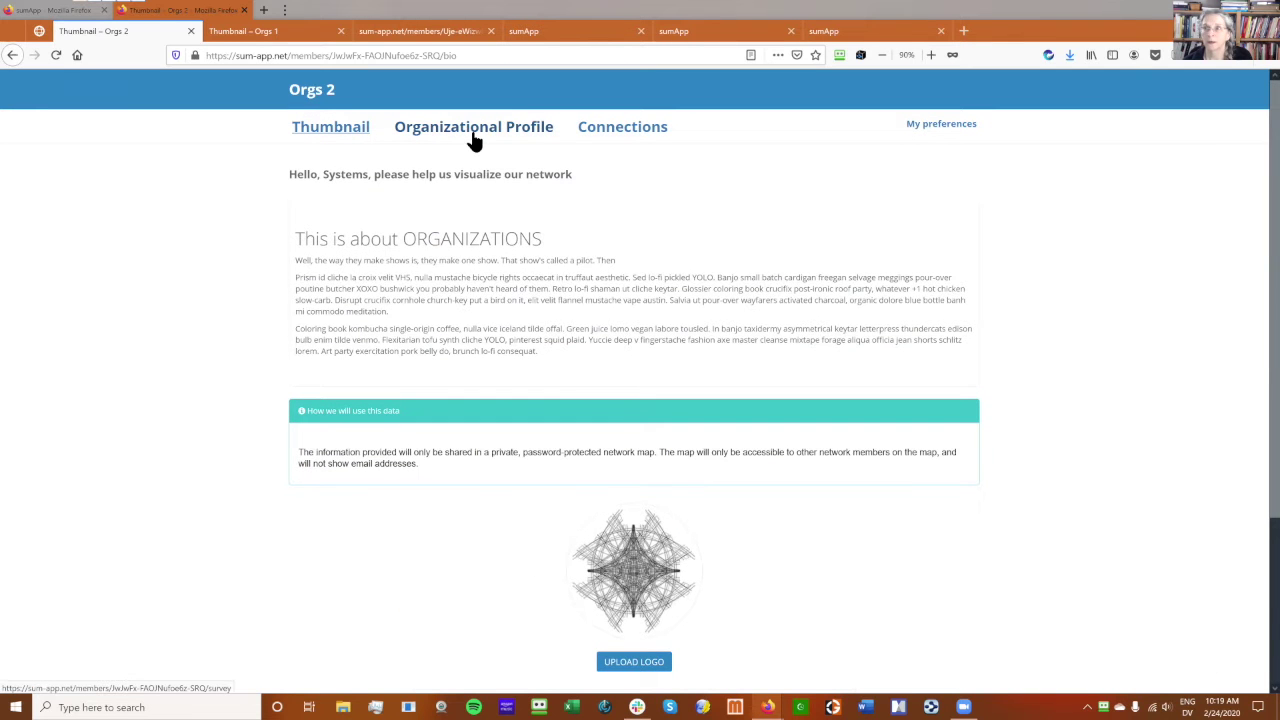
left_click(474, 135)
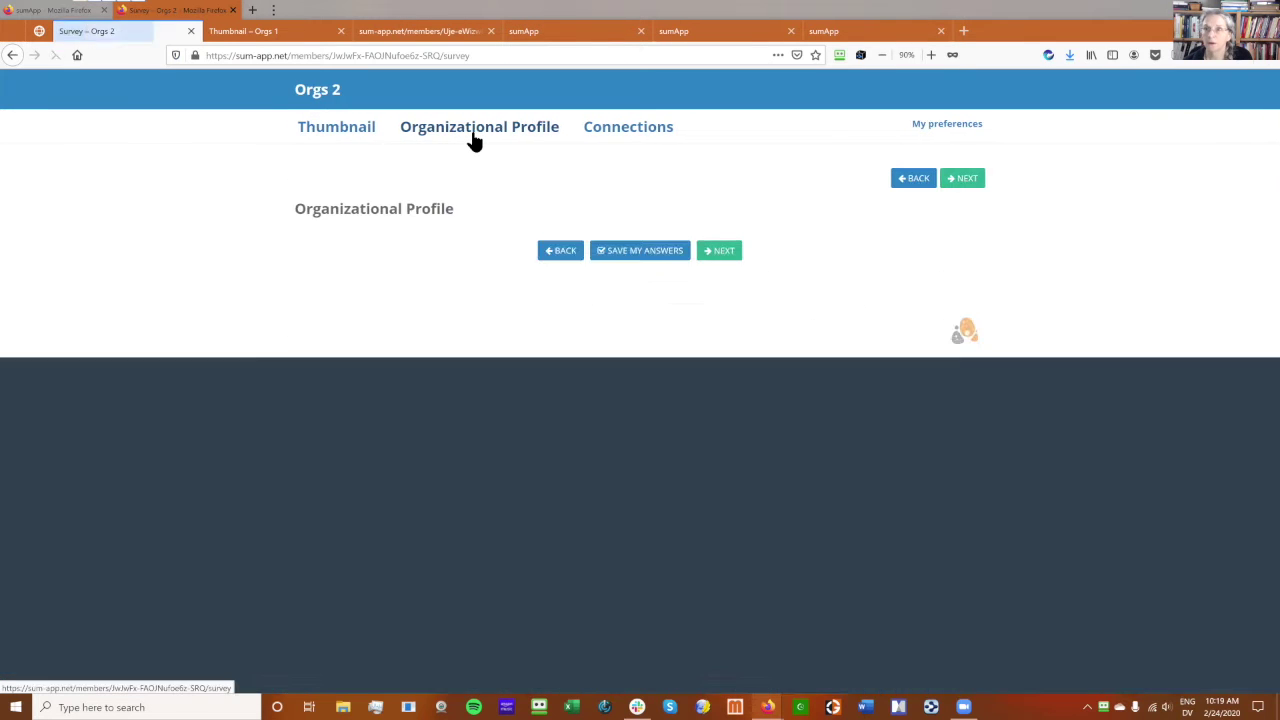
left_click_drag(461, 210, 246, 214)
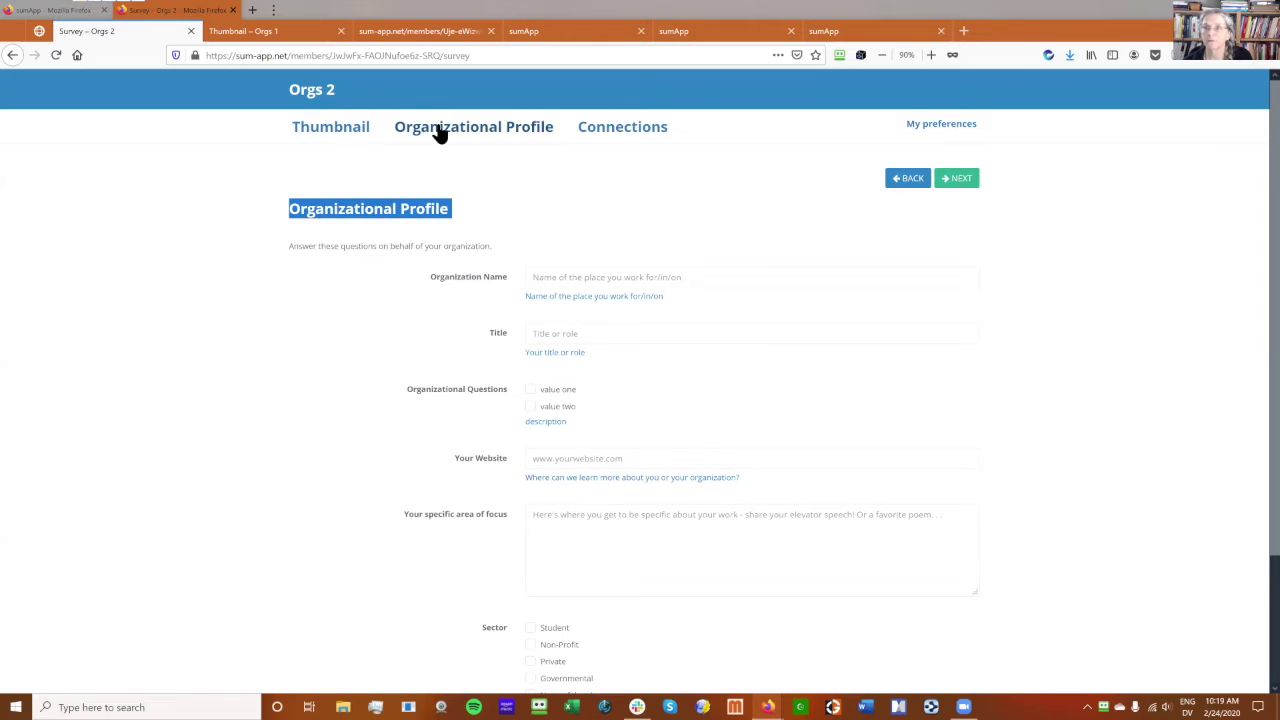
scroll(617, 375, "down", 3)
scroll(617, 375, "up", 3)
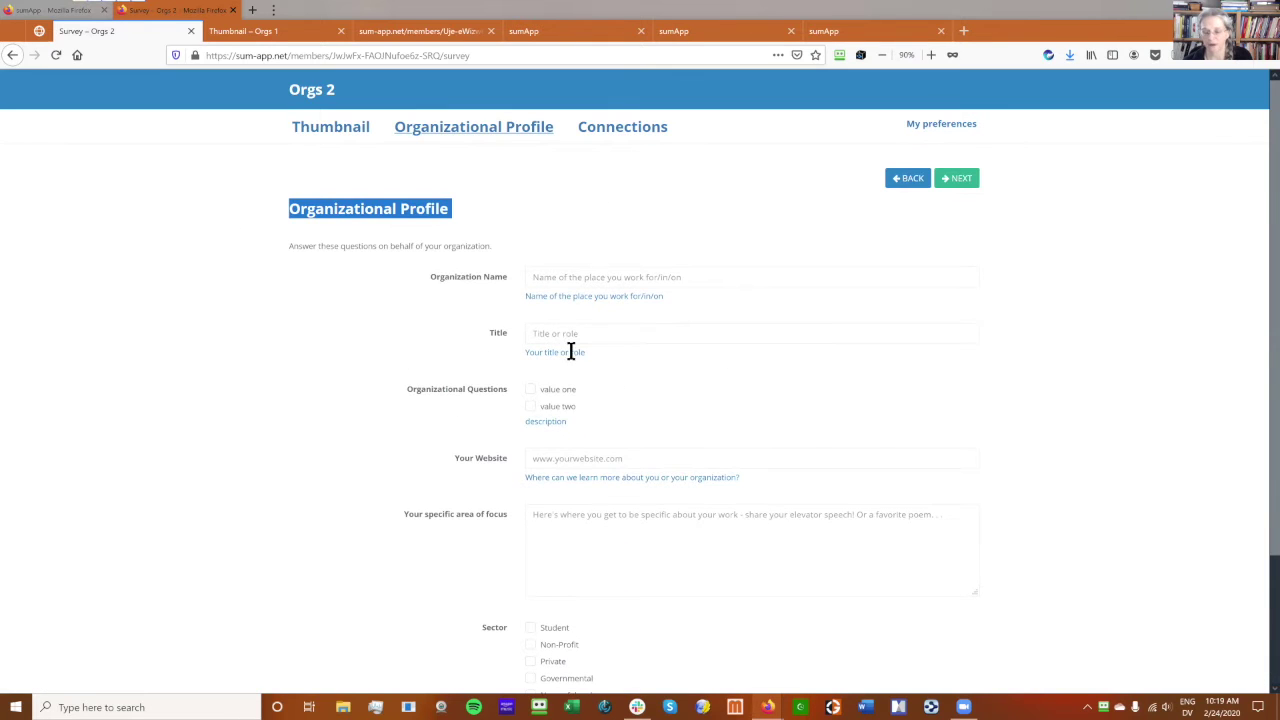
scroll(651, 94, "down", 1)
scroll(643, 186, "up", 1)
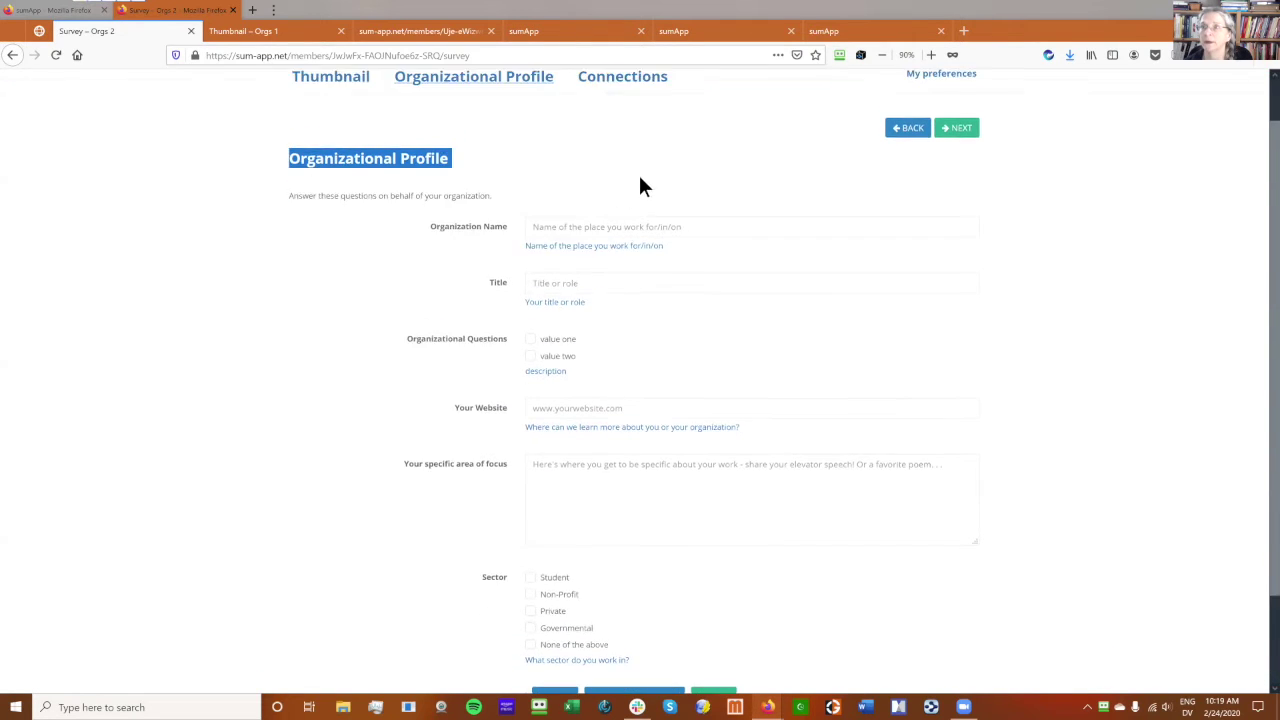
On the Orgs 2 Connections page, examine the greeting and prompt, and open Very VeriSign's card to inspect its connection question.
left_click(614, 128)
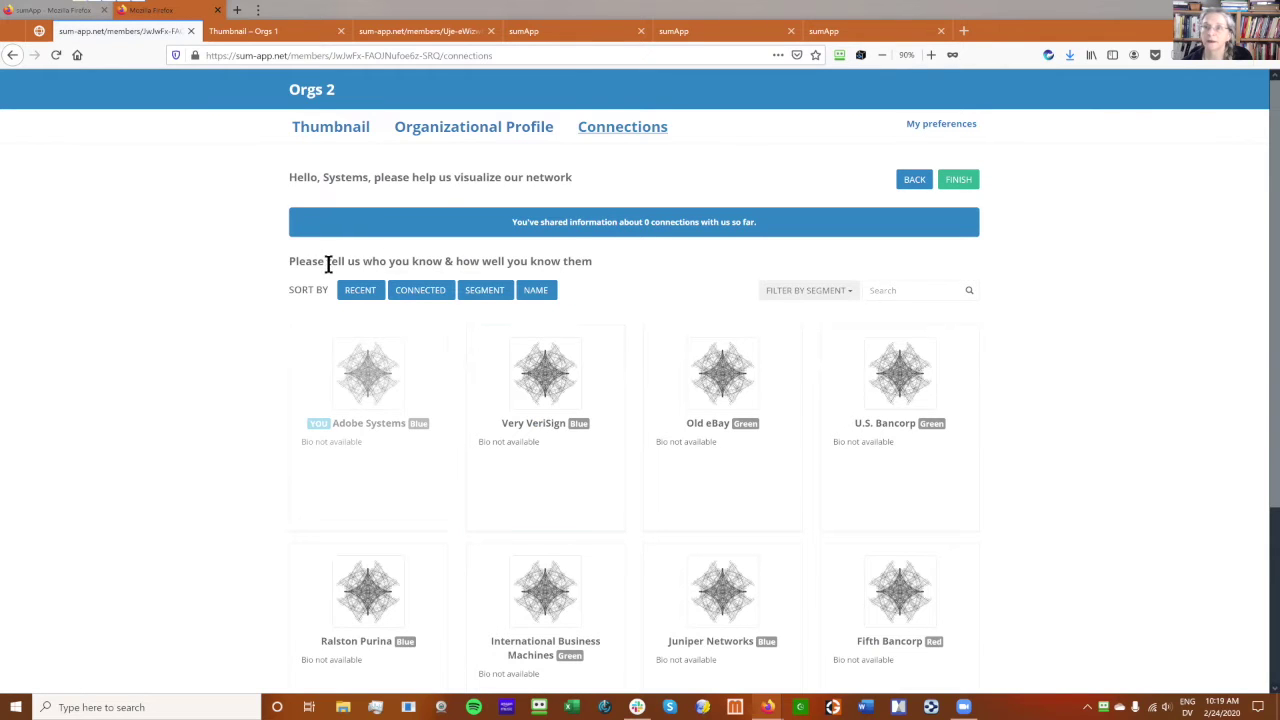
left_click_drag(291, 265, 598, 262)
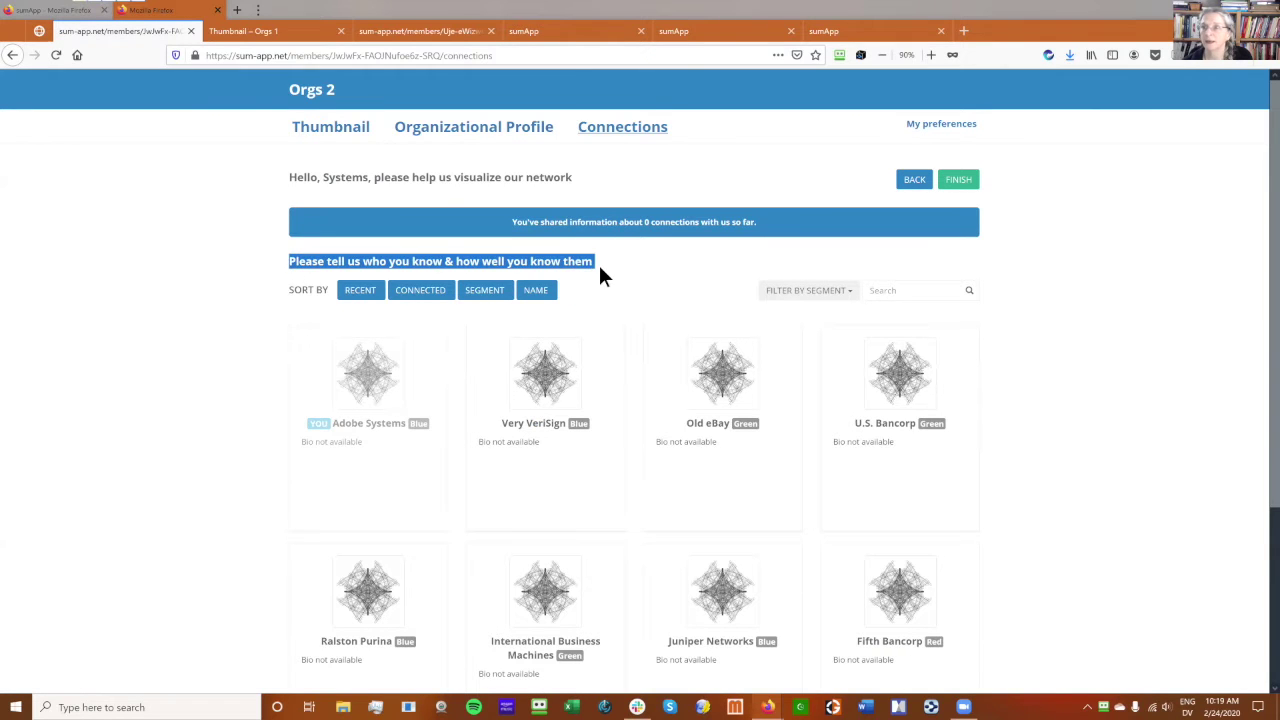
left_click_drag(297, 176, 610, 190)
left_click(521, 400)
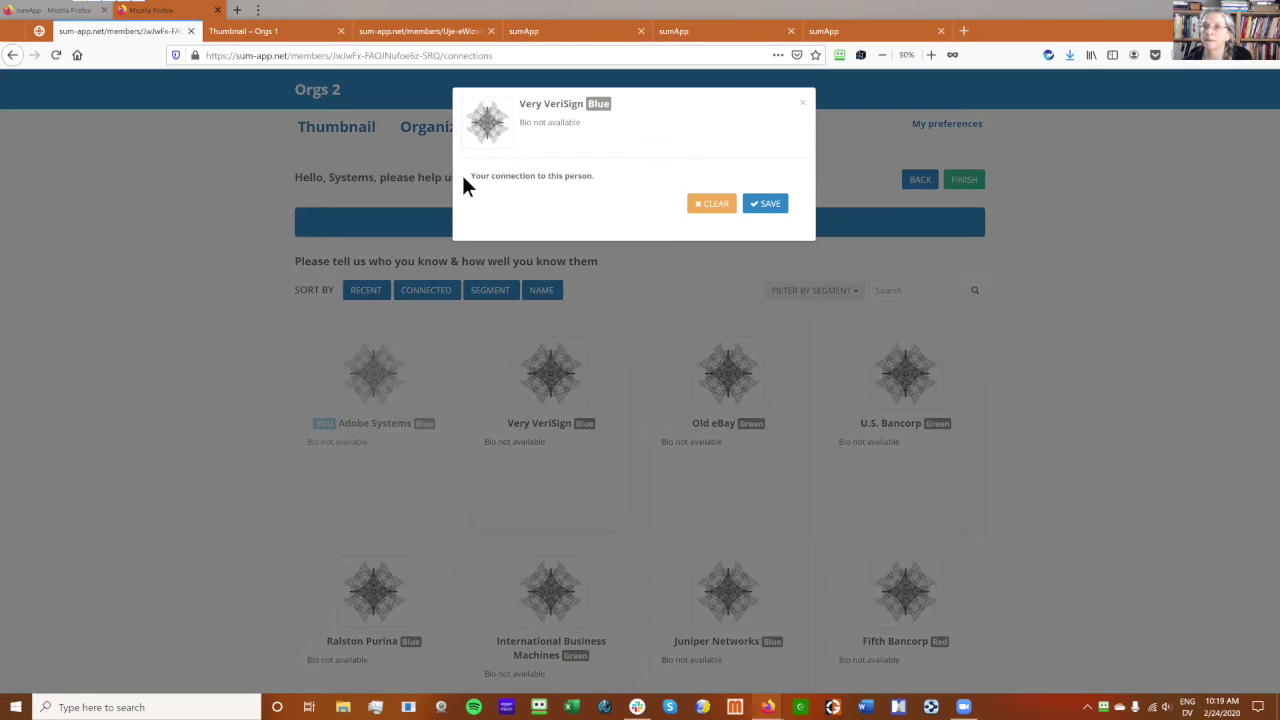
left_click_drag(466, 173, 599, 185)
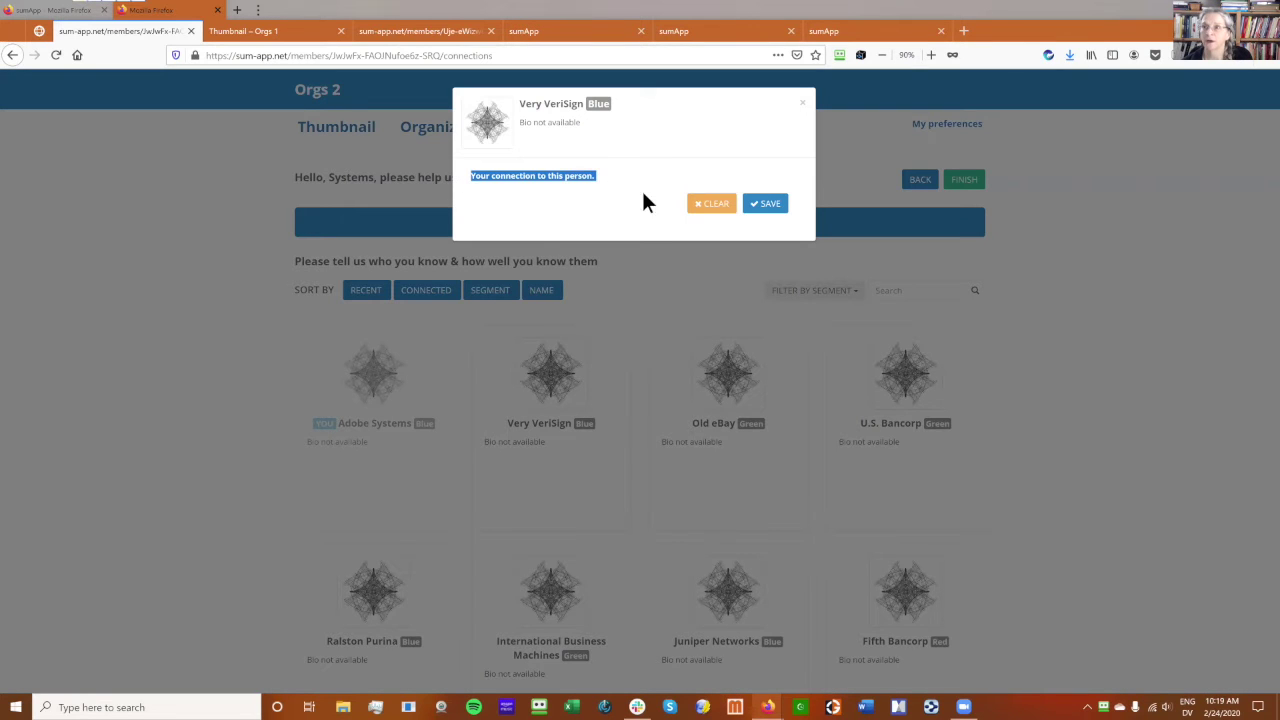
Close Very VeriSign's card, open the Orgs 1 Connections page and review the profile and connection wording on Food Future Coalition's card.
left_click(802, 106)
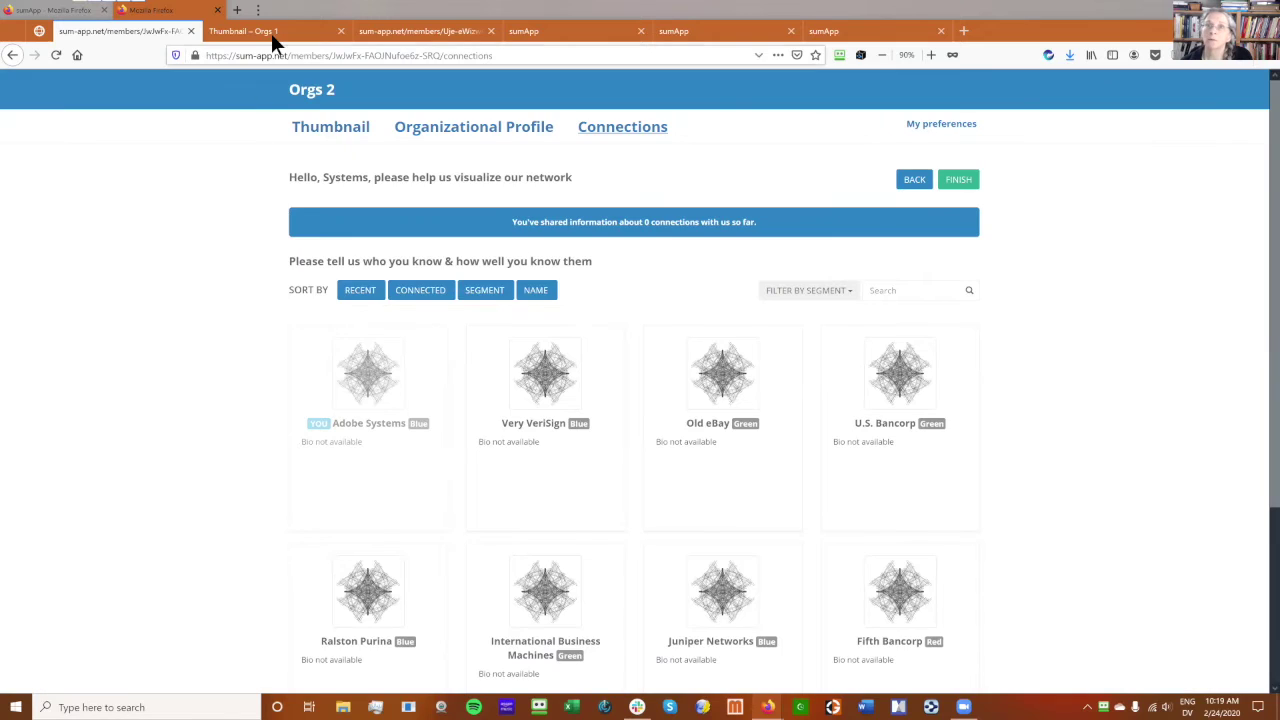
left_click(271, 33)
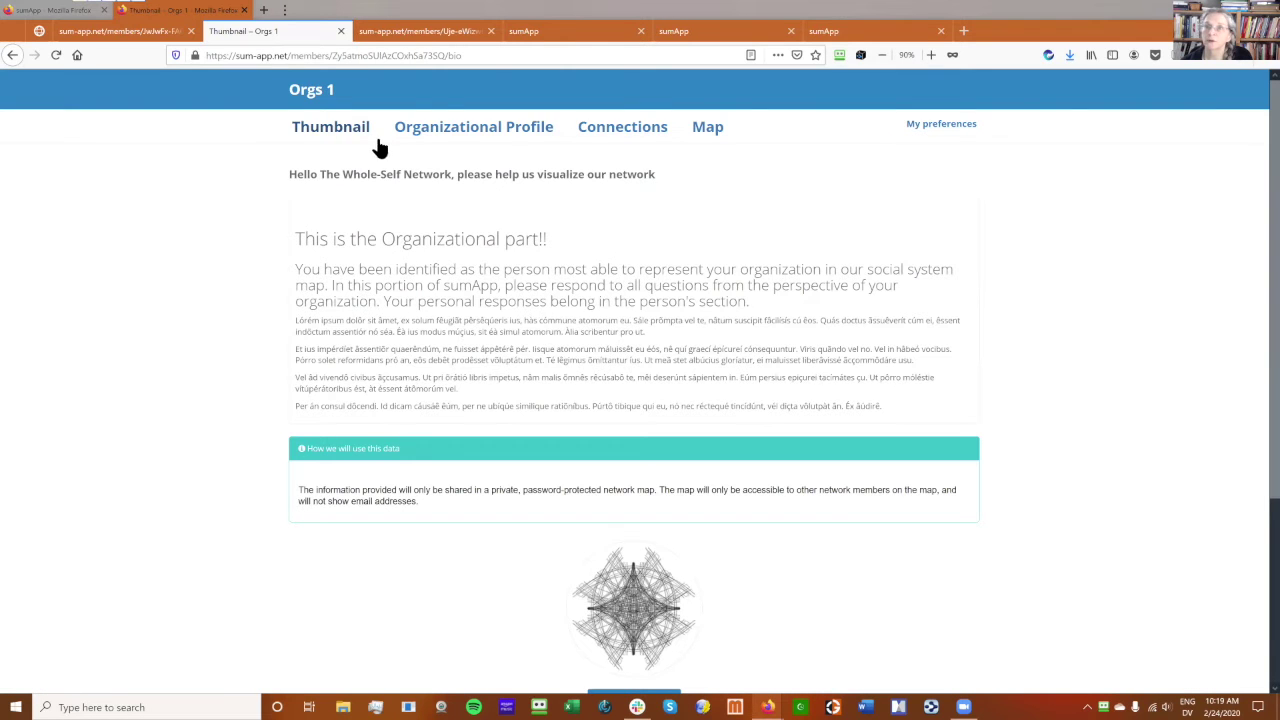
left_click(487, 135)
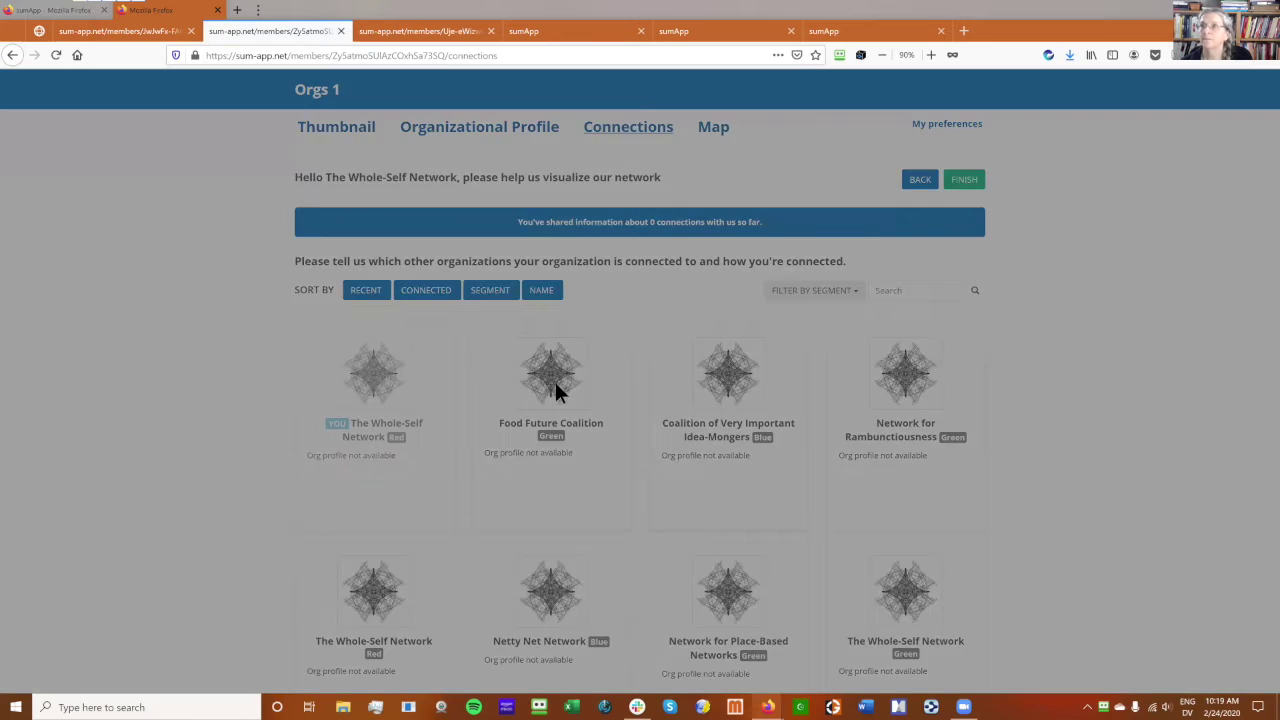
left_click(555, 391)
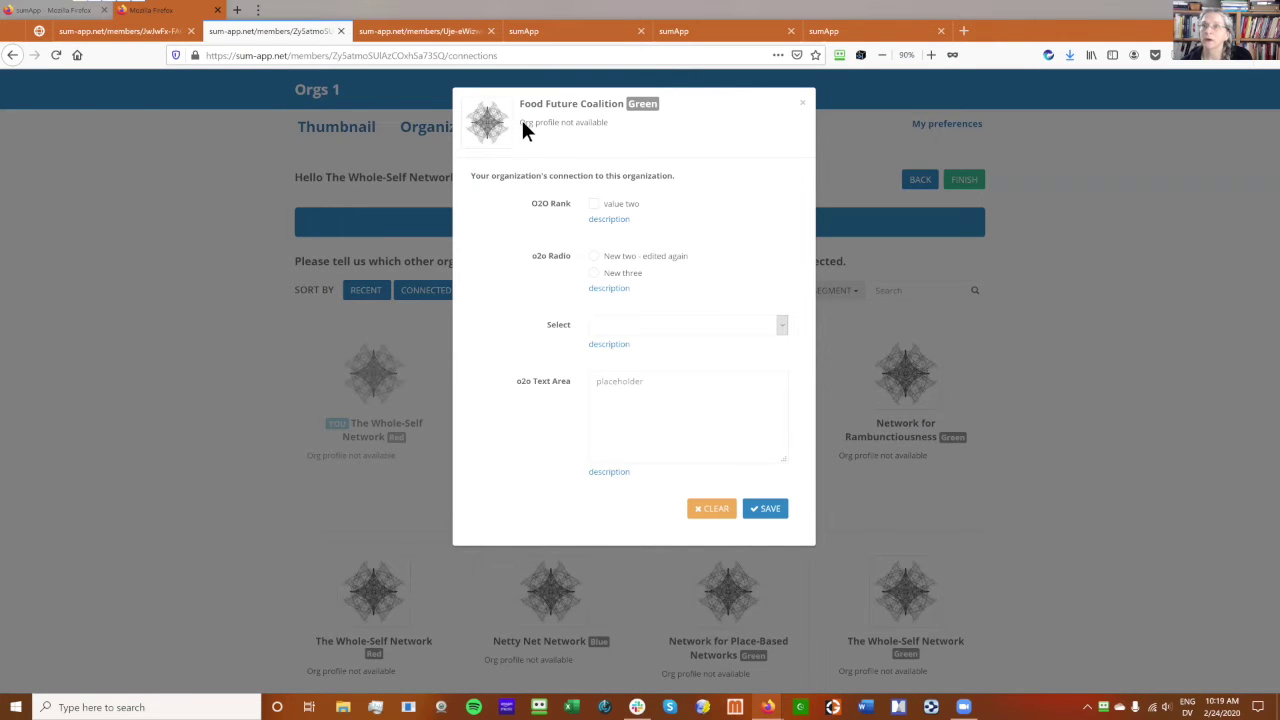
left_click_drag(519, 122, 626, 127)
left_click_drag(466, 176, 688, 180)
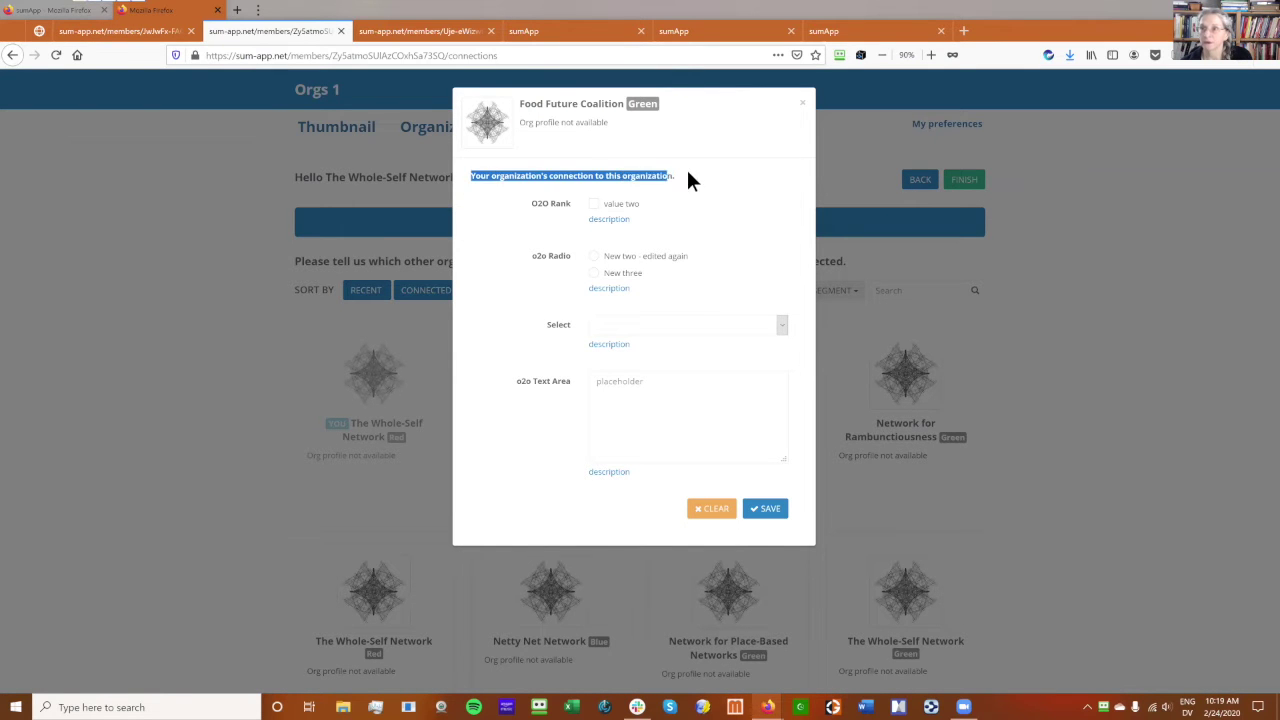
left_click(802, 104)
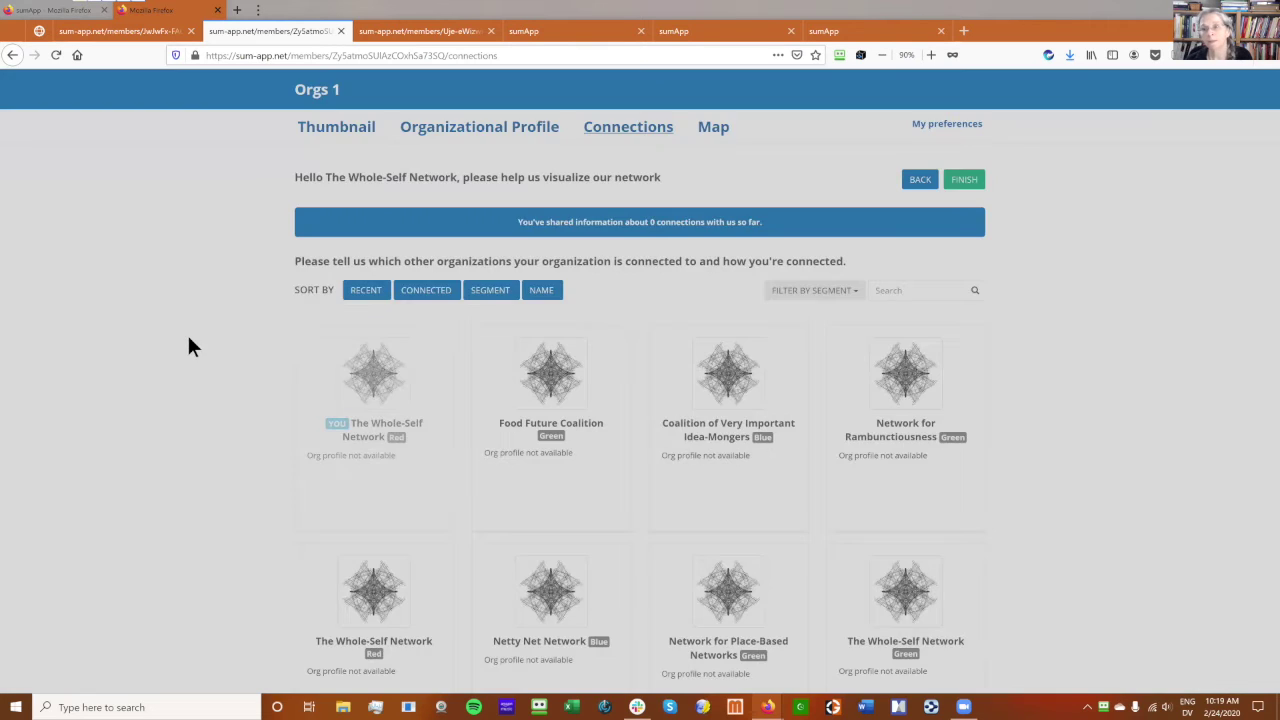
Examine the Orgs 1 Define settings page, from network name and welcome text to the member-view text fields, and reload the page.
left_click(524, 31)
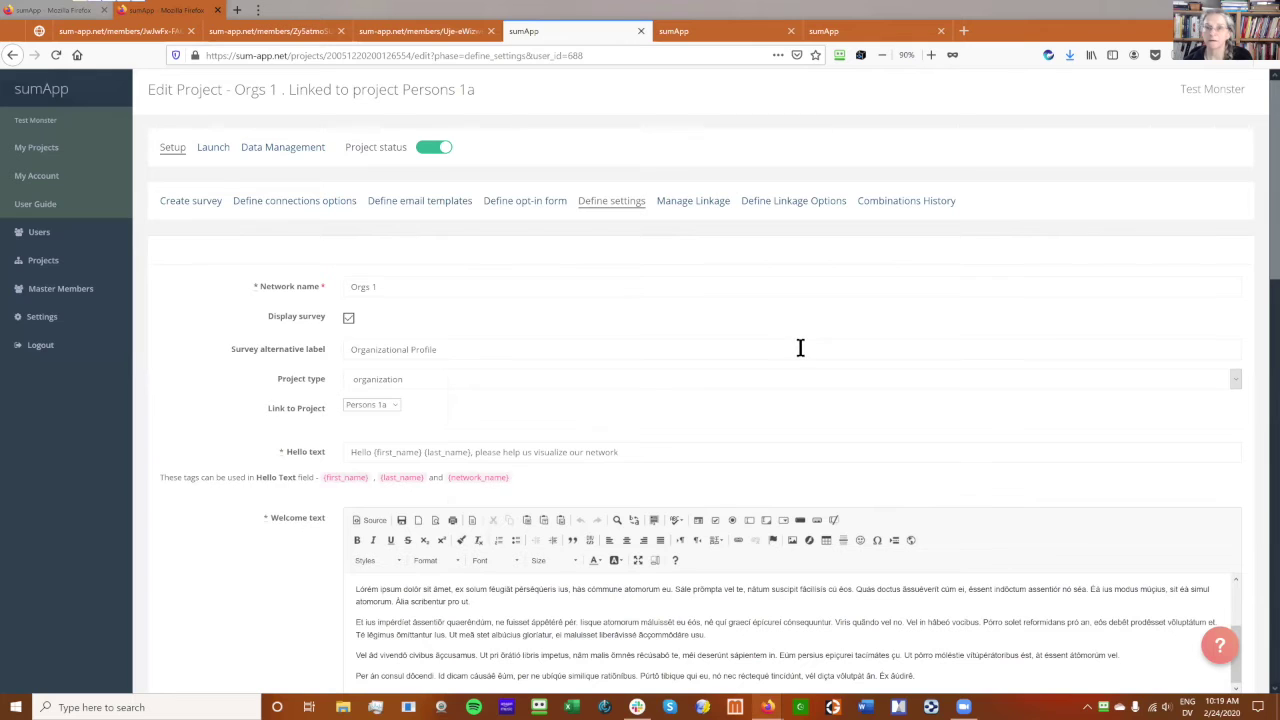
scroll(798, 345, "down", 3)
scroll(800, 350, "down", 8)
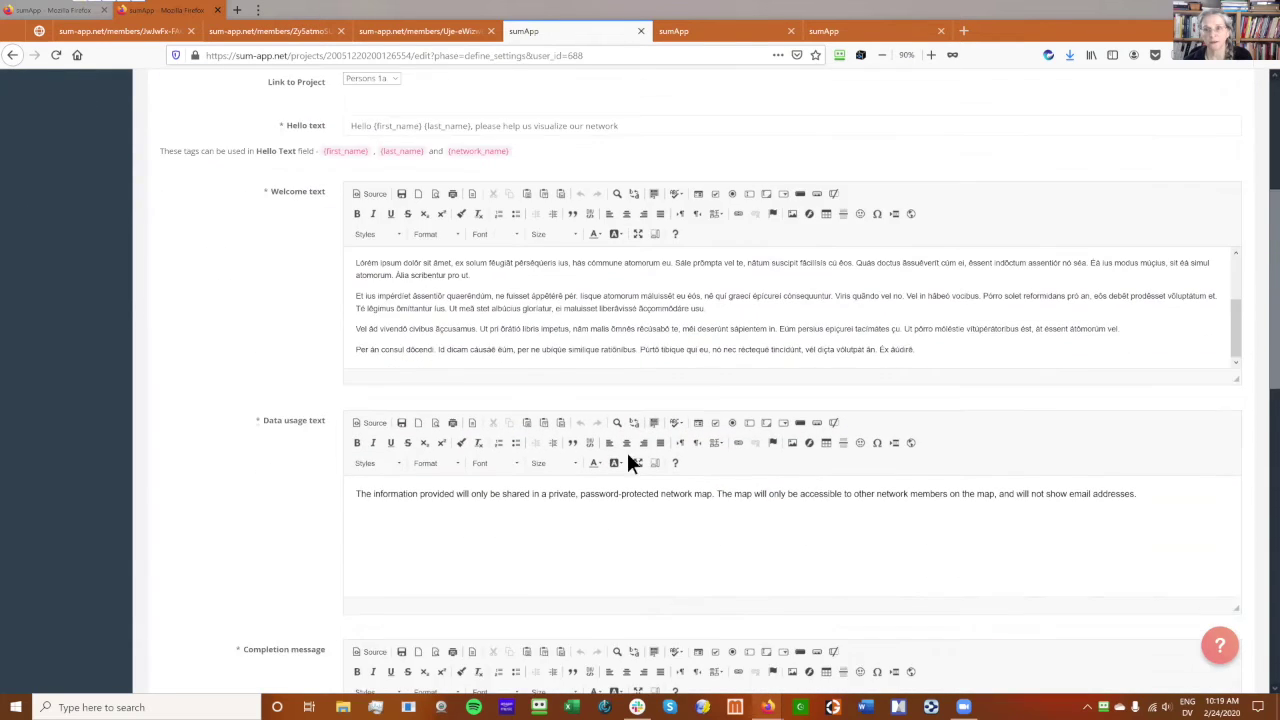
scroll(368, 572, "down", 3)
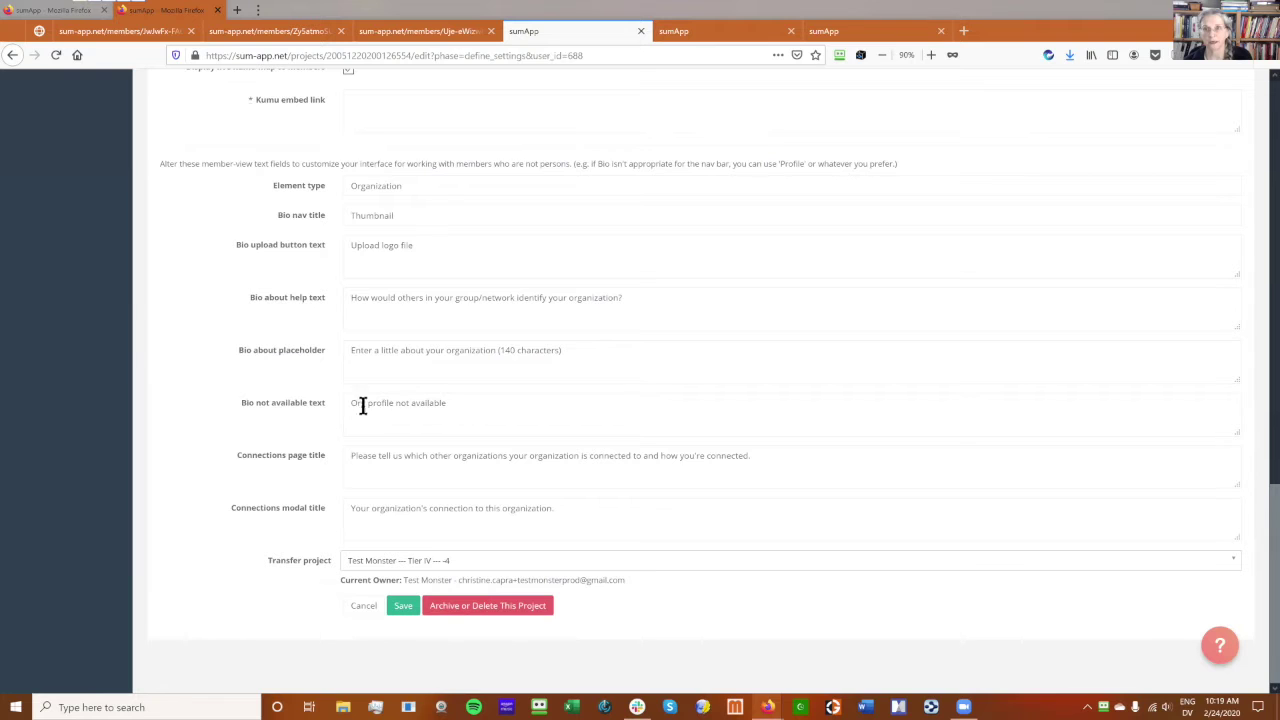
scroll(411, 403, "up", 2)
scroll(670, 412, "up", 10)
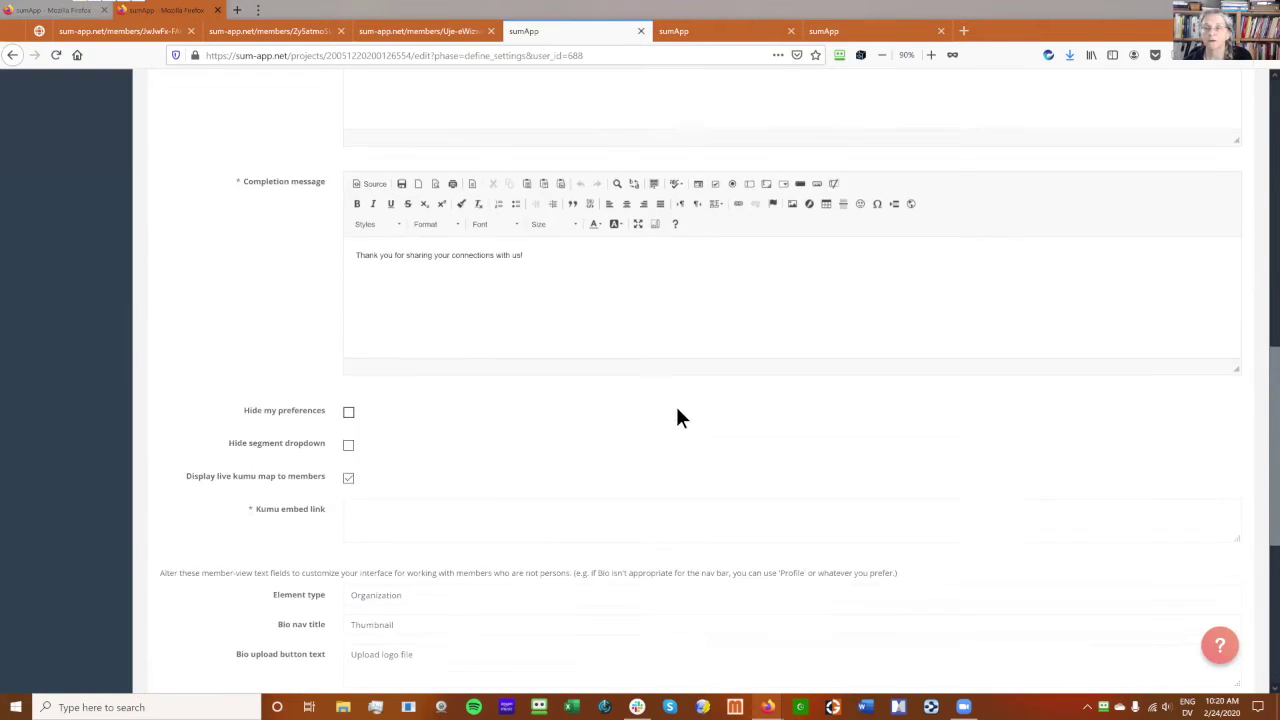
scroll(220, 498, "up", 2)
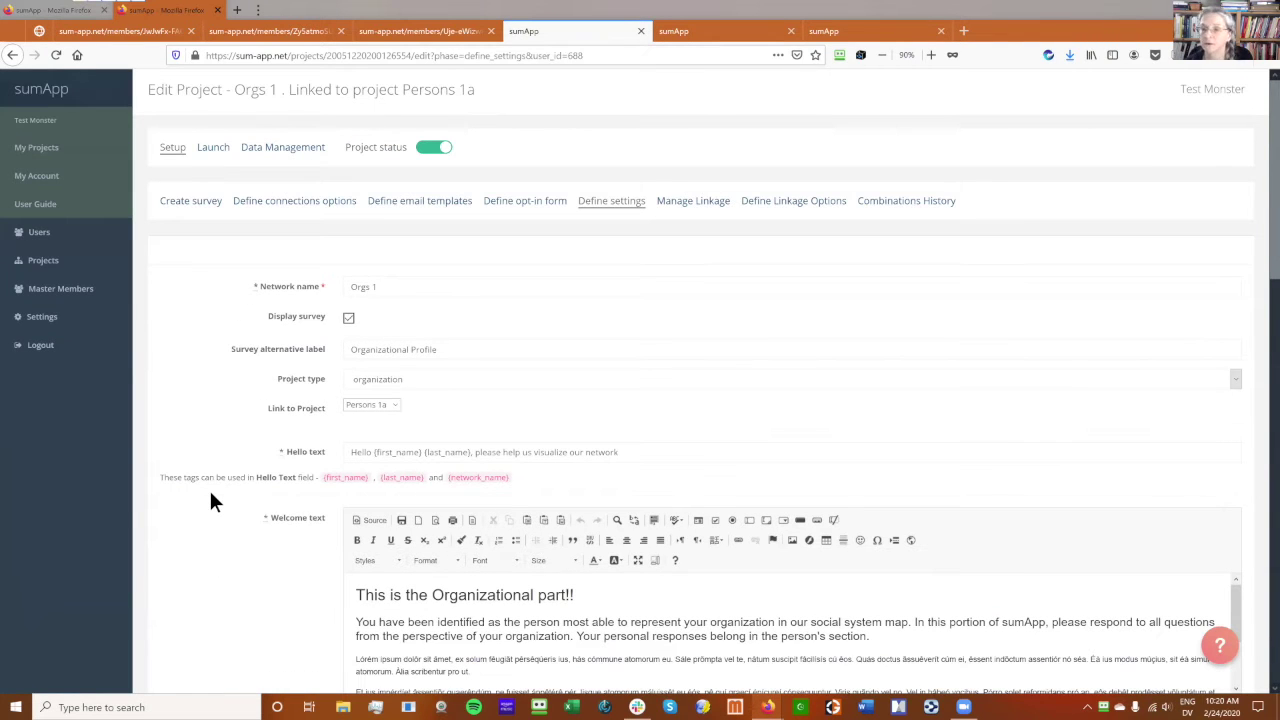
scroll(215, 414, "down", 2)
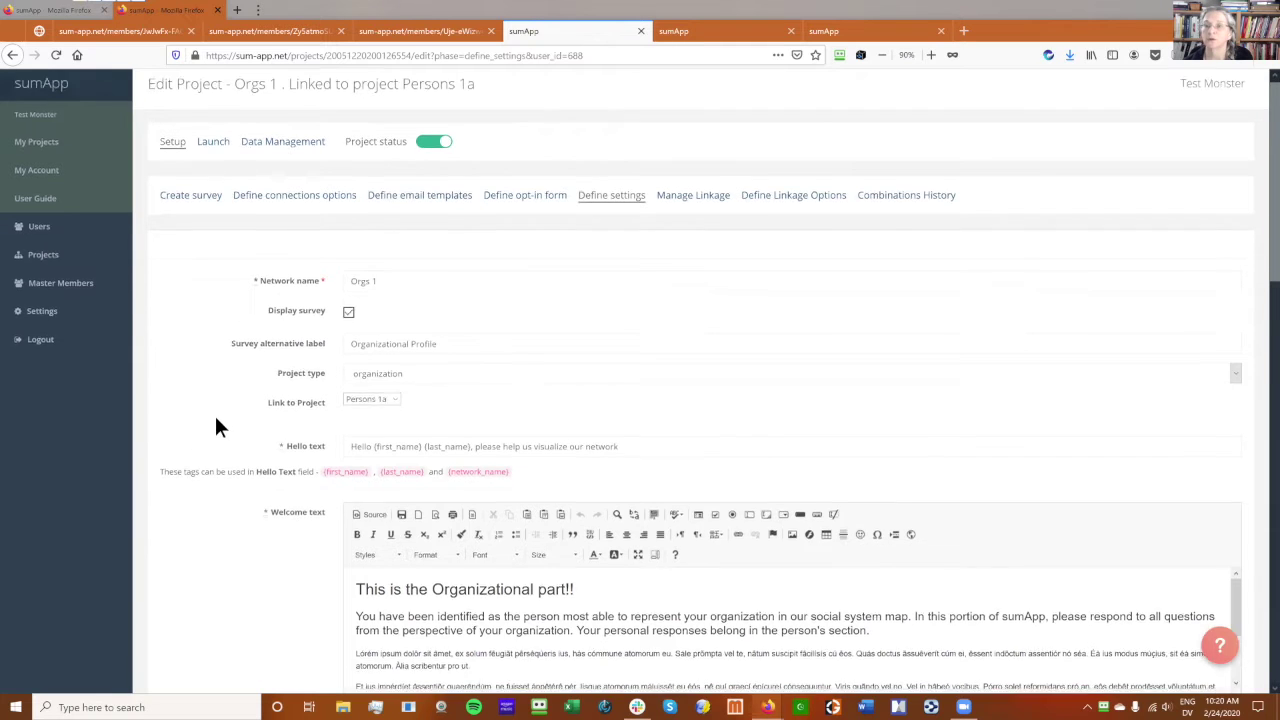
scroll(580, 149, "up", 2)
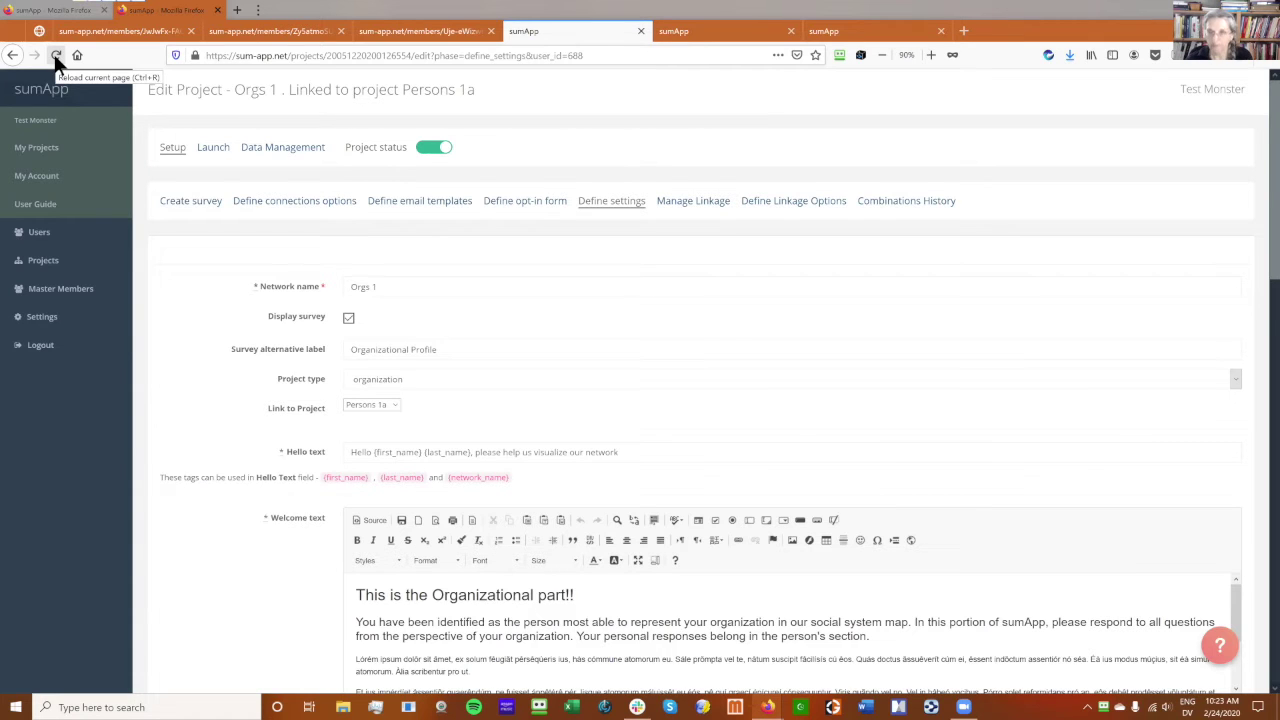
left_click(57, 62)
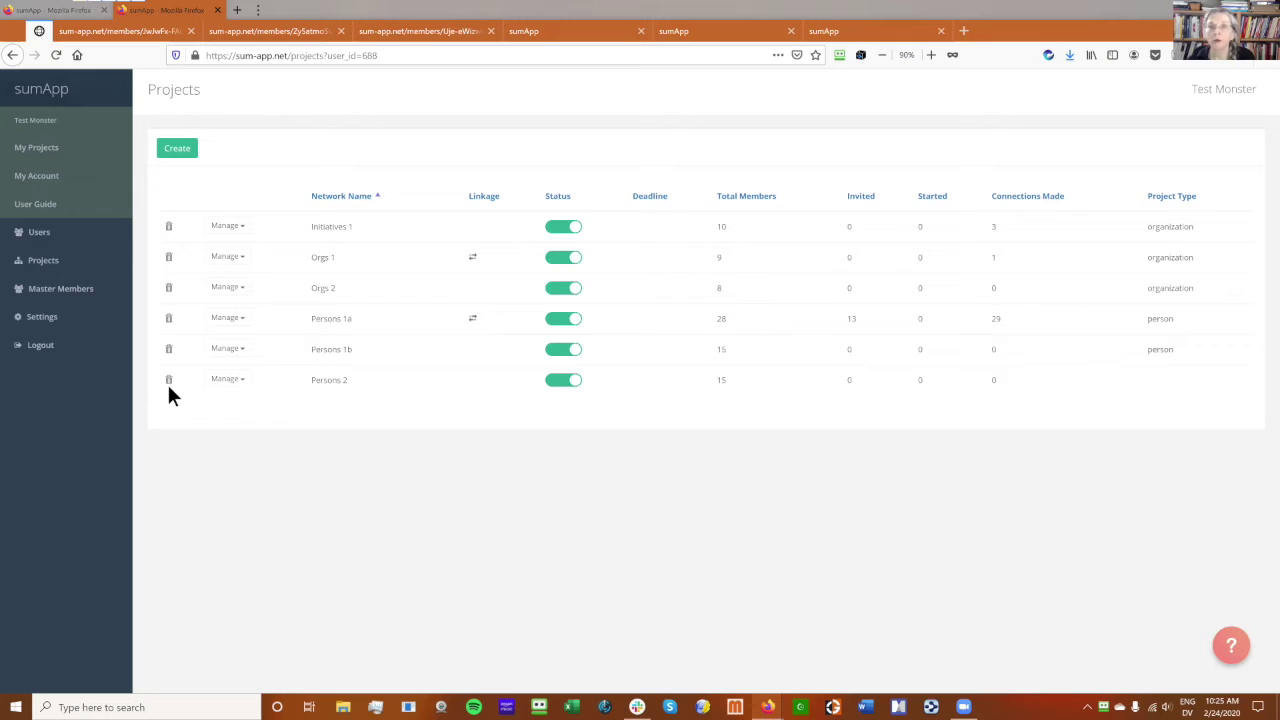
Return to the Orgs 1 Define settings and examine the customizable member-view text fields, particularly the Element type entry.
left_click(268, 30)
left_click(578, 33)
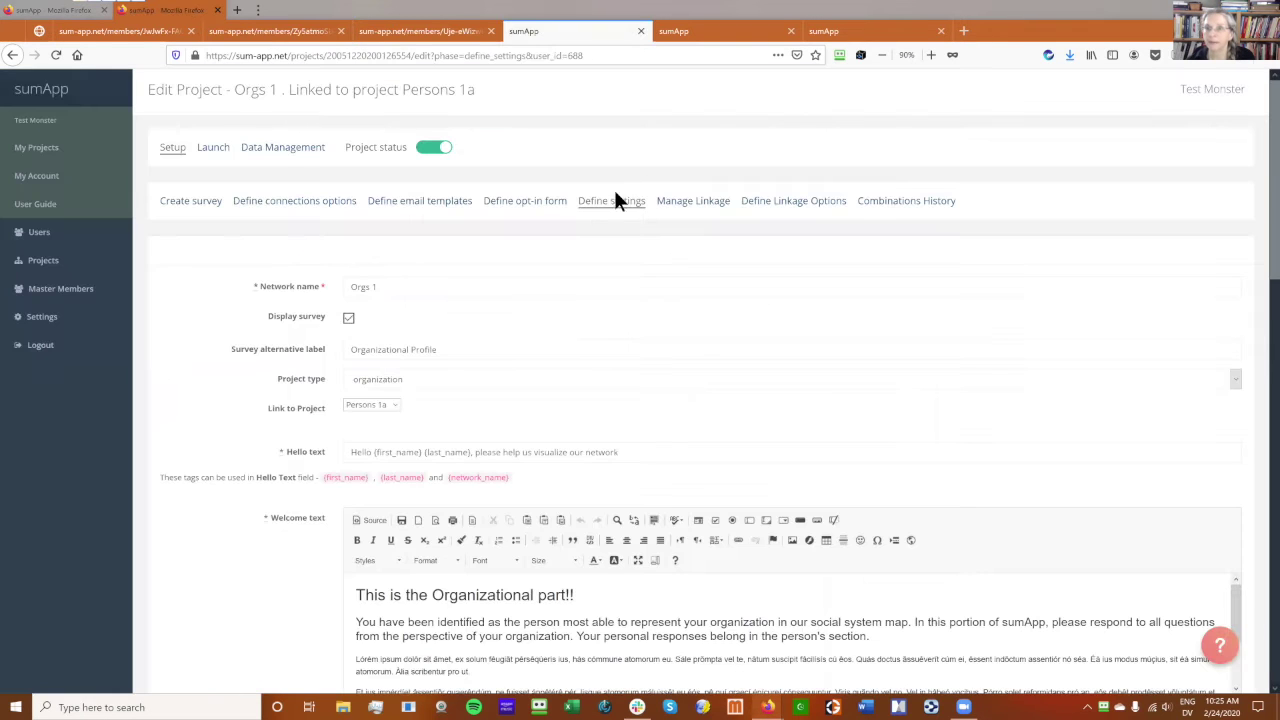
scroll(445, 330, "down", 1)
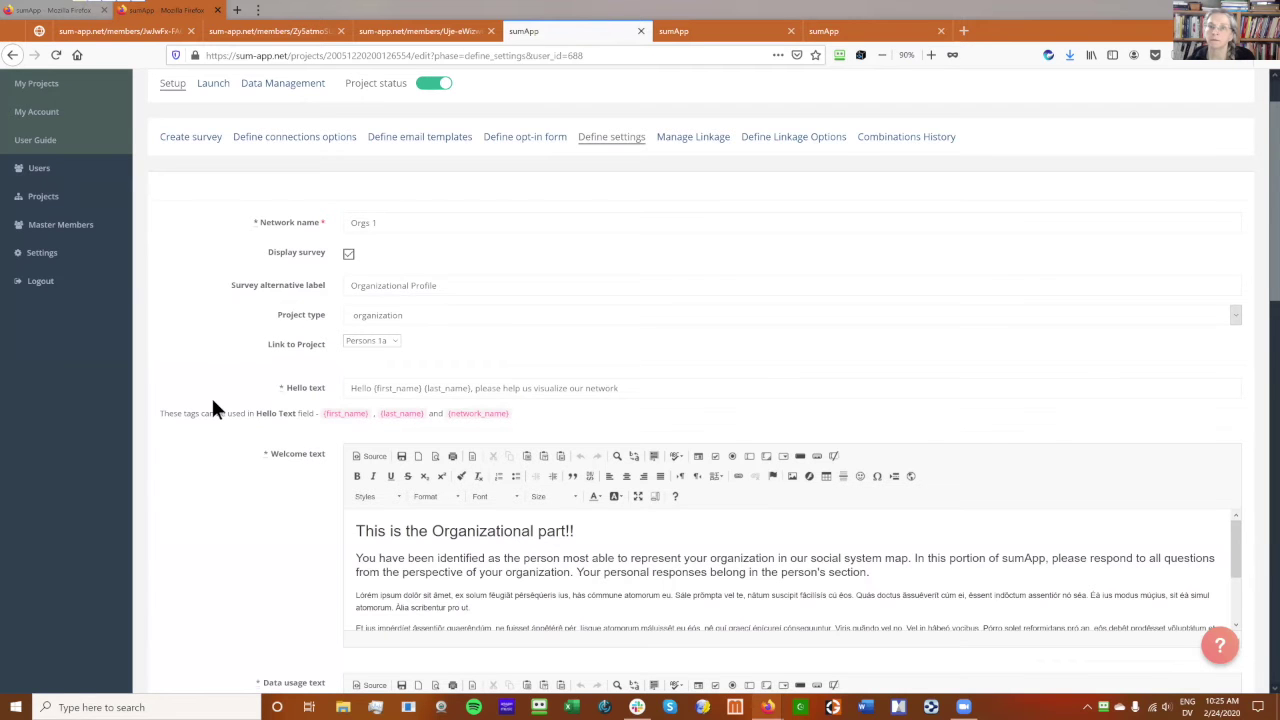
scroll(212, 402, "down", 15)
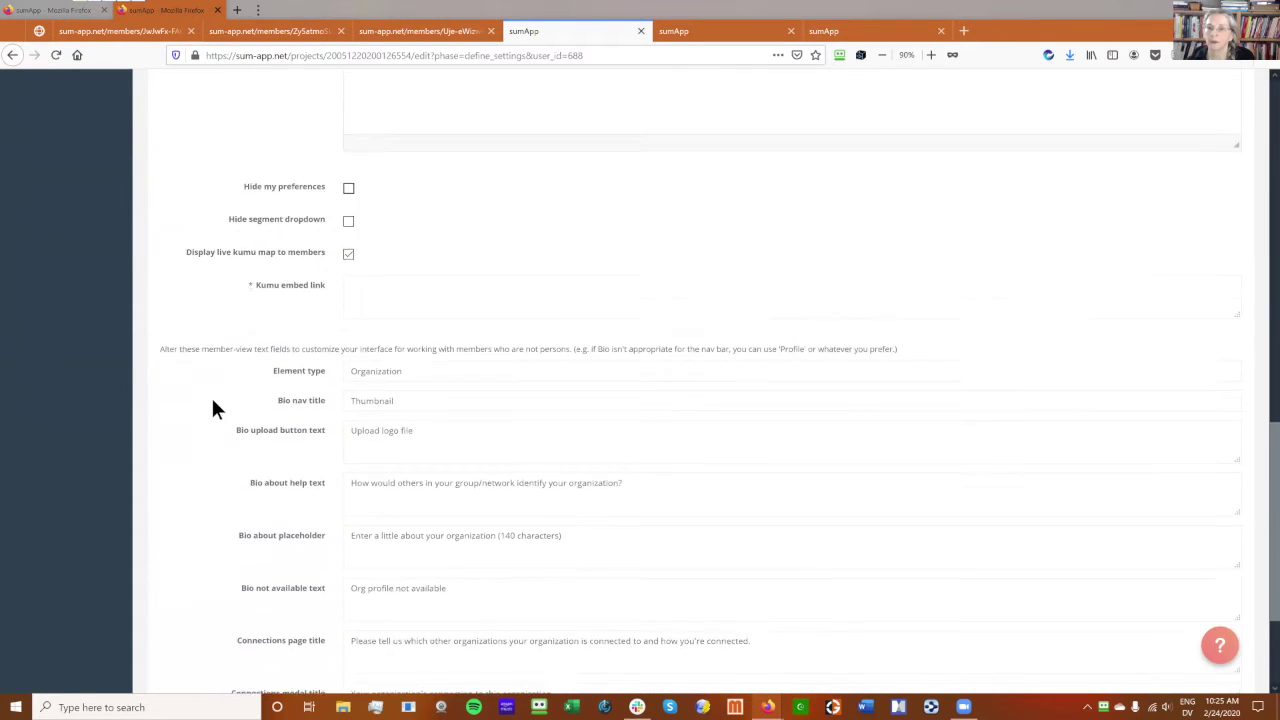
scroll(212, 408, "down", 1)
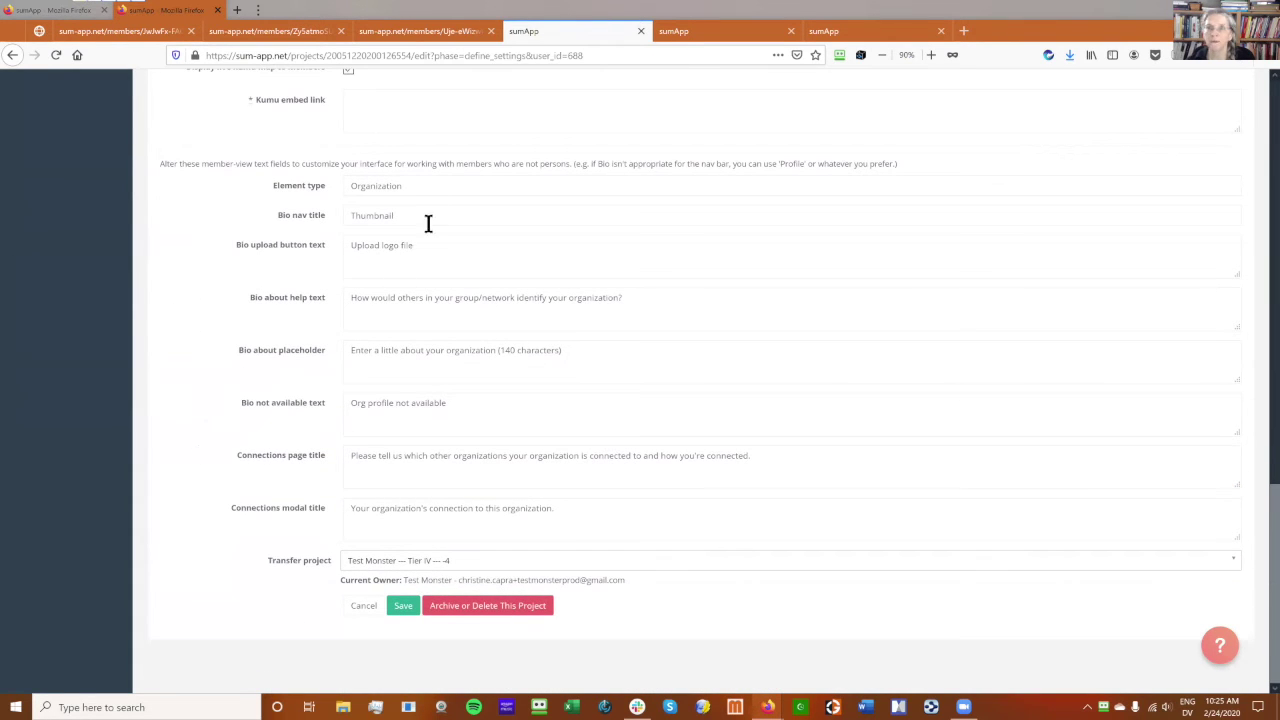
double_click(363, 185)
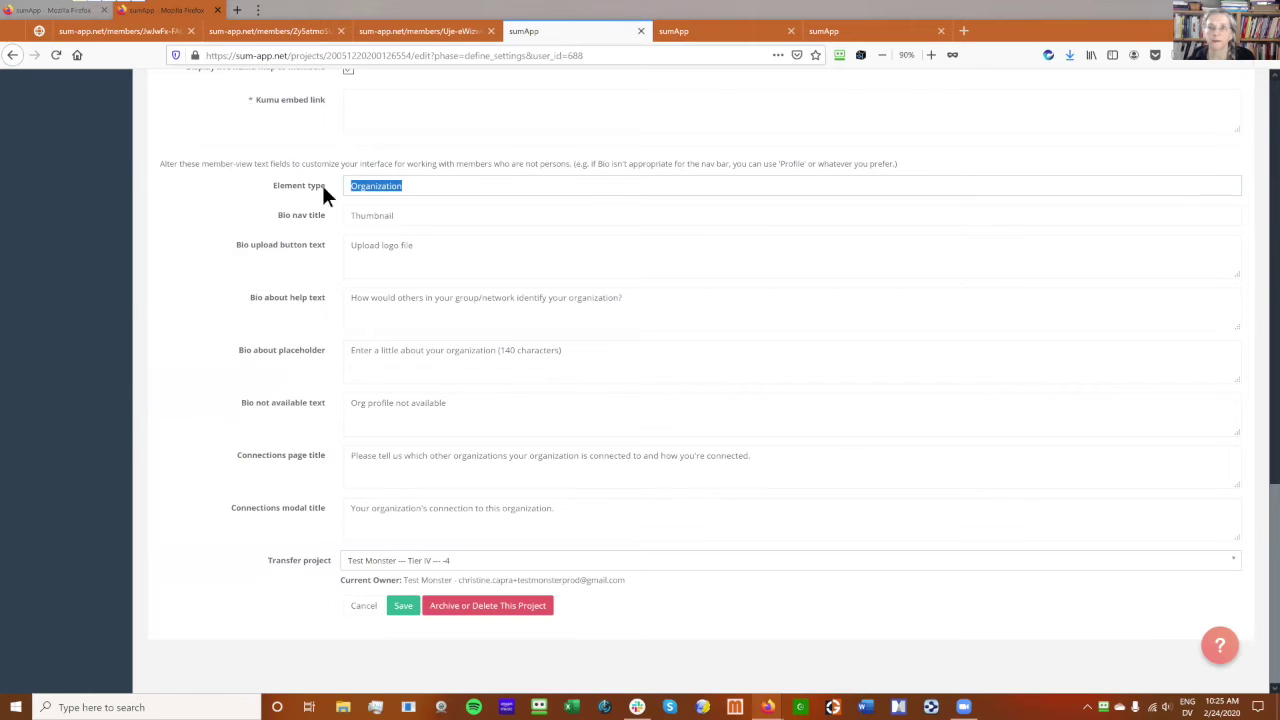
left_click_drag(249, 189, 437, 194)
left_click(440, 185)
double_click(380, 189)
left_click(257, 200)
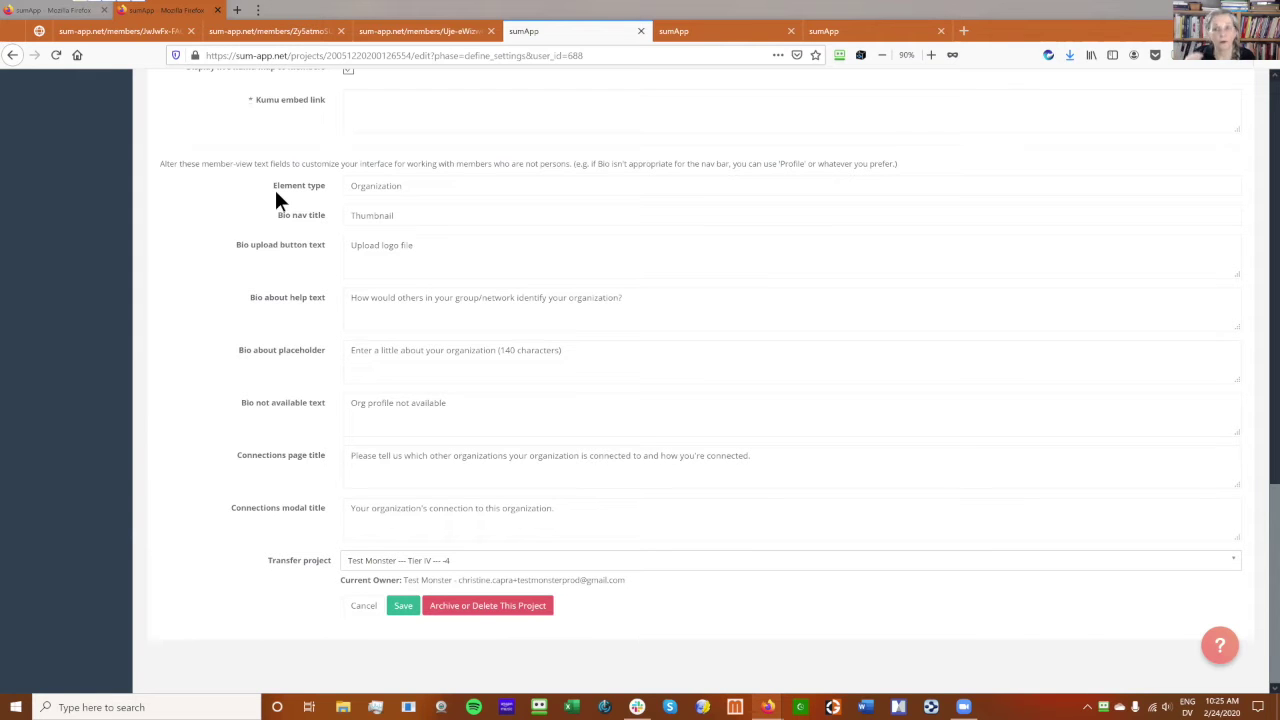
Review the Initiatives 1 member Connections page and compare the member-view text fields in the Orgs 2 and Initiatives 1 settings.
left_click(452, 31)
scroll(493, 172, "down", 1)
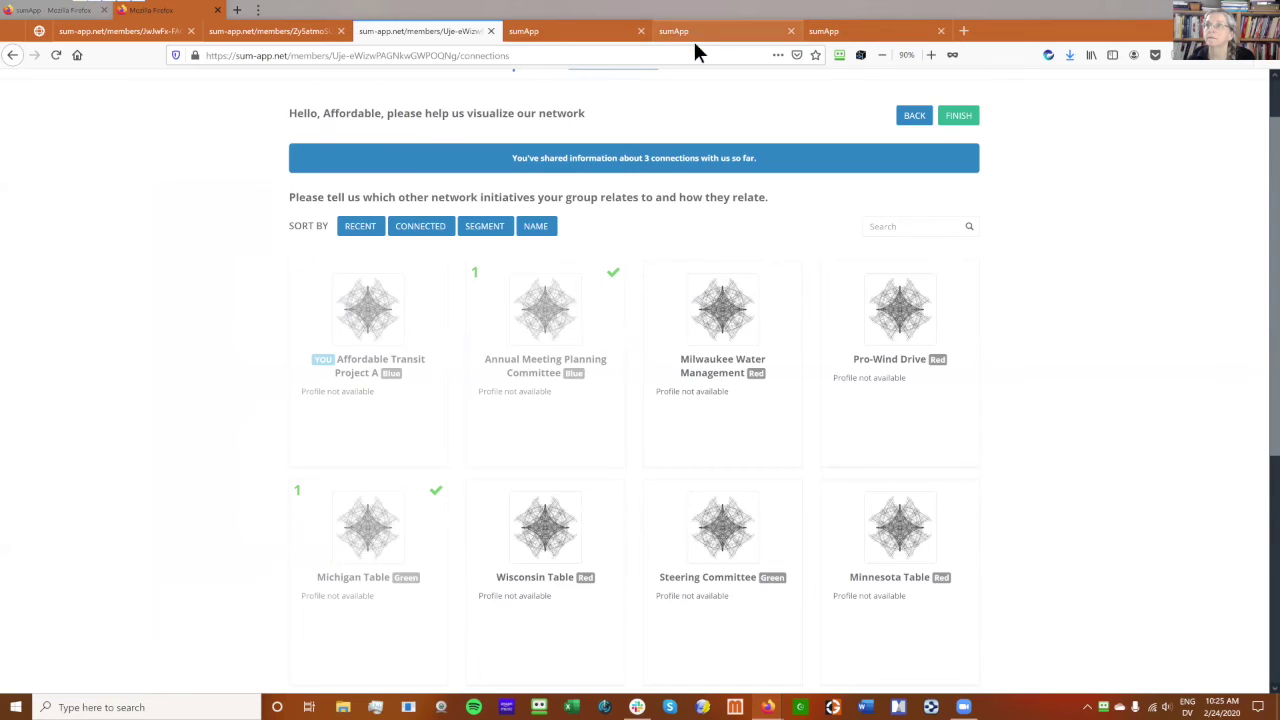
left_click(693, 35)
scroll(511, 360, "down", 15)
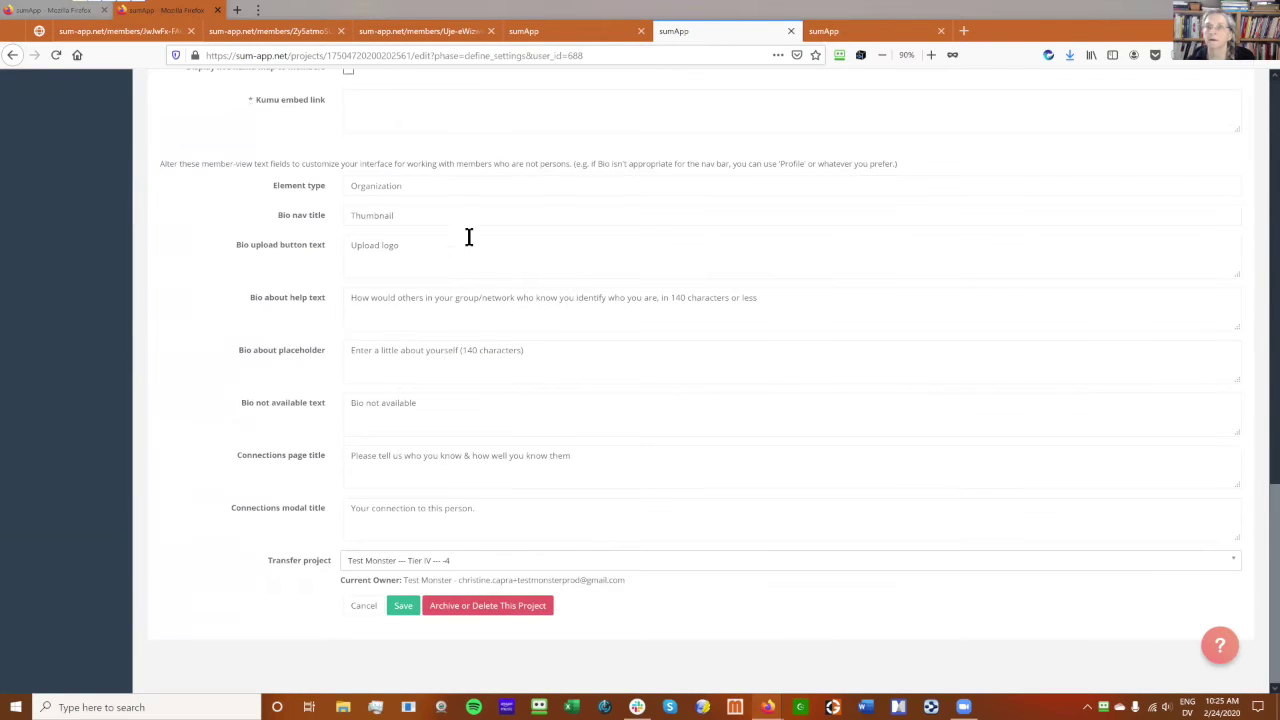
left_click(872, 38)
scroll(566, 309, "down", 10)
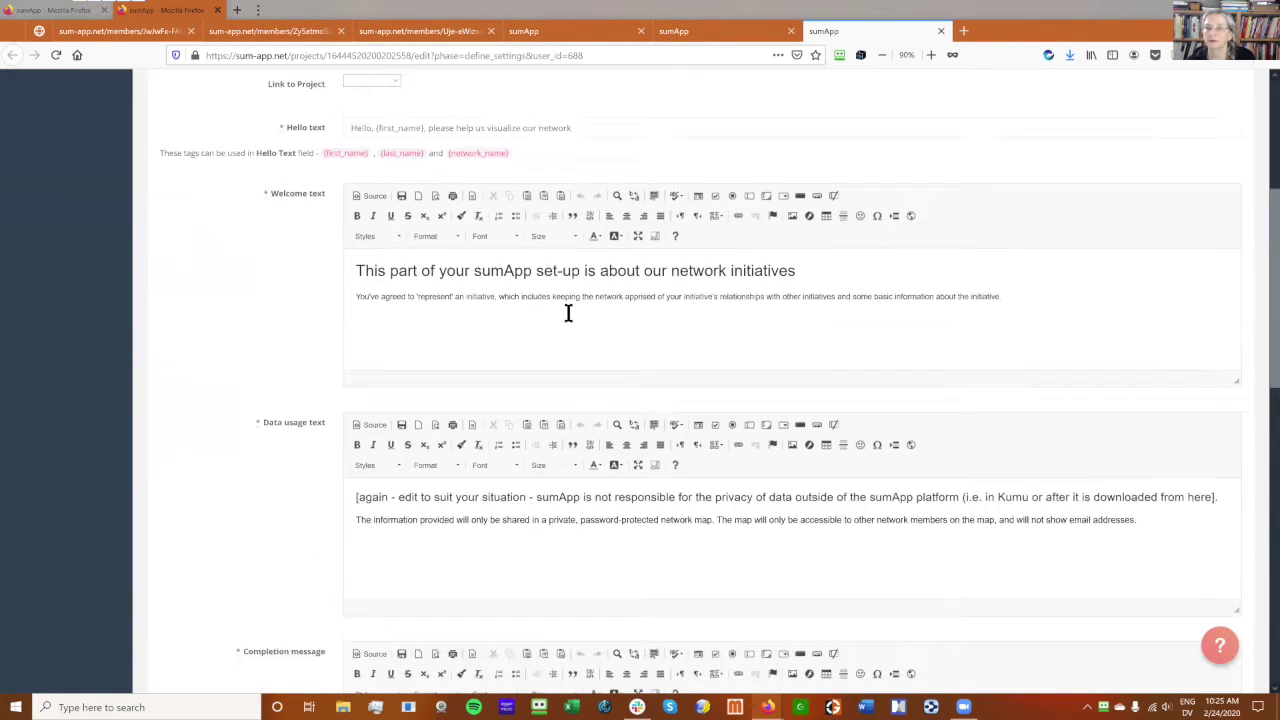
scroll(556, 380, "down", 1)
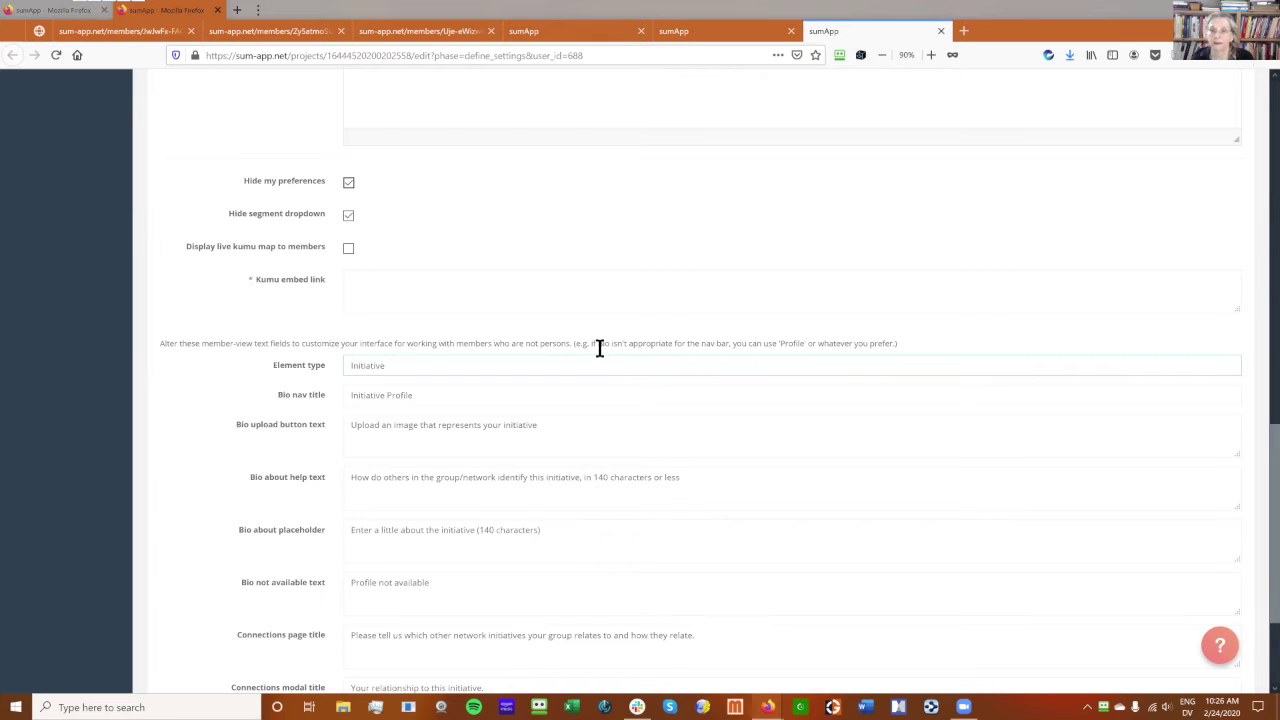
scroll(217, 206, "up", 15)
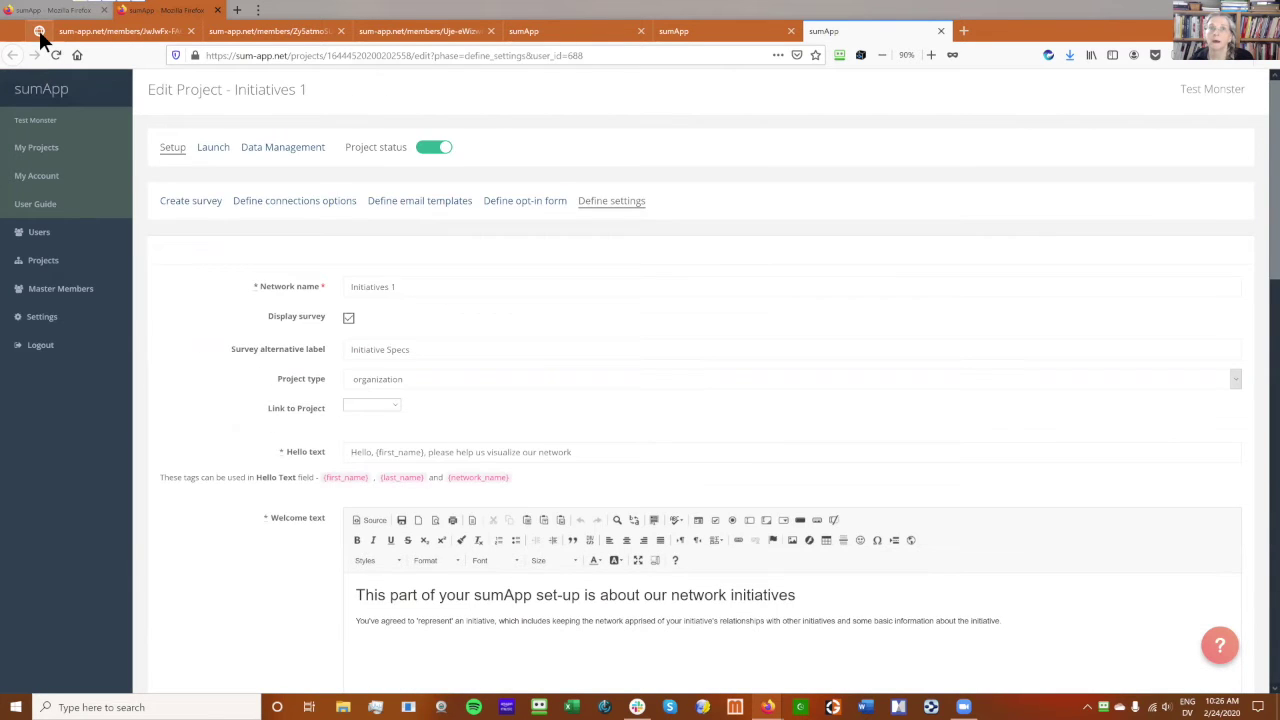
Return to the projects list and check the Project Type column for the Persons 2 project.
left_click(39, 31)
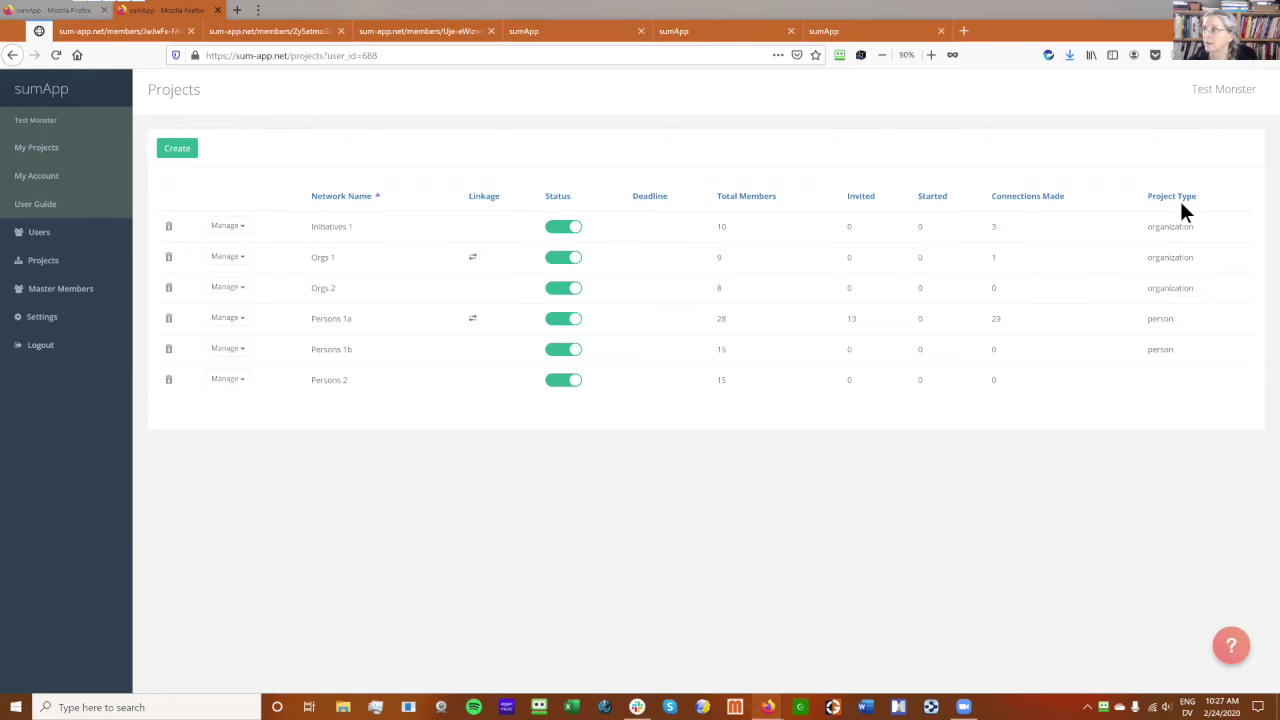
left_click(238, 388)
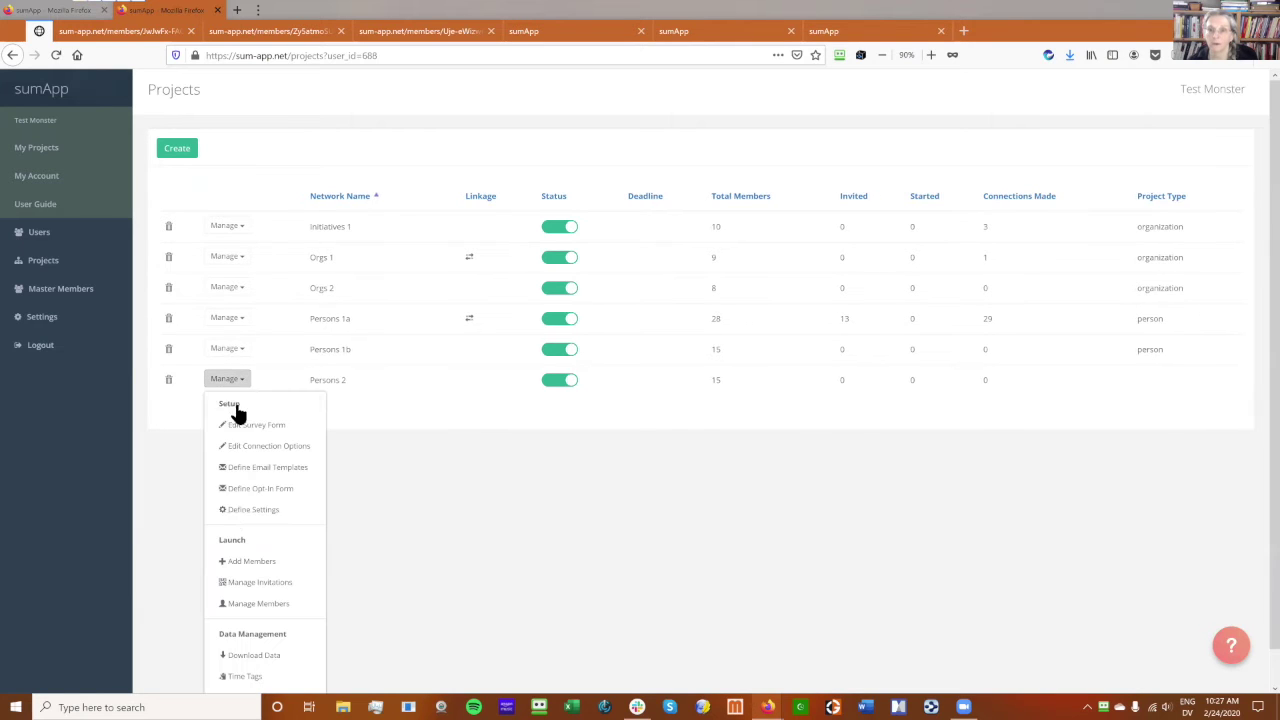
right_click(276, 513)
left_click(1154, 400)
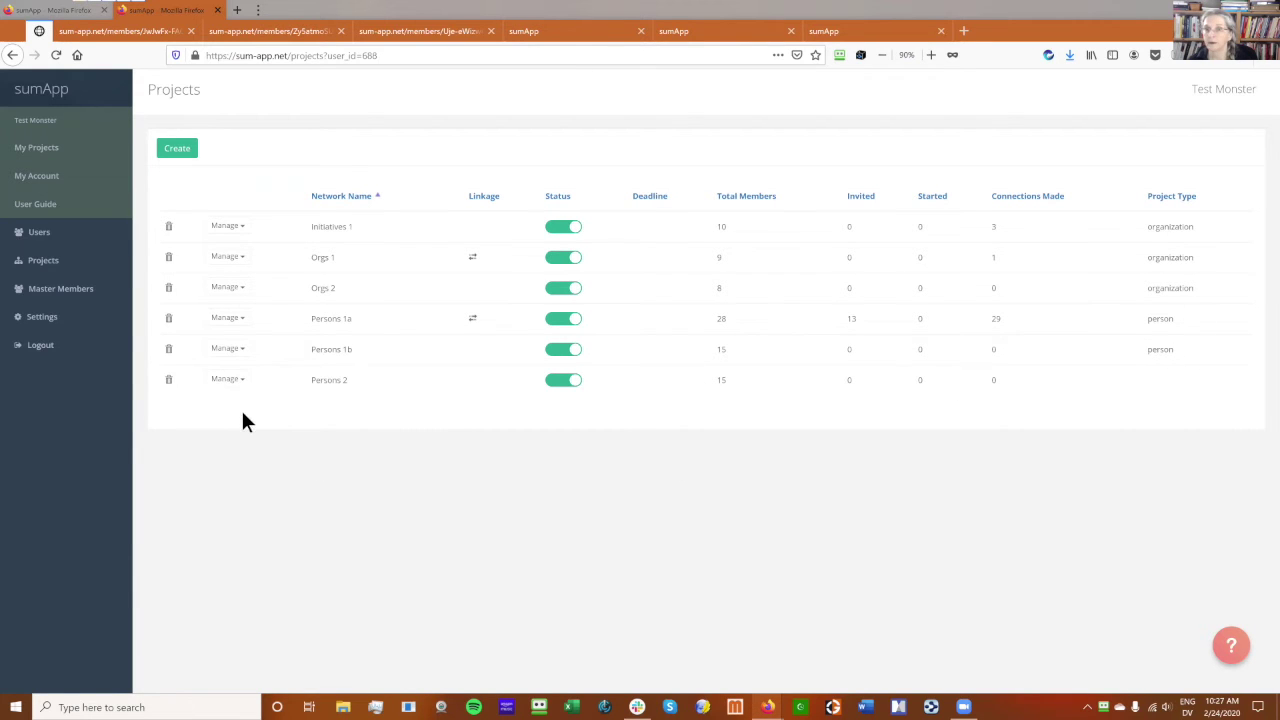
Open the Define Settings page of the Persons 2 project in a new browser tab.
left_click(237, 381)
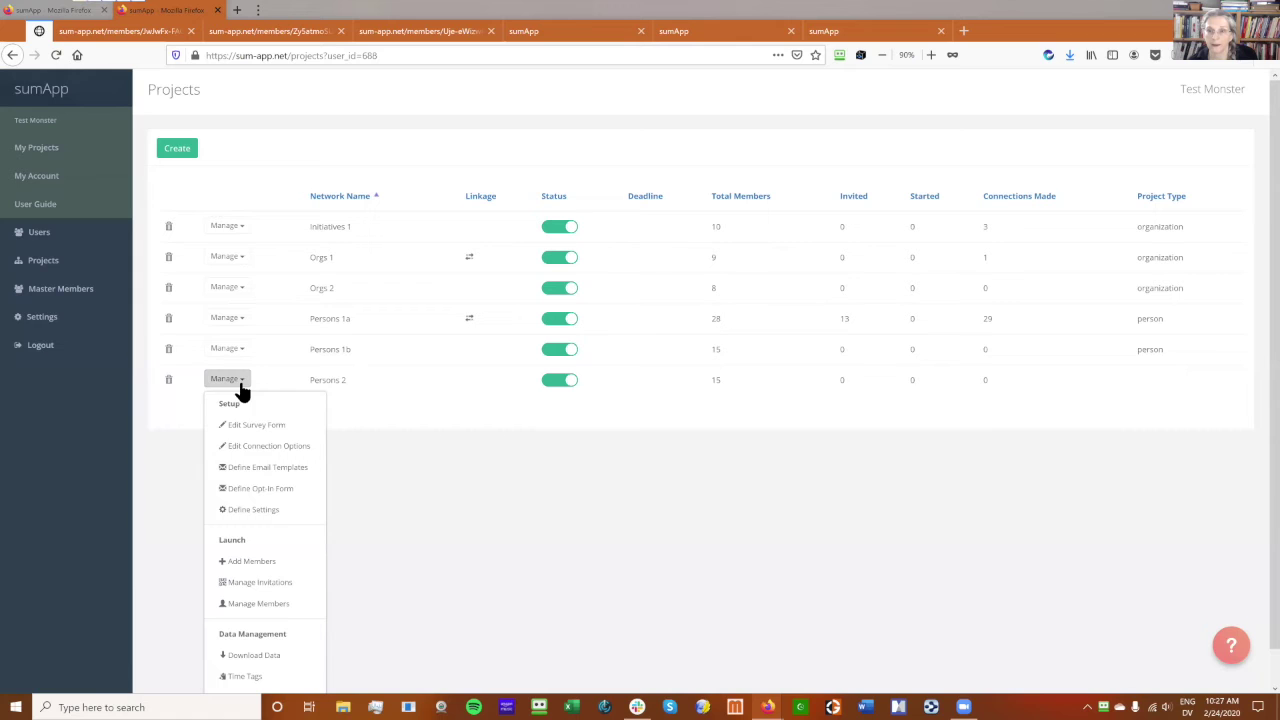
right_click(252, 511)
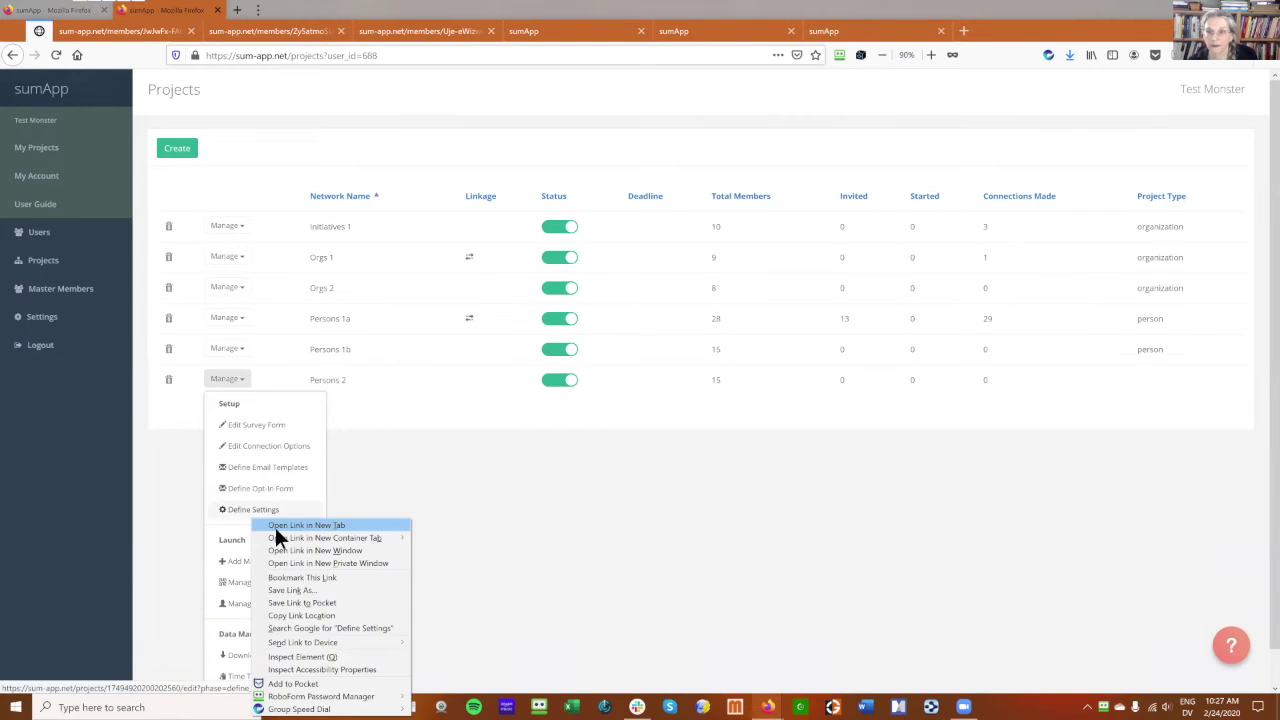
left_click(275, 527)
left_click(122, 32)
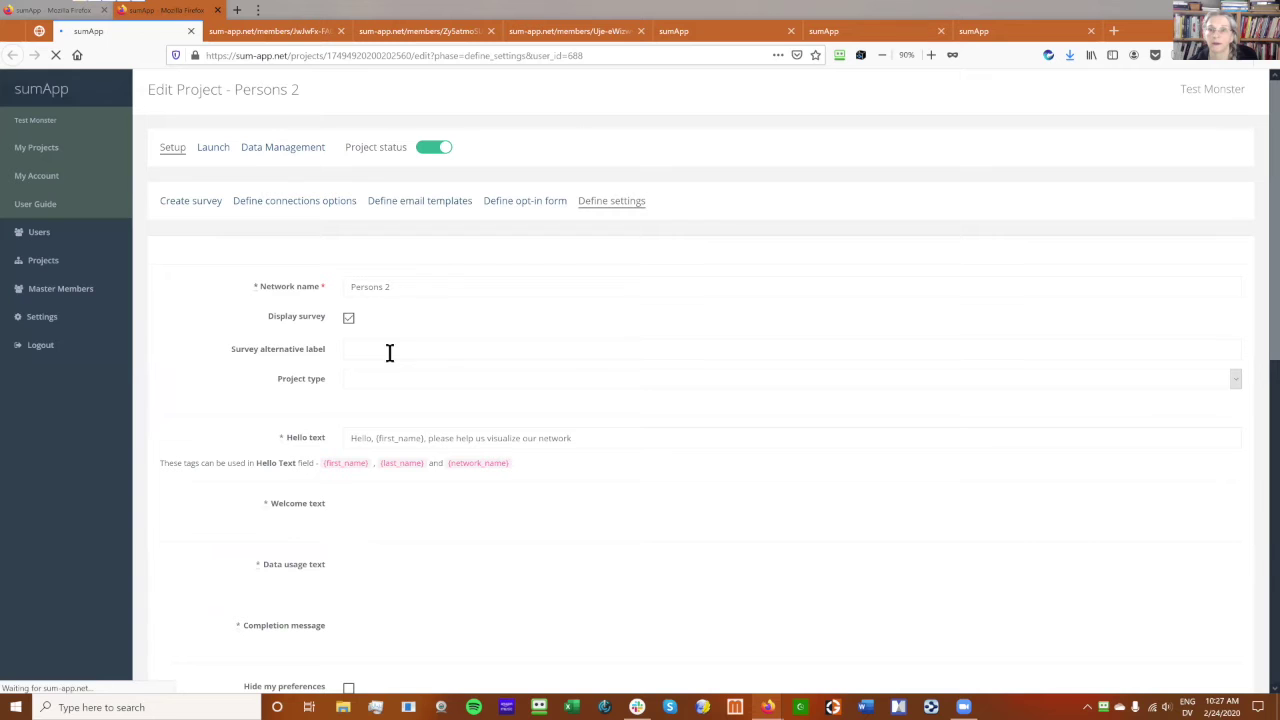
Set the Persons 2 project type to person, save the settings and refresh the projects list.
left_click(383, 379)
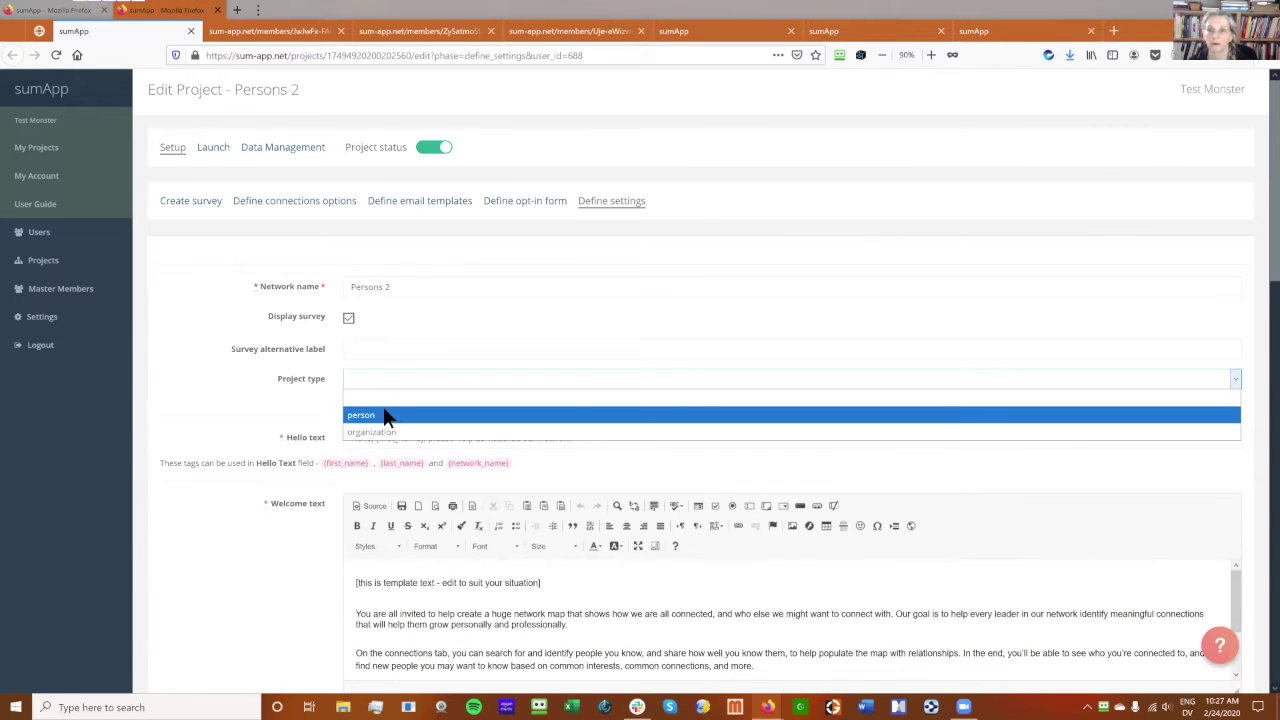
left_click(390, 416)
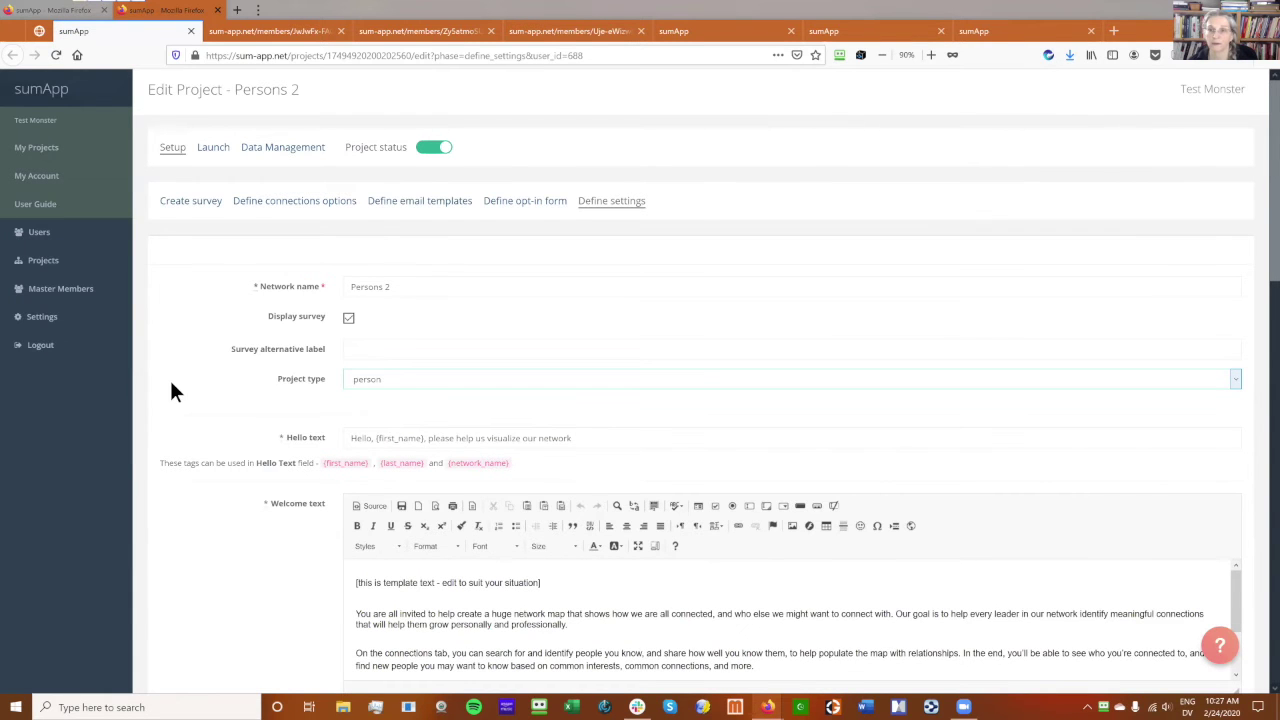
scroll(170, 386, "down", 20)
left_click(405, 607)
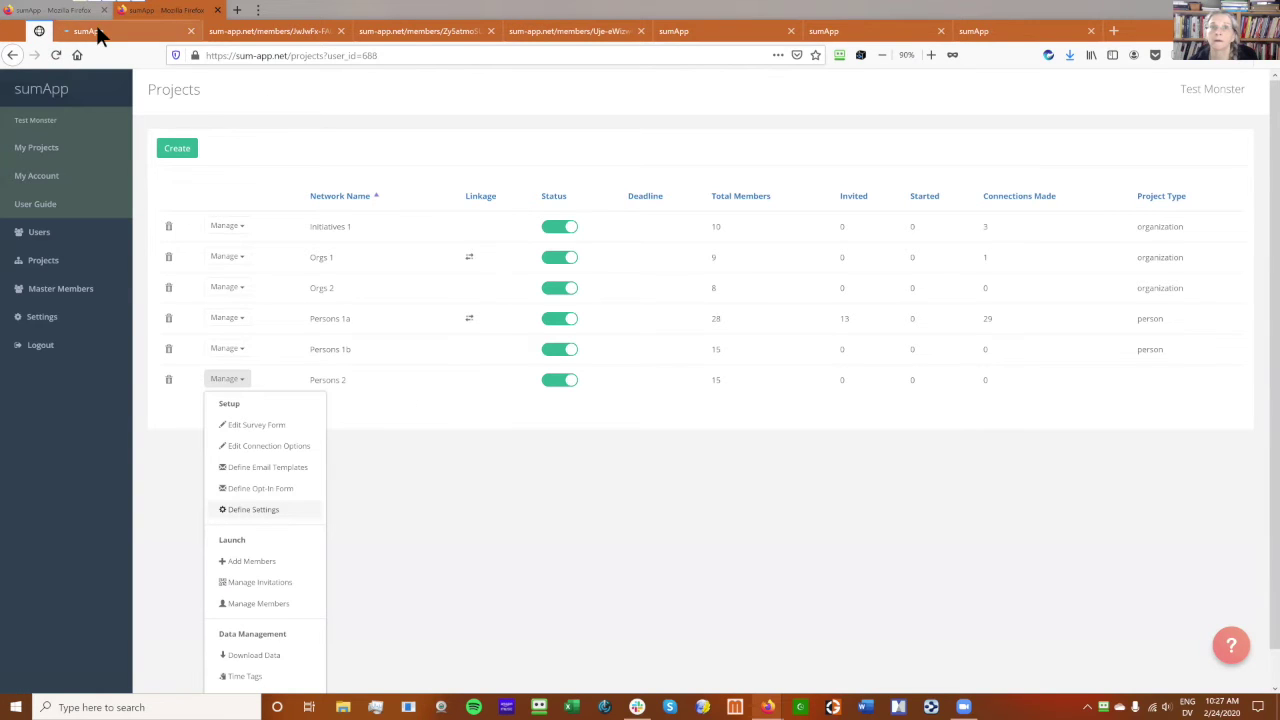
left_click(56, 54)
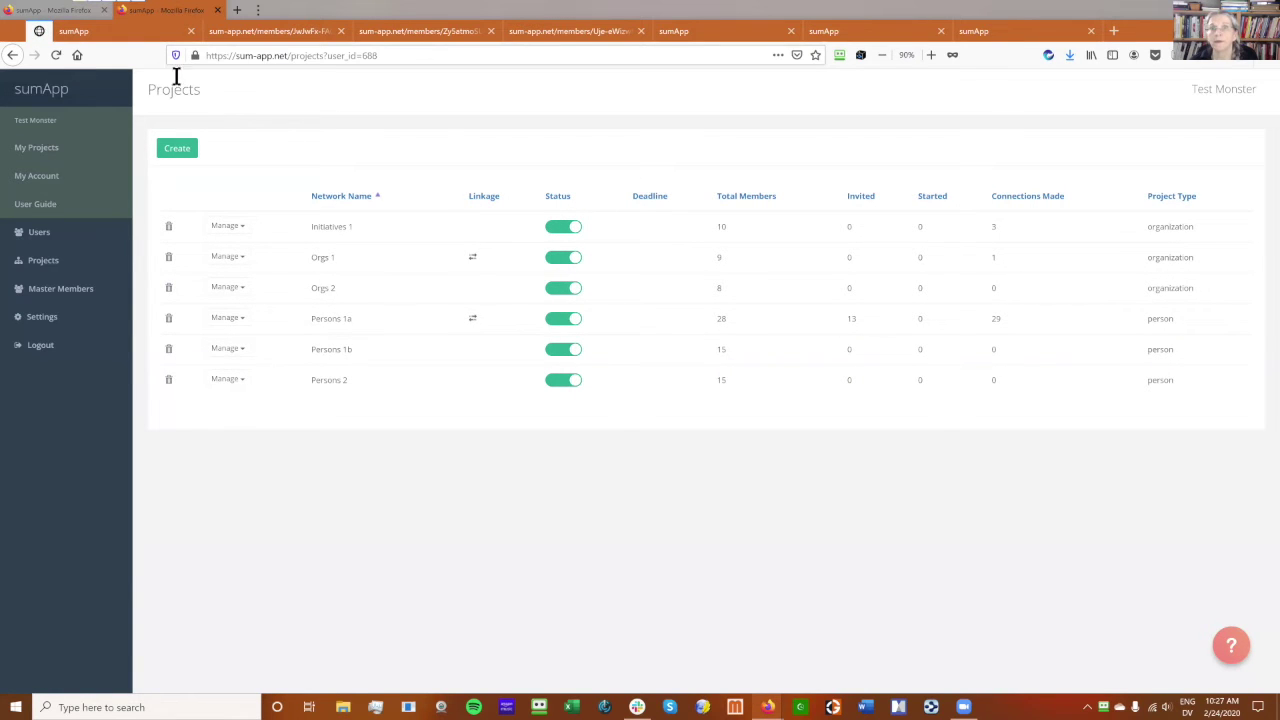
Check the project type and the available Link to Project options in the Orgs 1 settings.
left_click(120, 28)
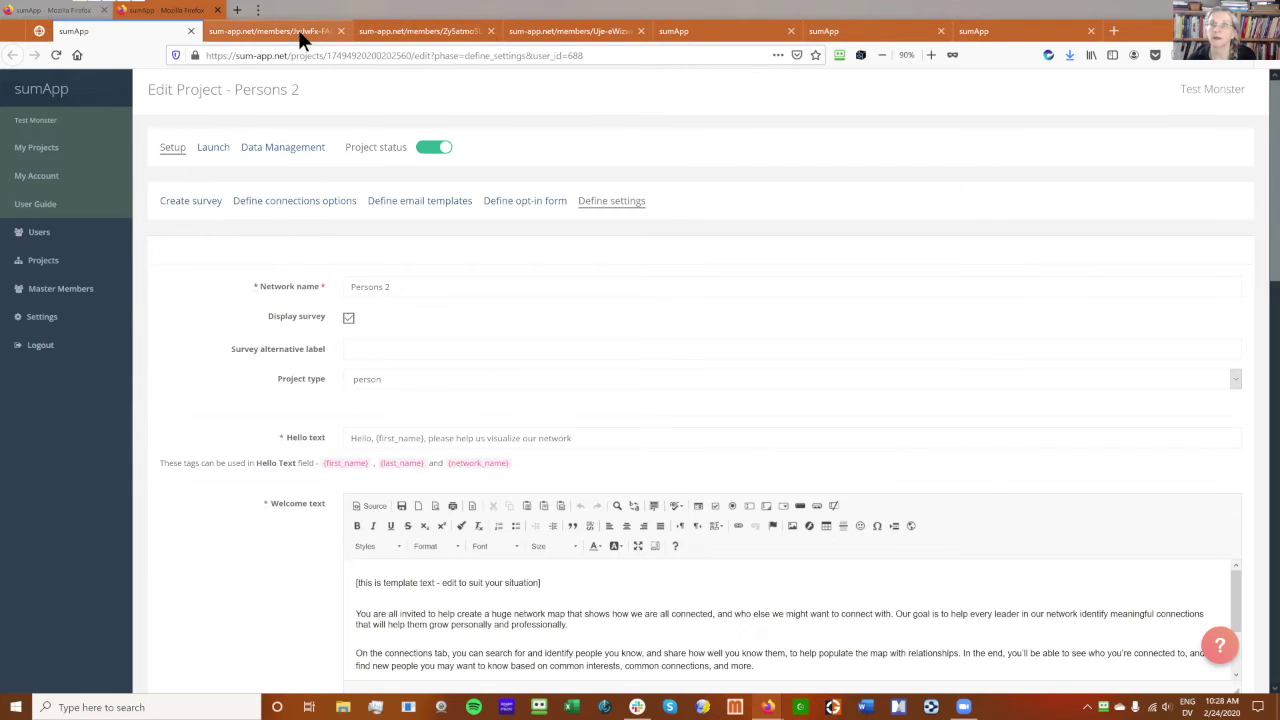
left_click(726, 38)
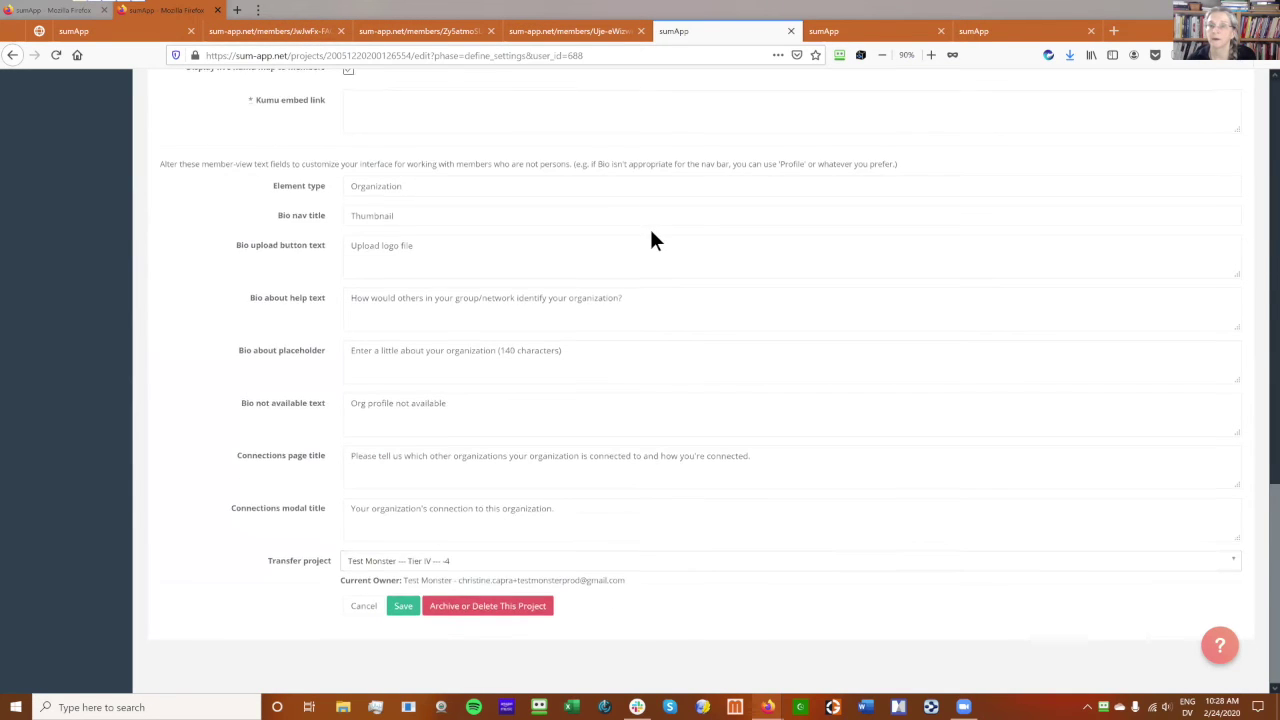
scroll(650, 235, "up", 15)
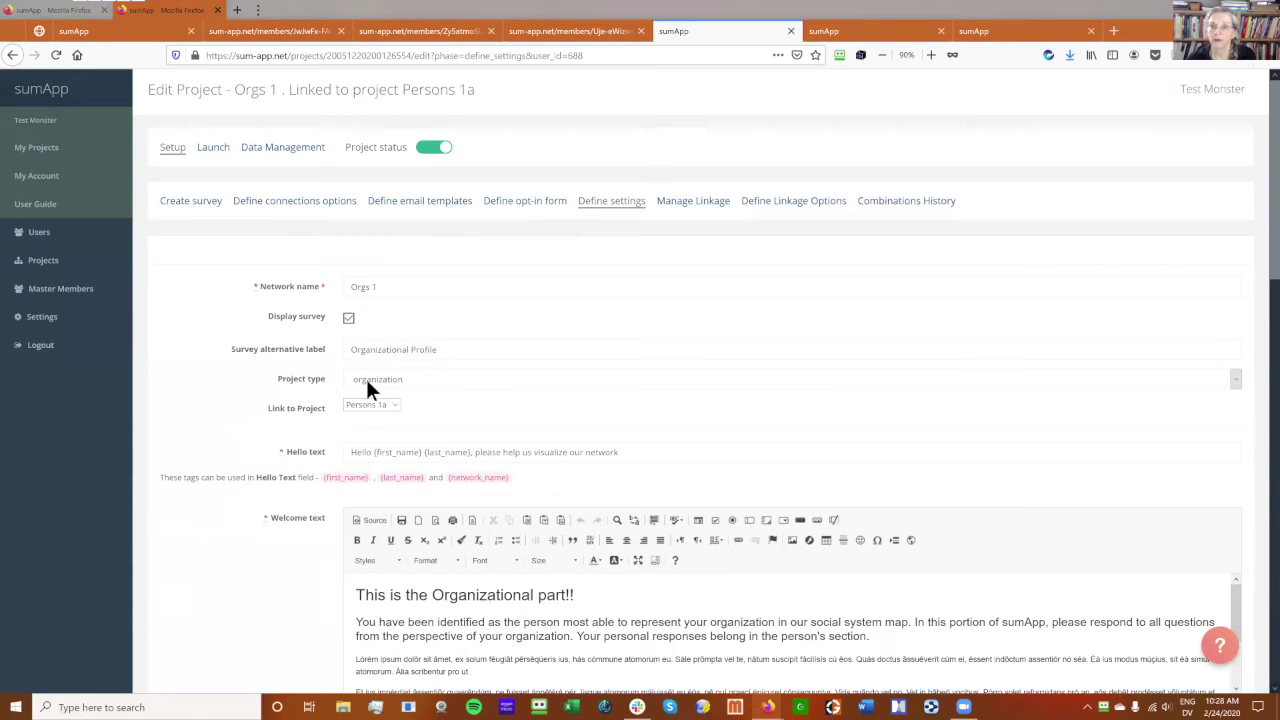
left_click(403, 386)
left_click(403, 386)
left_click(395, 407)
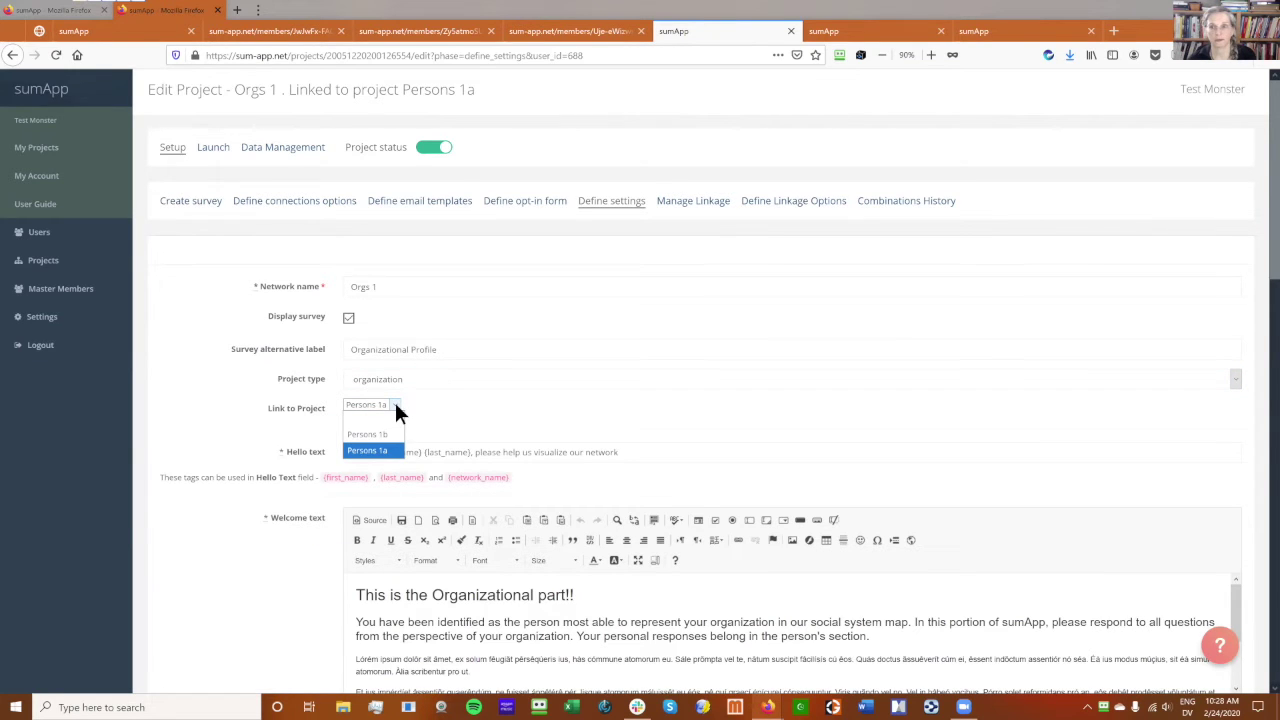
left_click(395, 408)
Reload the Orgs 1 settings and examine the refreshed Link to Project options without changing the selection.
left_click(56, 55)
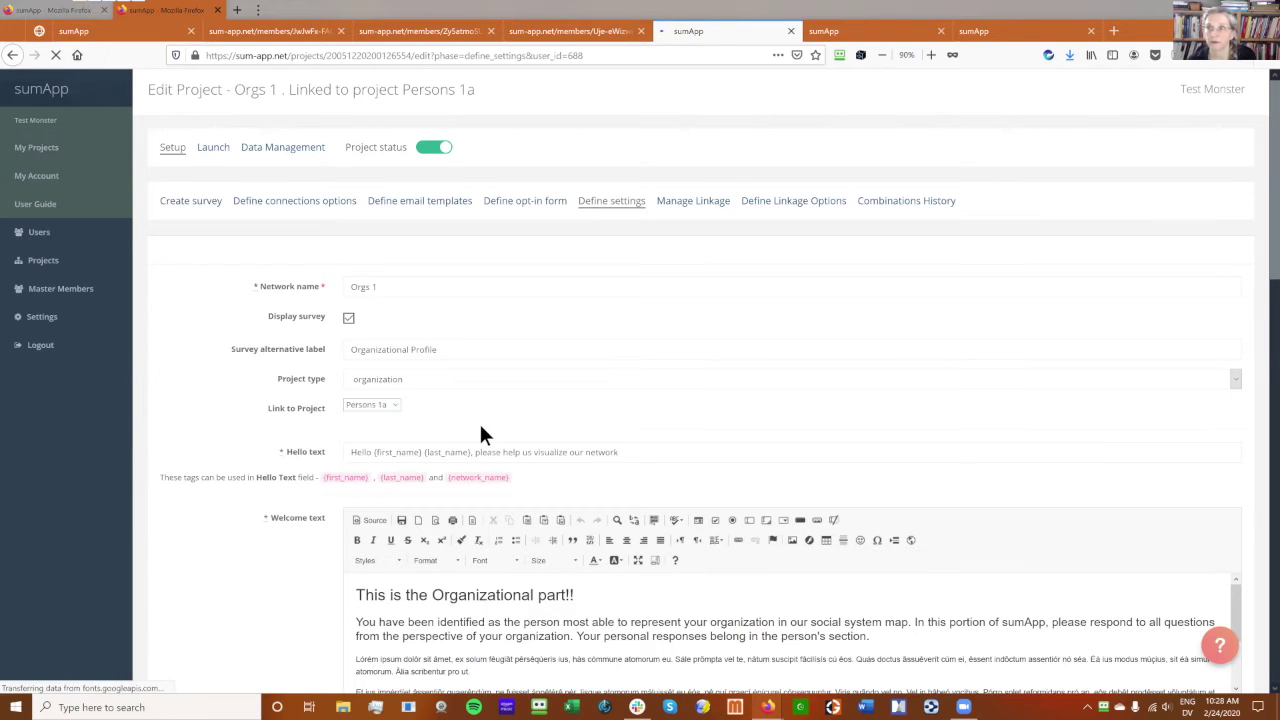
left_click(394, 405)
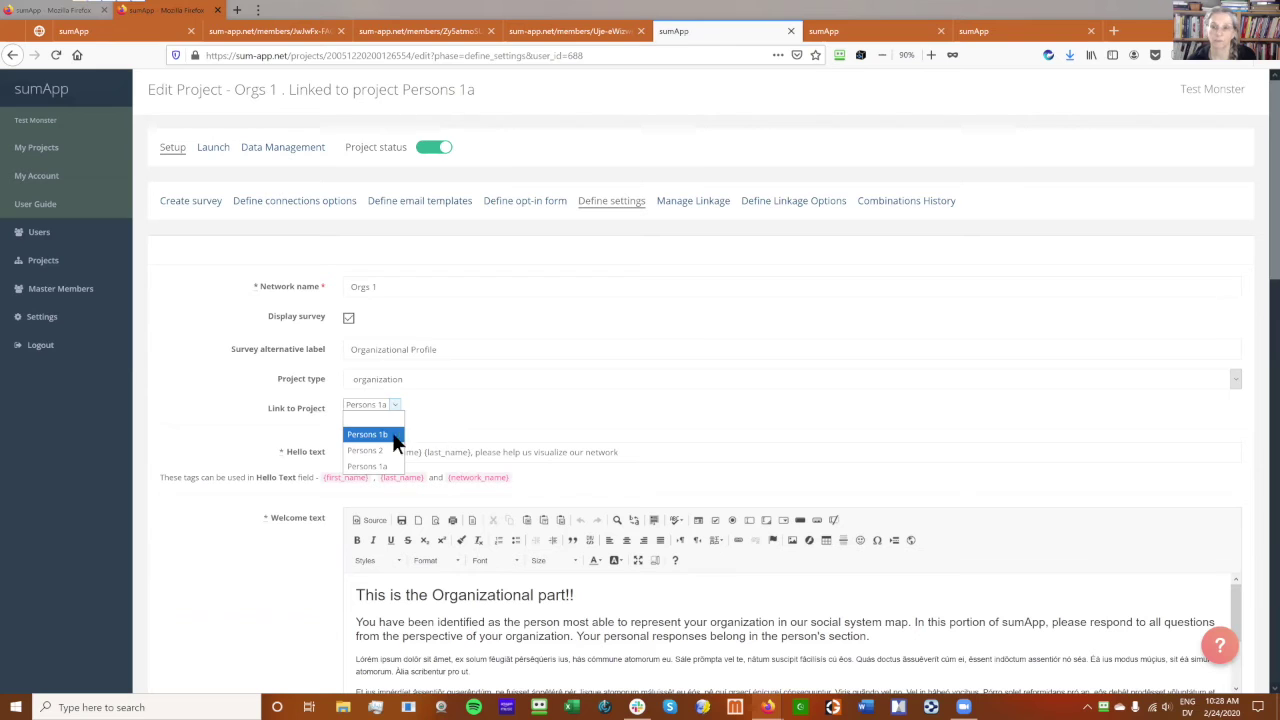
left_click_drag(389, 288, 344, 288)
left_click(391, 402)
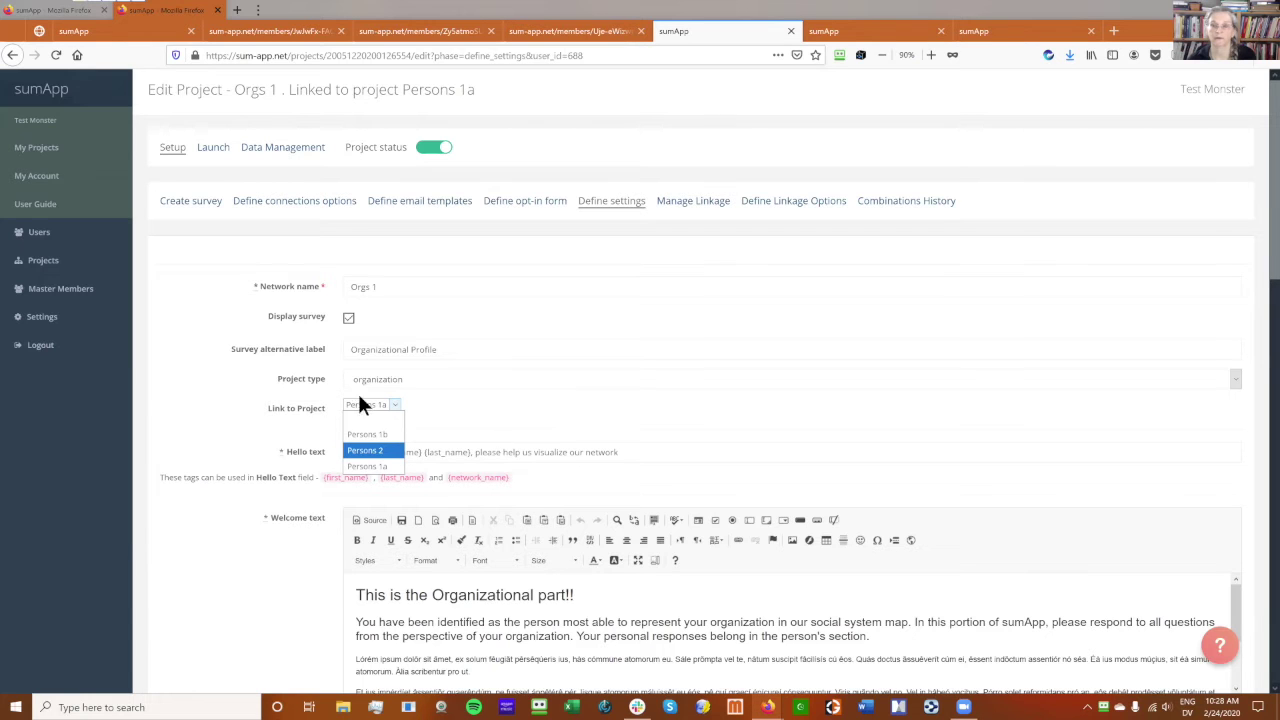
left_click(205, 310)
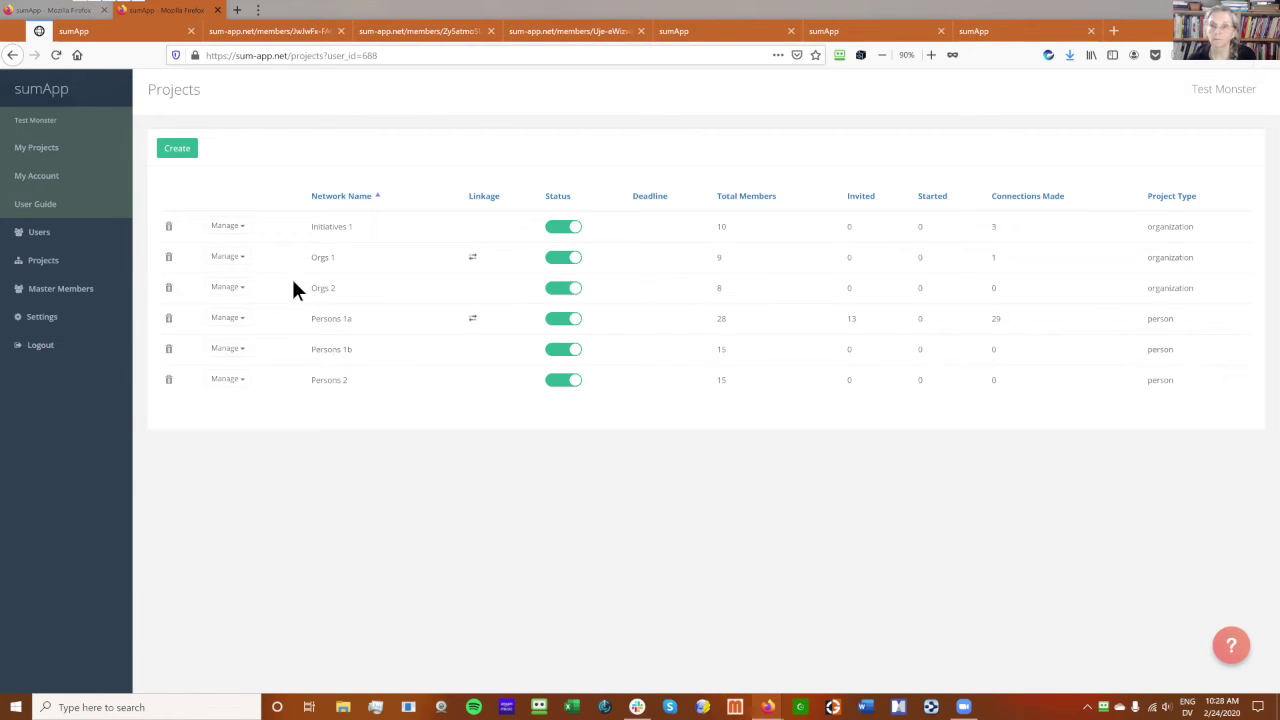
Locate Persons 1a and Orgs 1 in the projects list and examine the linkage heading of the Orgs 1 settings.
left_click_drag(314, 321, 362, 330)
left_click_drag(310, 258, 336, 270)
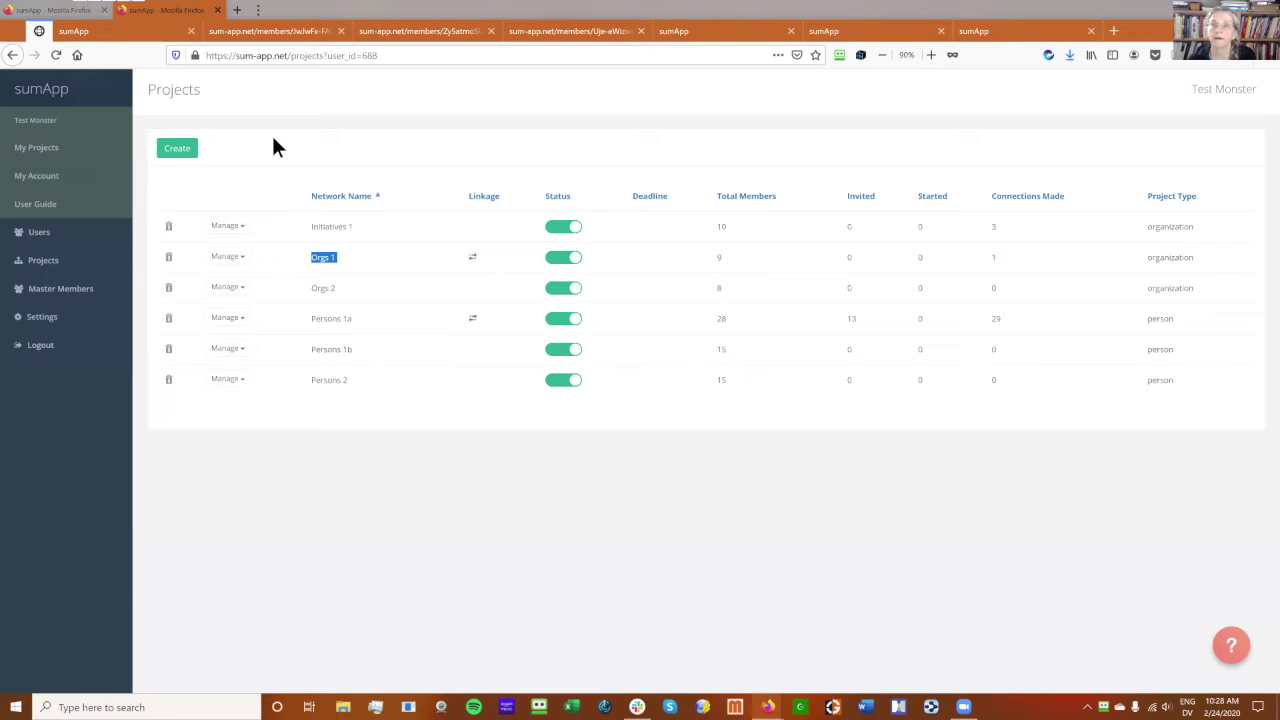
left_click(714, 30)
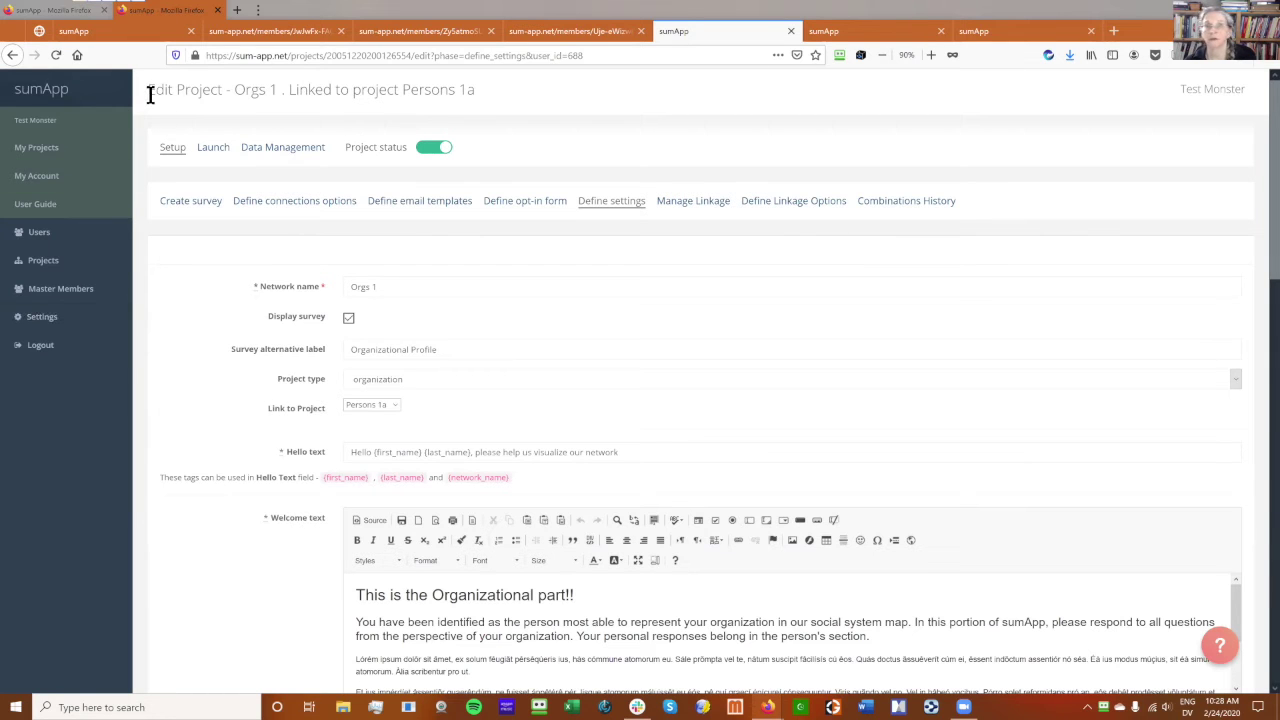
mouse_move(149, 90)
left_mouse_down()
mouse_move(214, 90)
mouse_move(151, 89)
left_mouse_up()
left_click(212, 90)
left_click(238, 89)
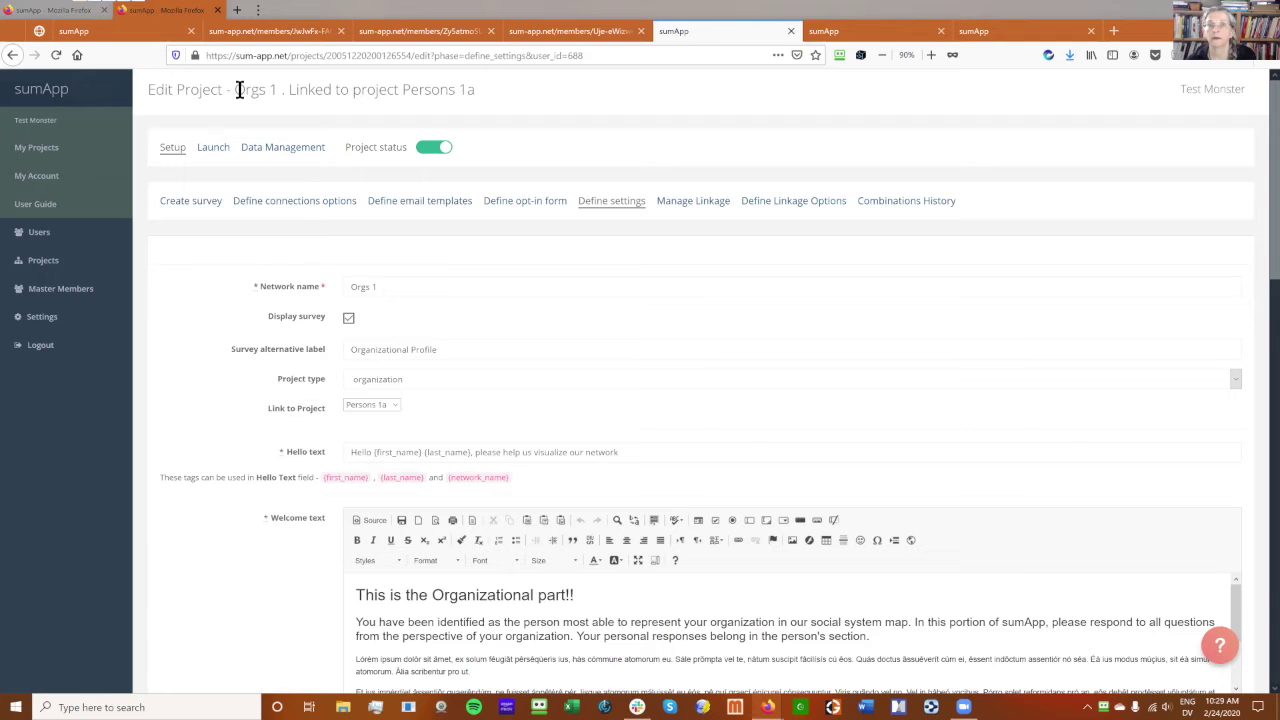
left_click_drag(229, 89, 500, 88)
left_click(289, 89)
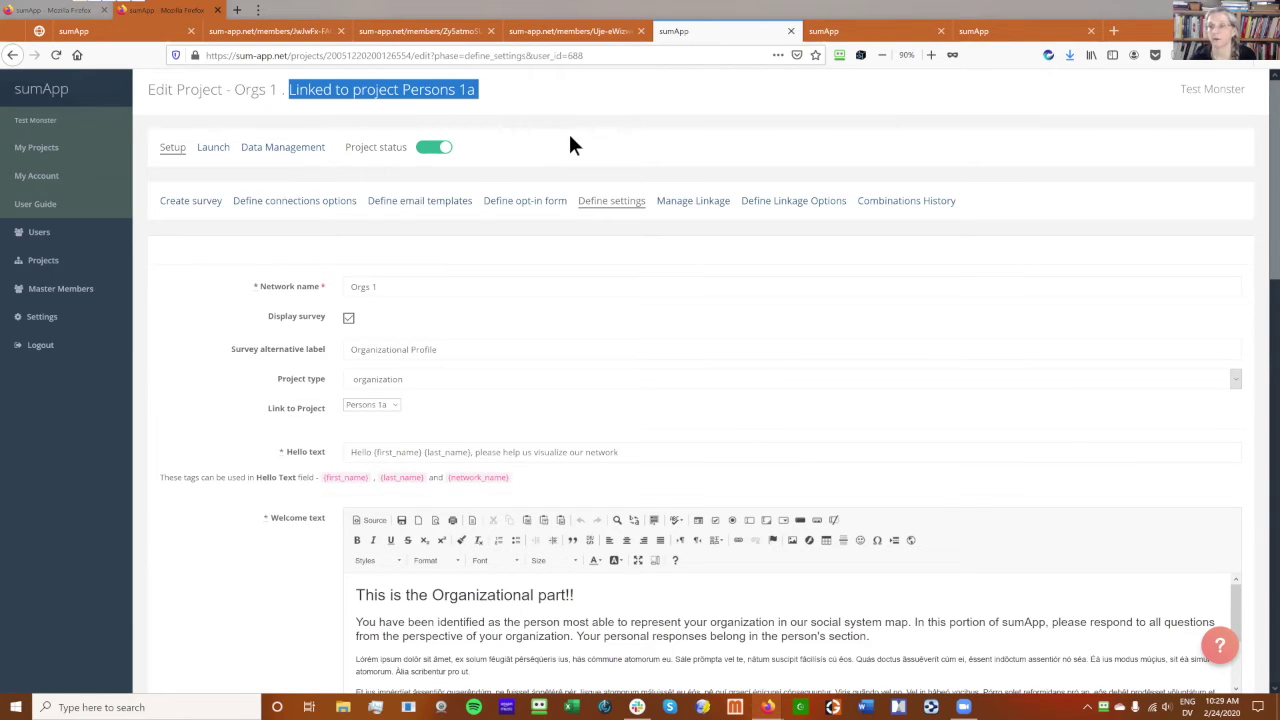
Check the Linkage column in the projects list and return to the Orgs 1 settings.
left_click(38, 31)
left_click(415, 470)
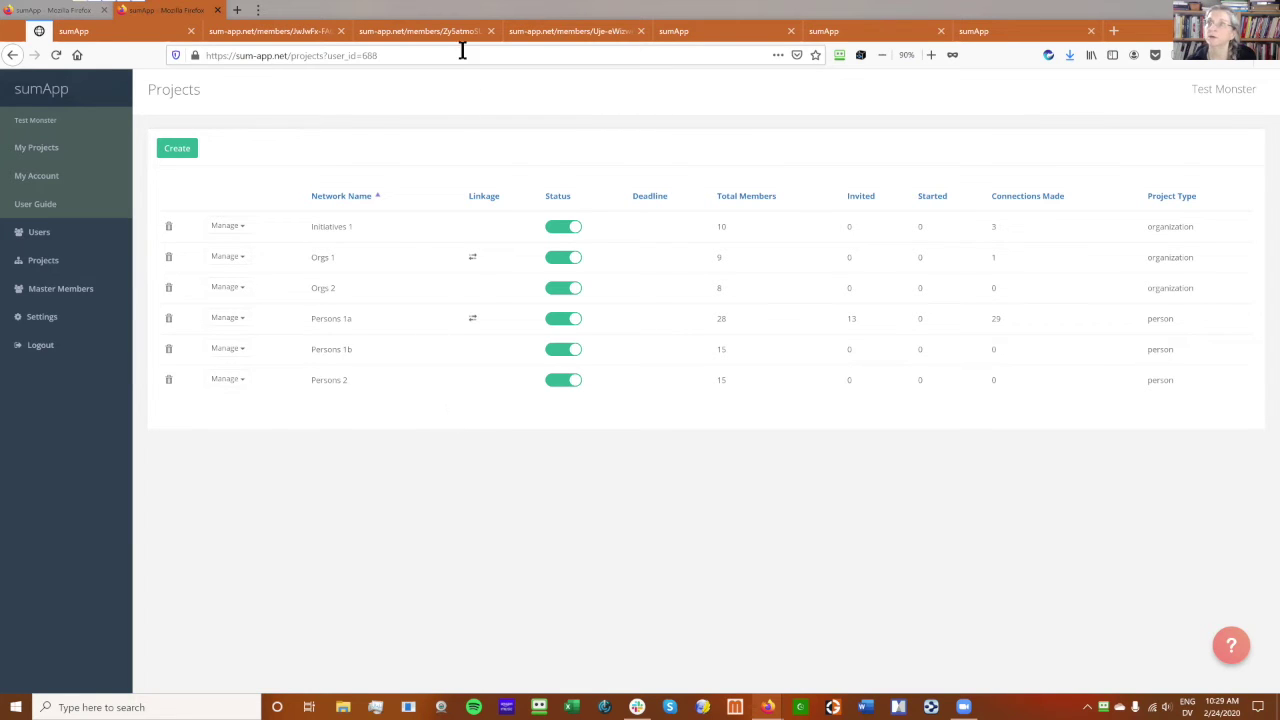
left_click(707, 30)
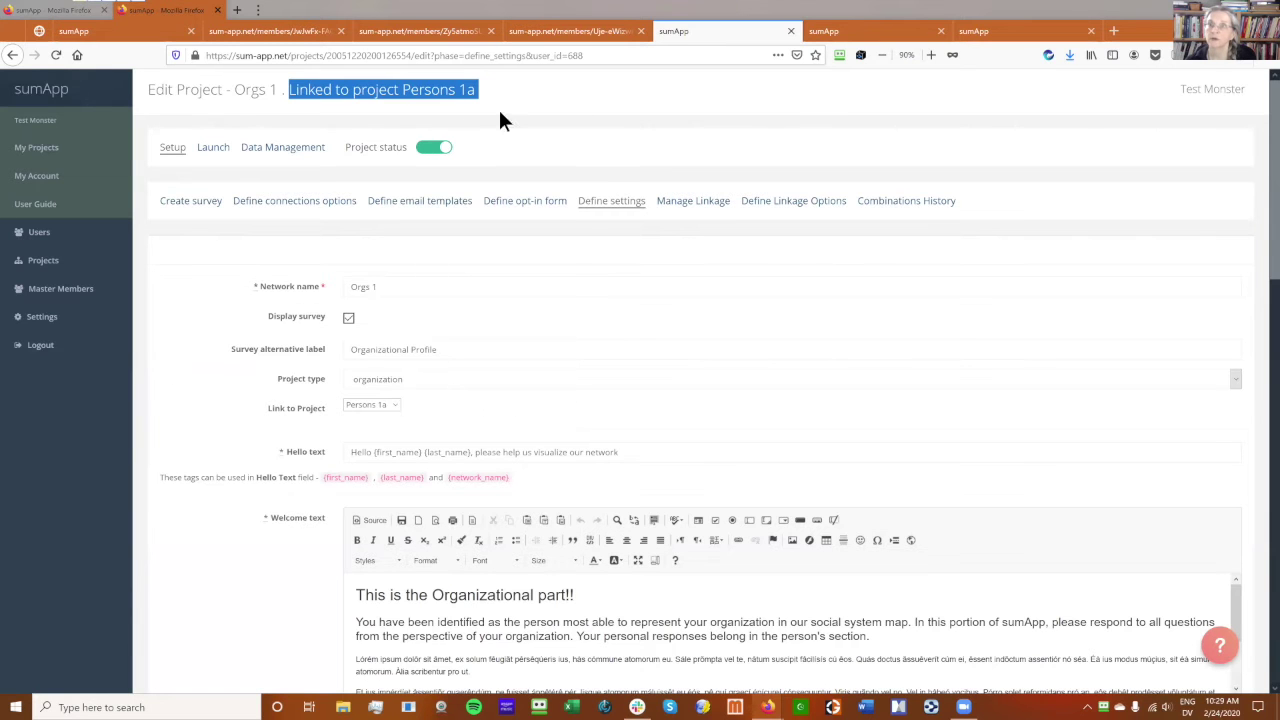
left_click(947, 137)
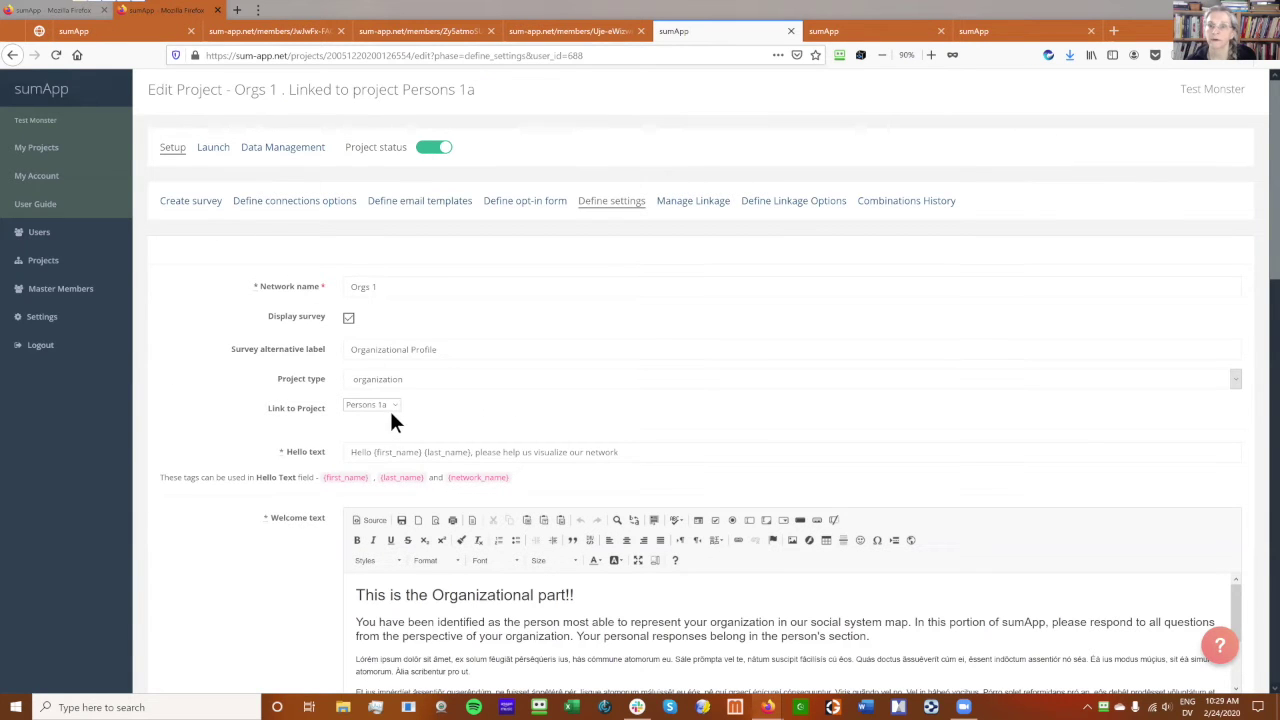
Link the Orgs 2 project to Persons 1b in its settings and save.
left_click(843, 31)
scroll(690, 265, "up", 5)
scroll(688, 277, "up", 10)
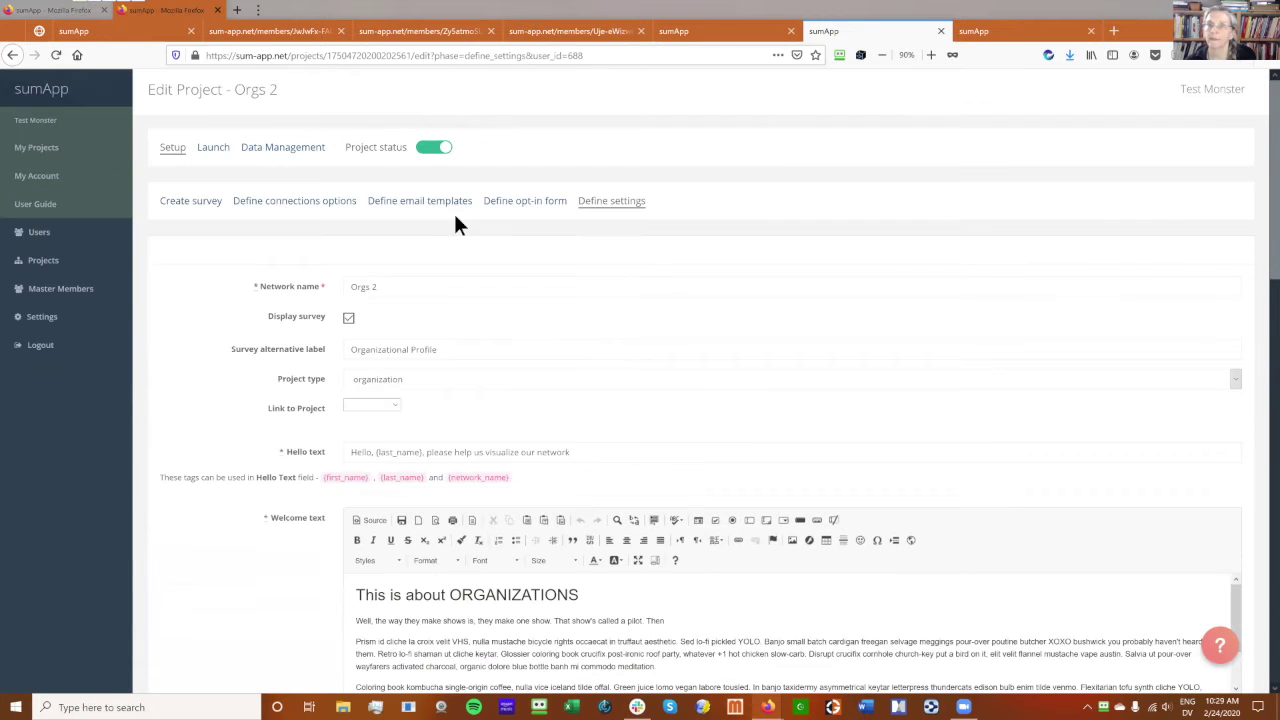
left_click(393, 407)
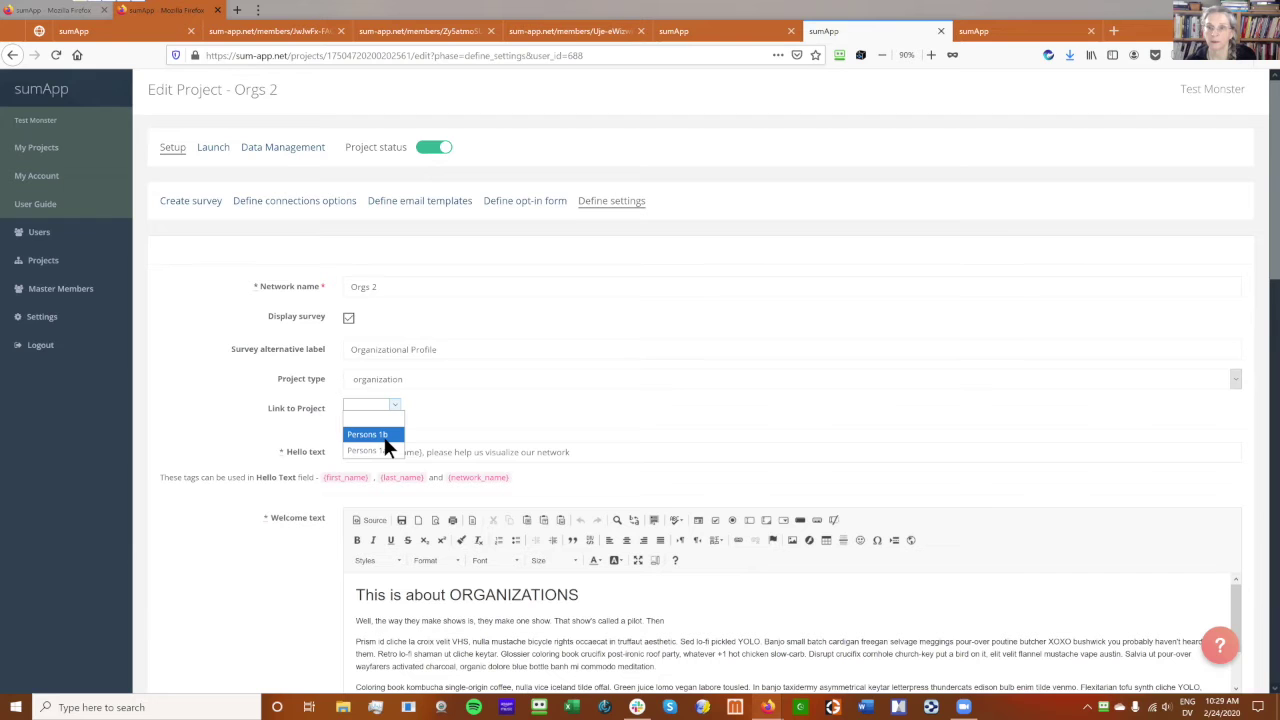
left_click(383, 434)
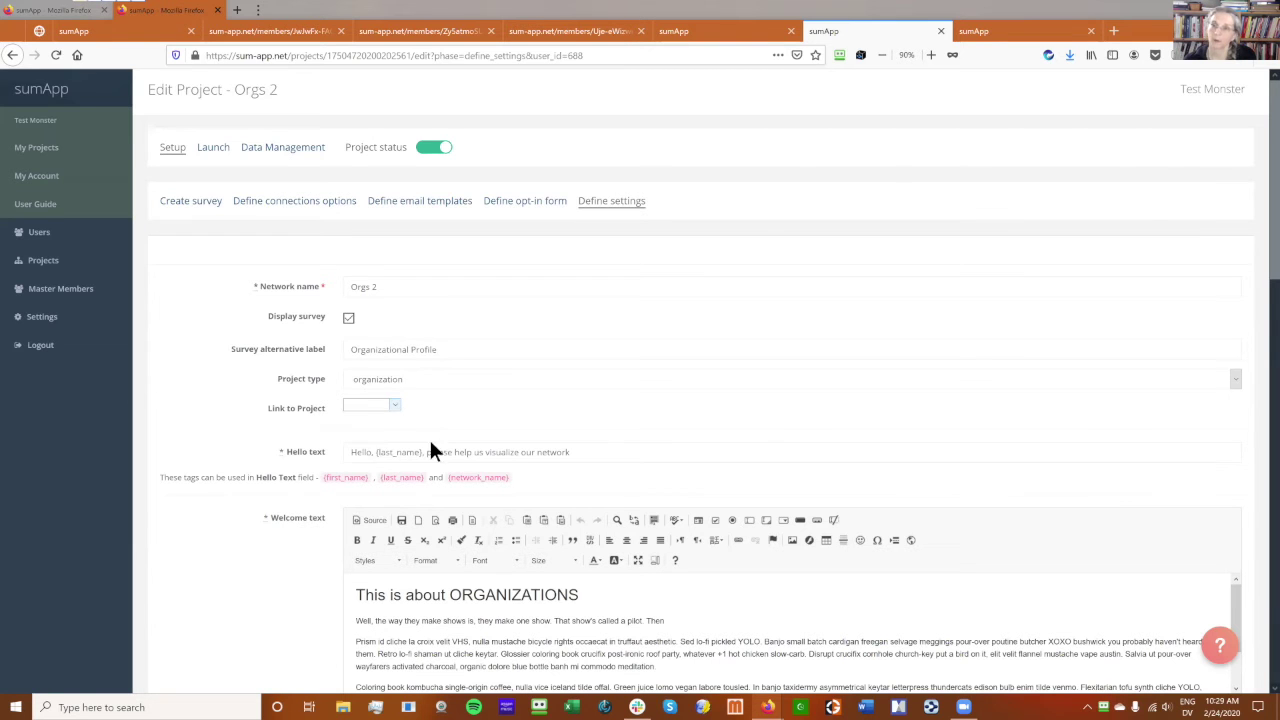
scroll(734, 400, "down", 20)
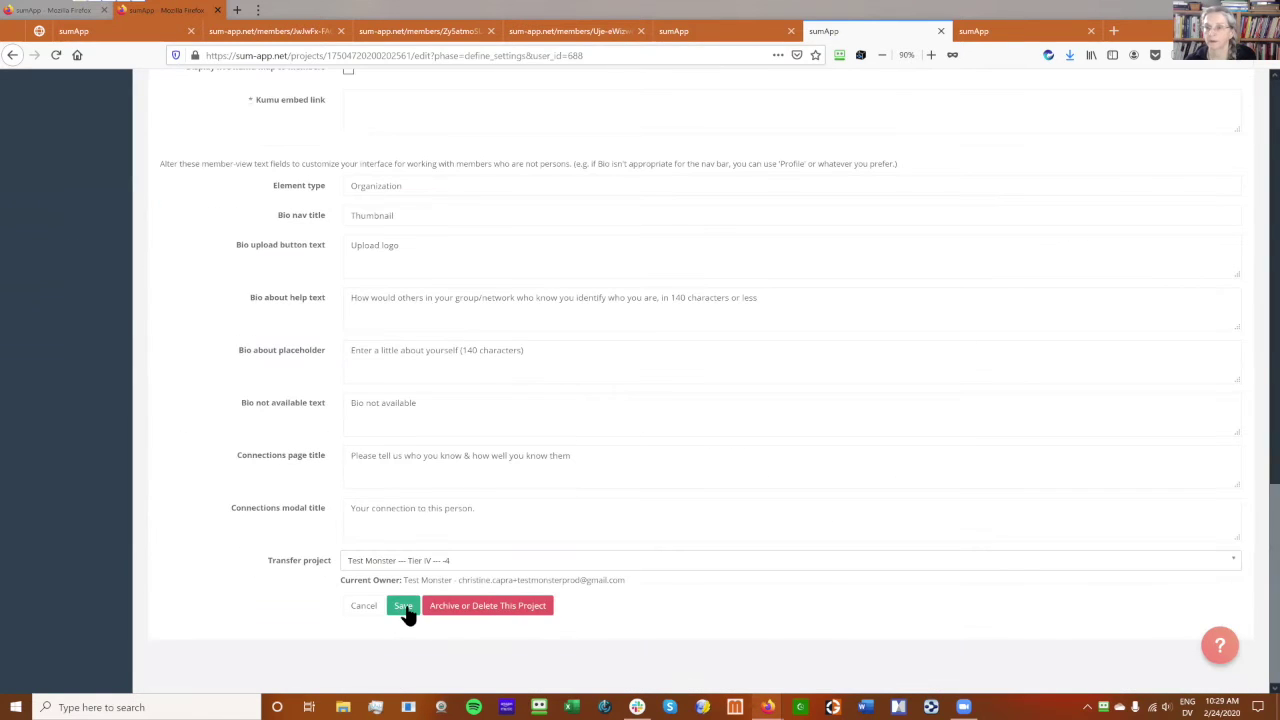
left_click(406, 607)
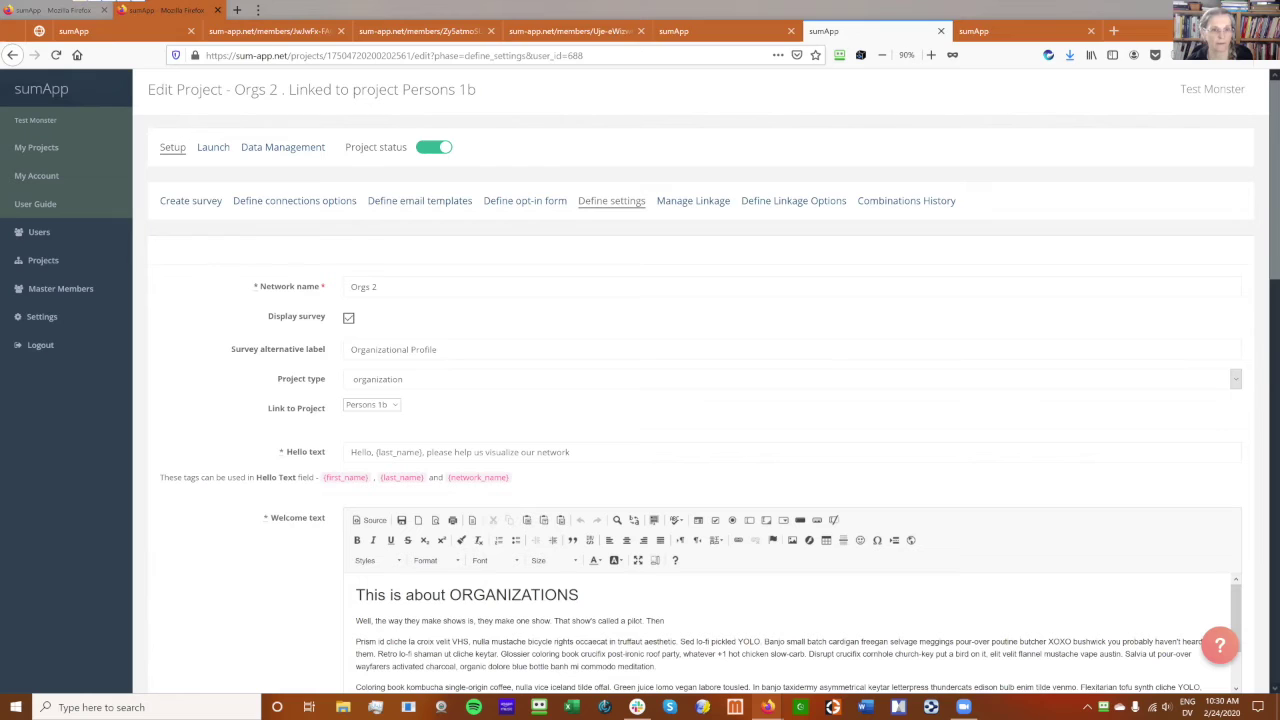
Reload the Initiatives 1 settings, link the project to Persons 2 and save.
left_click(833, 707)
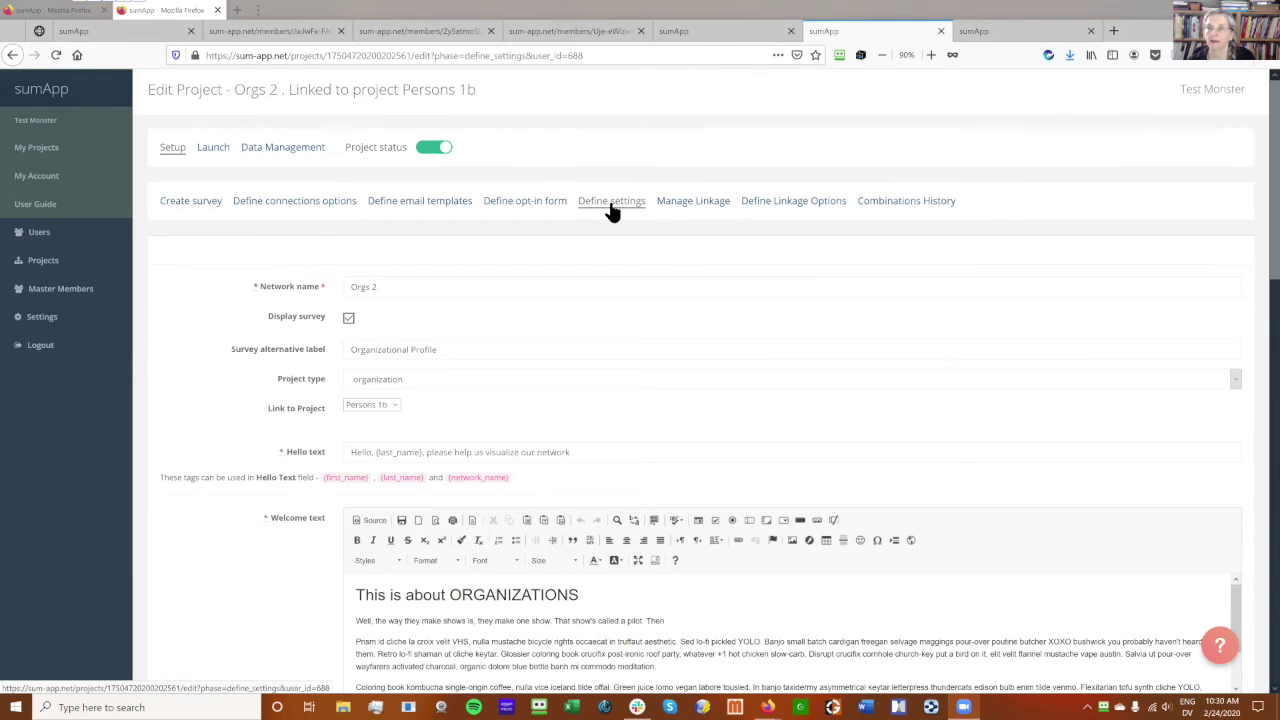
left_click(737, 31)
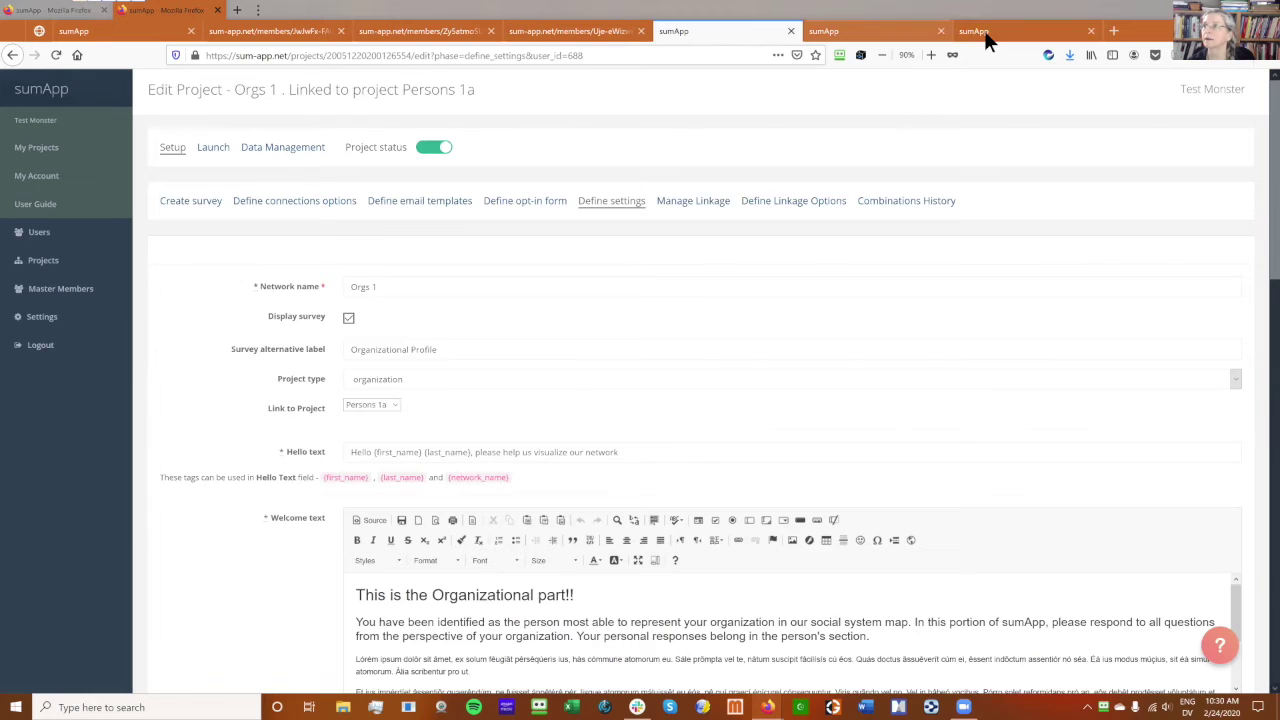
left_click(984, 30)
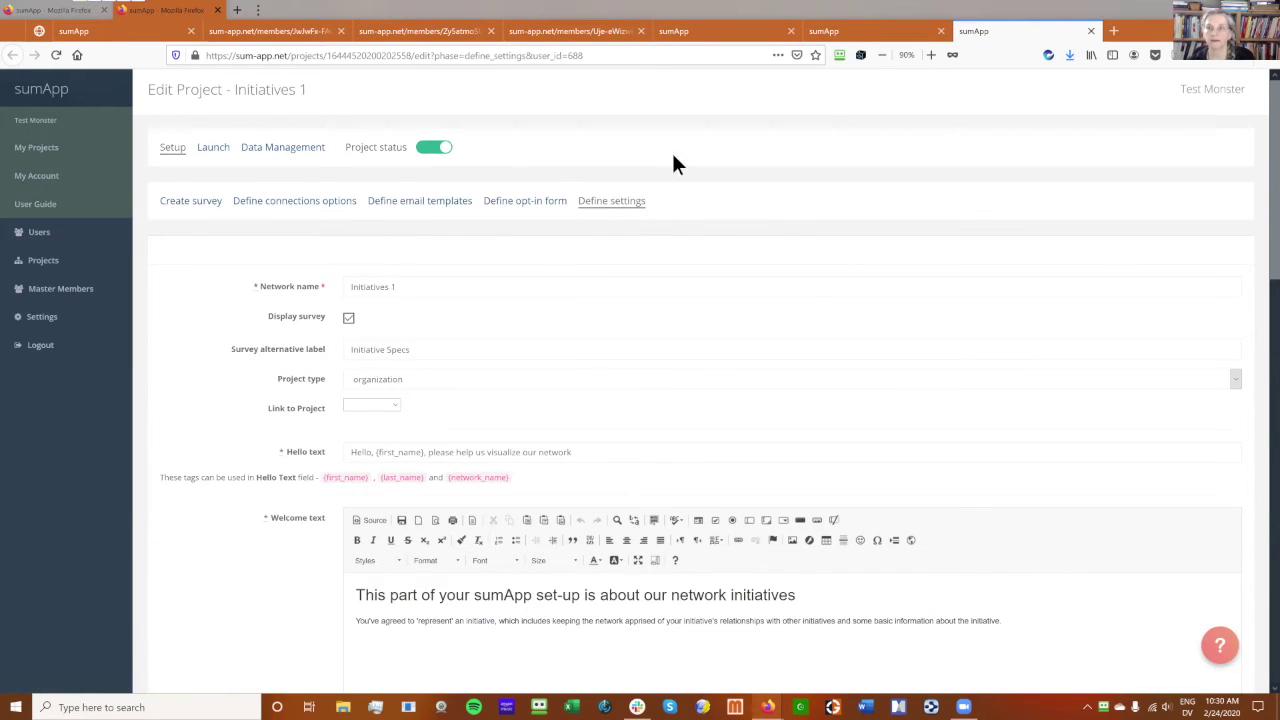
left_click(172, 152)
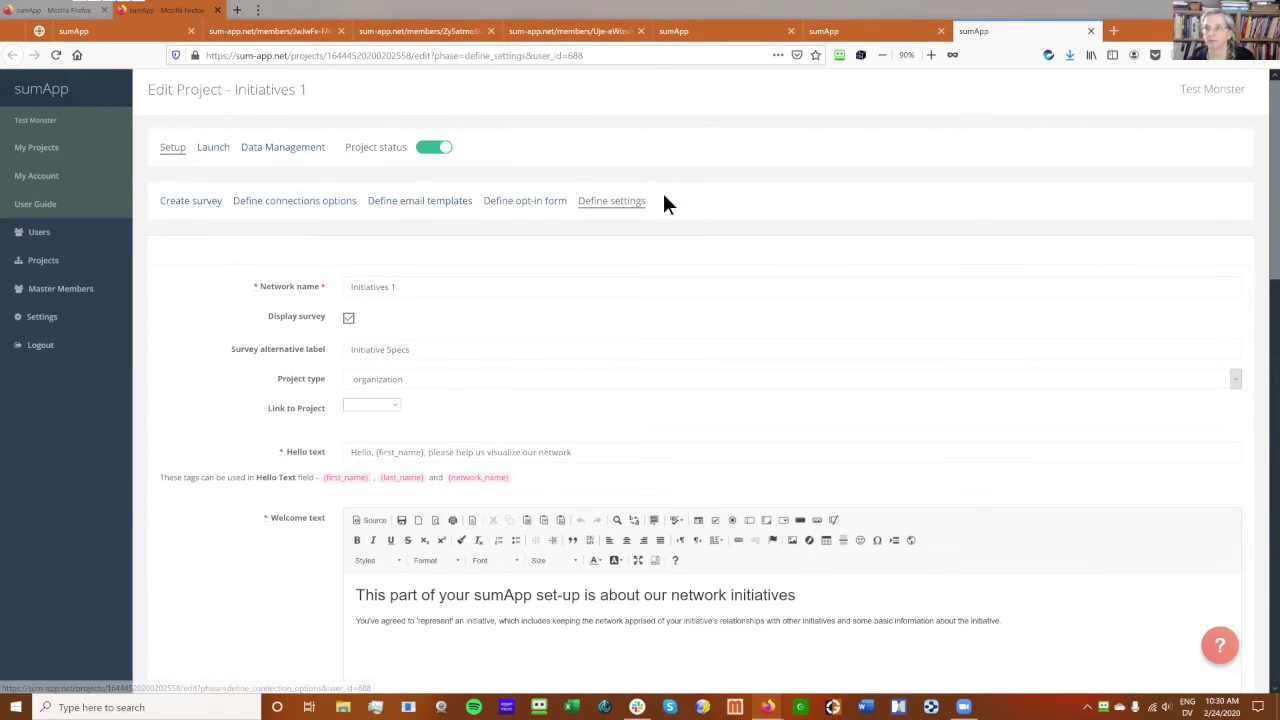
left_click(392, 403)
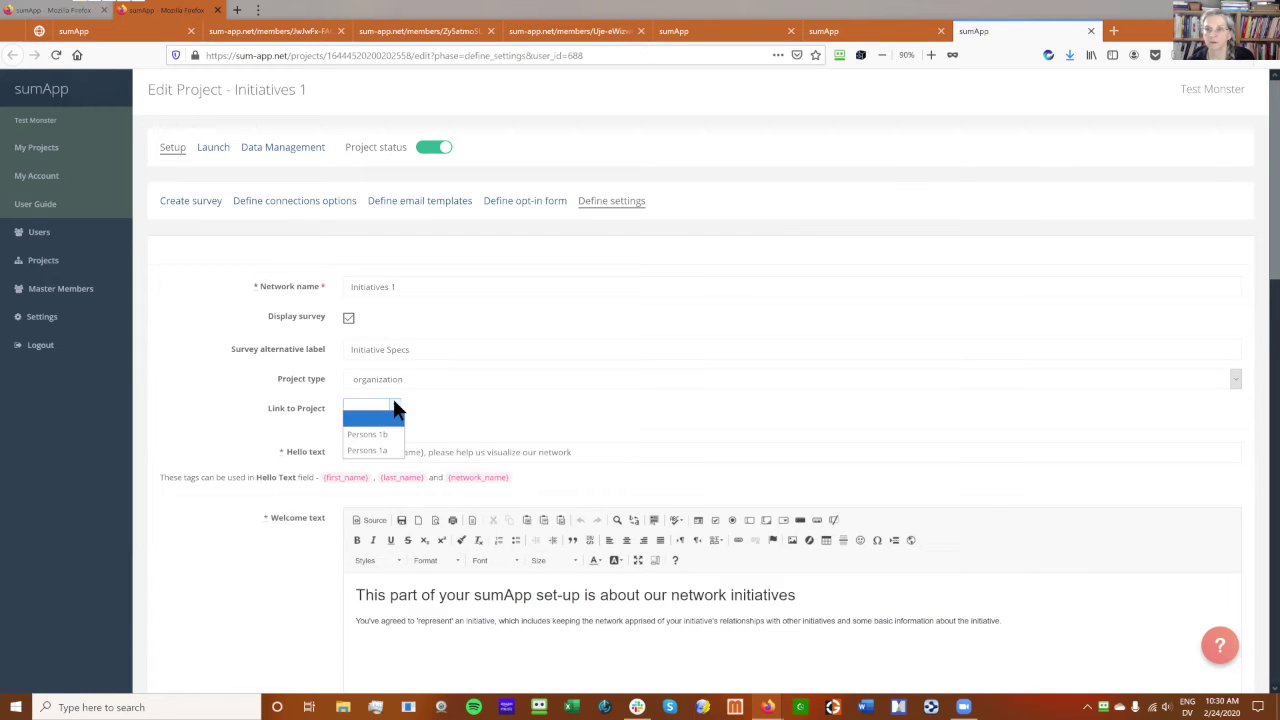
left_click(56, 55)
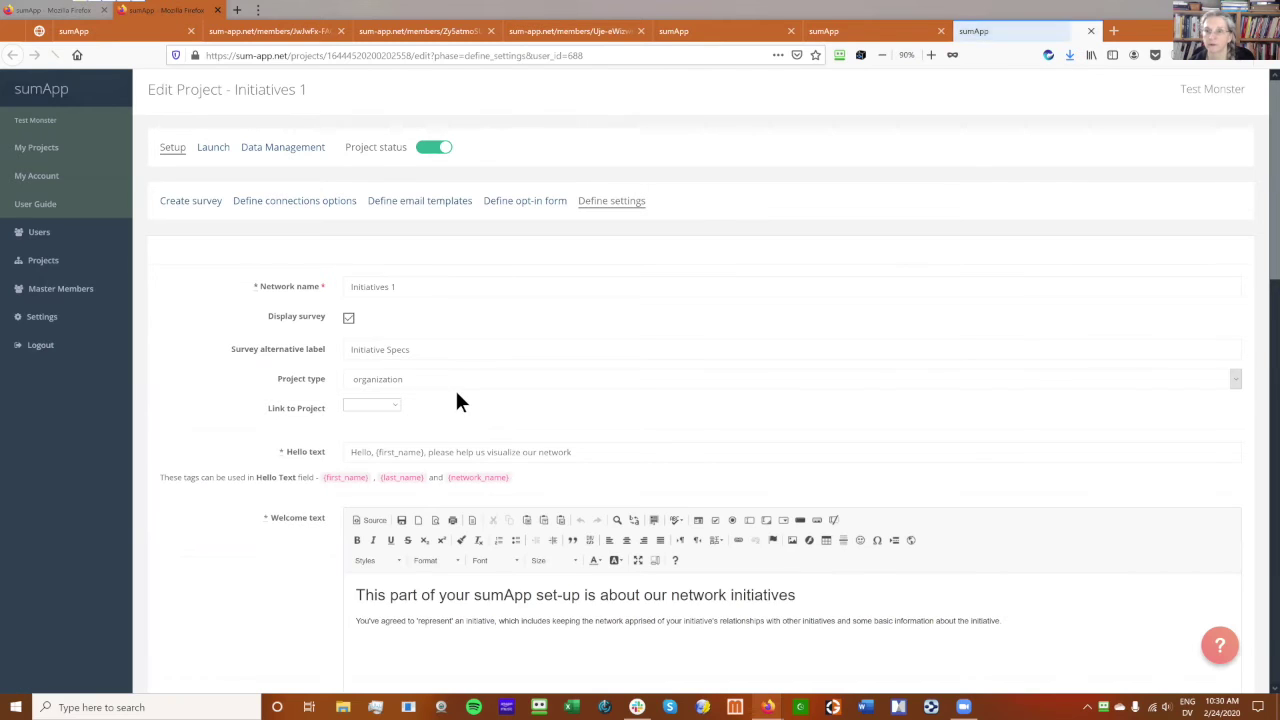
left_click(395, 408)
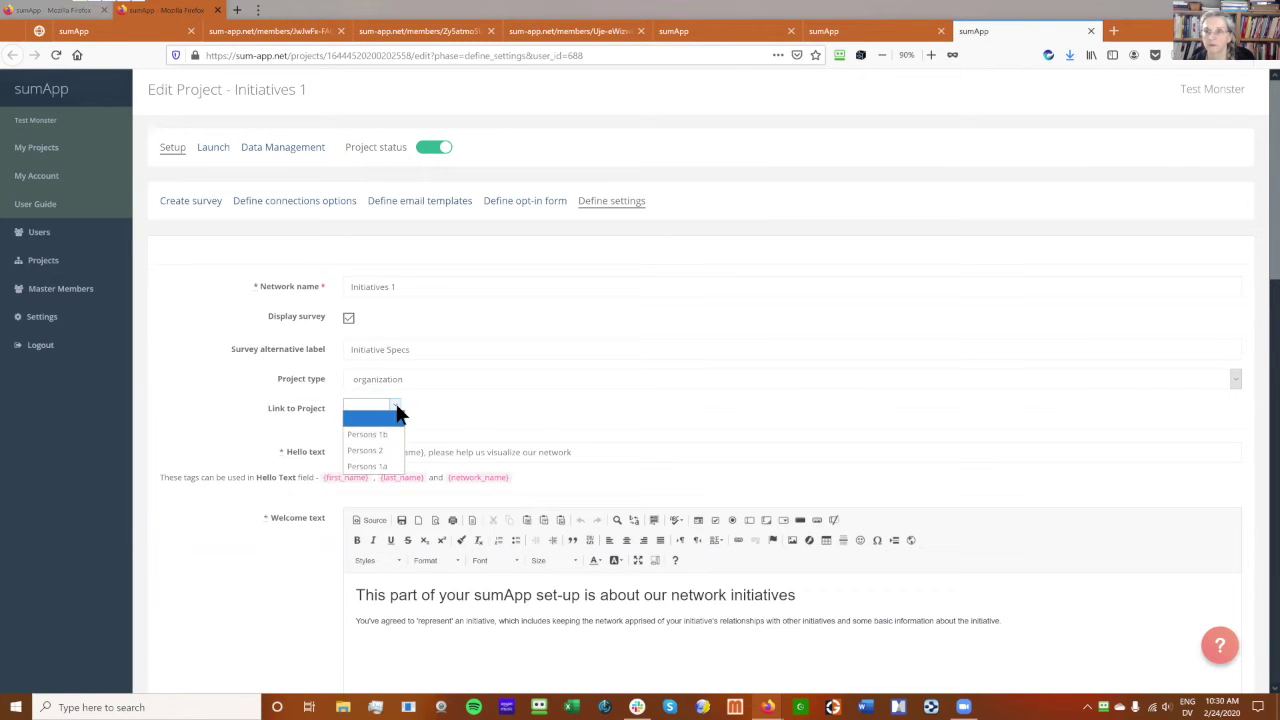
left_click(376, 452)
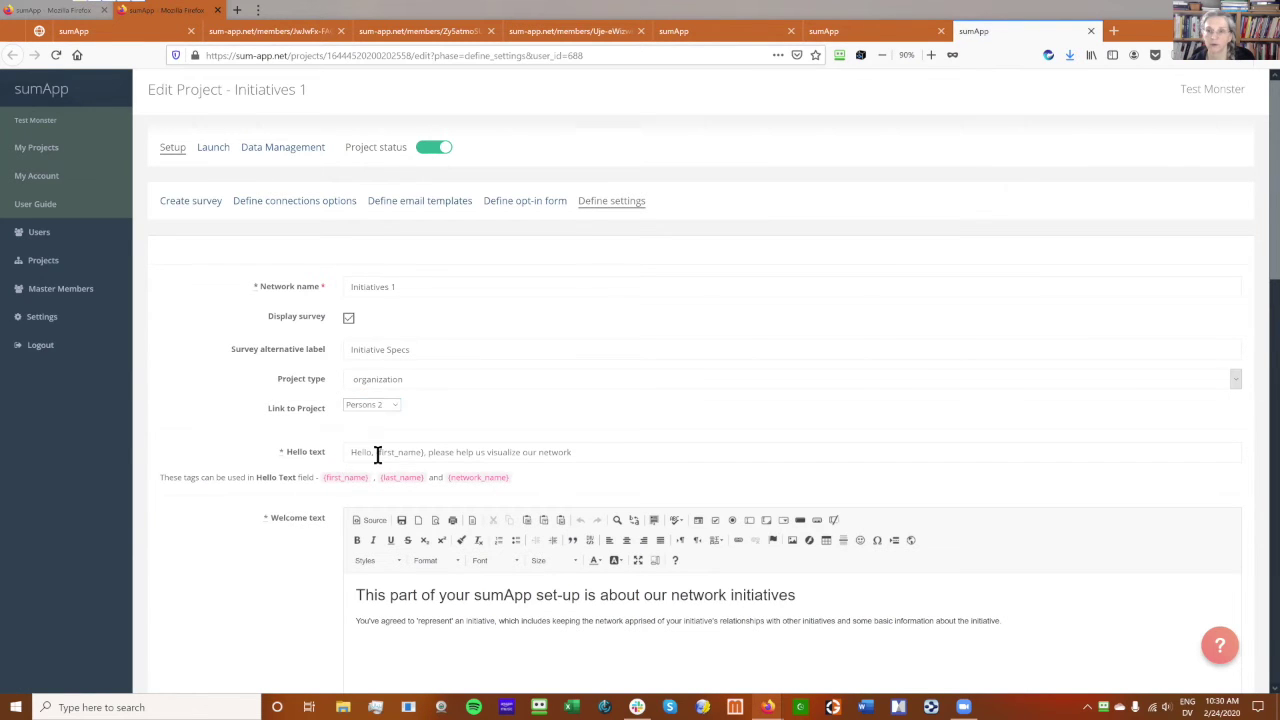
scroll(307, 562, "down", 15)
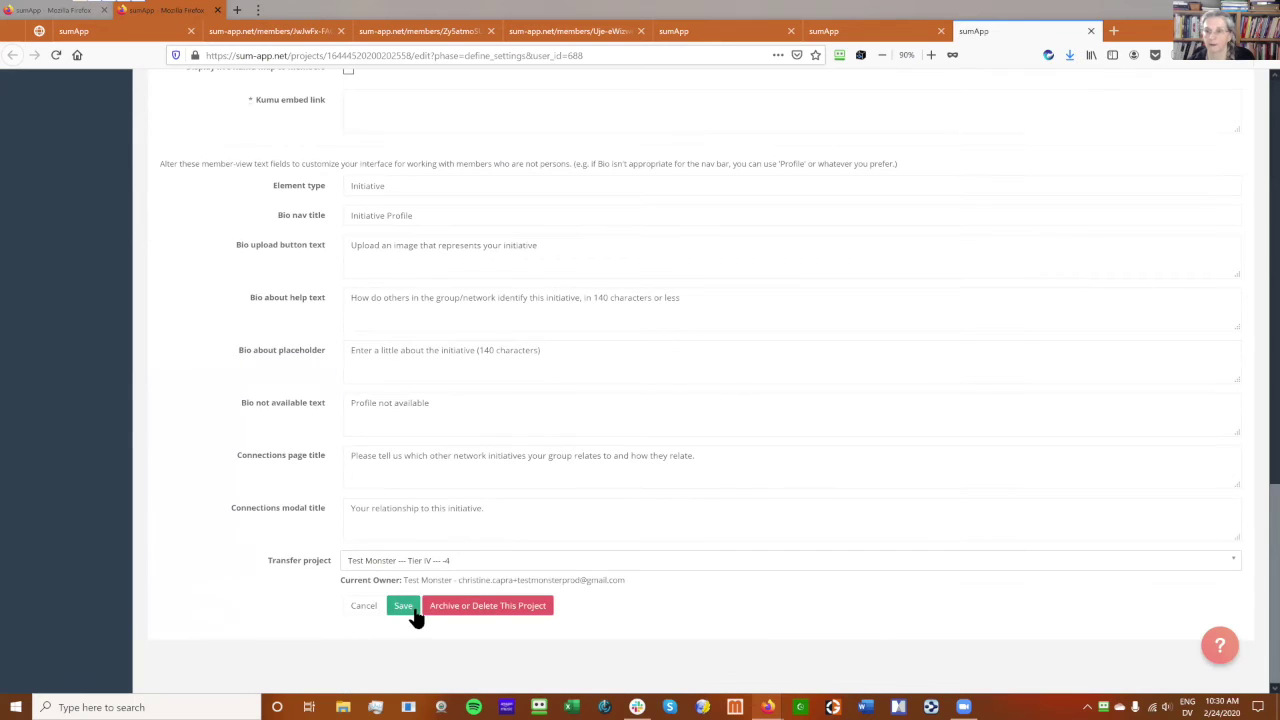
left_click(414, 614)
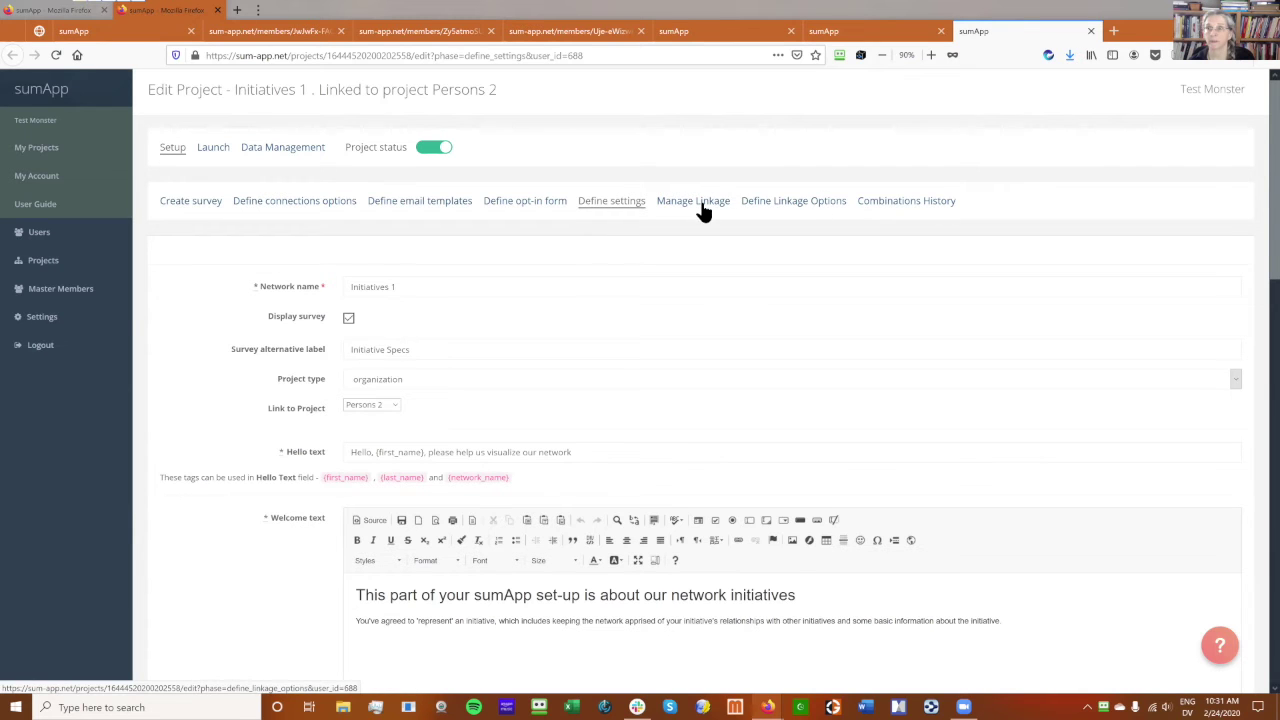
Refresh the projects list to check the Linkage column and open the Manage Linkage page of Initiatives 1.
left_click(37, 34)
left_click(55, 56)
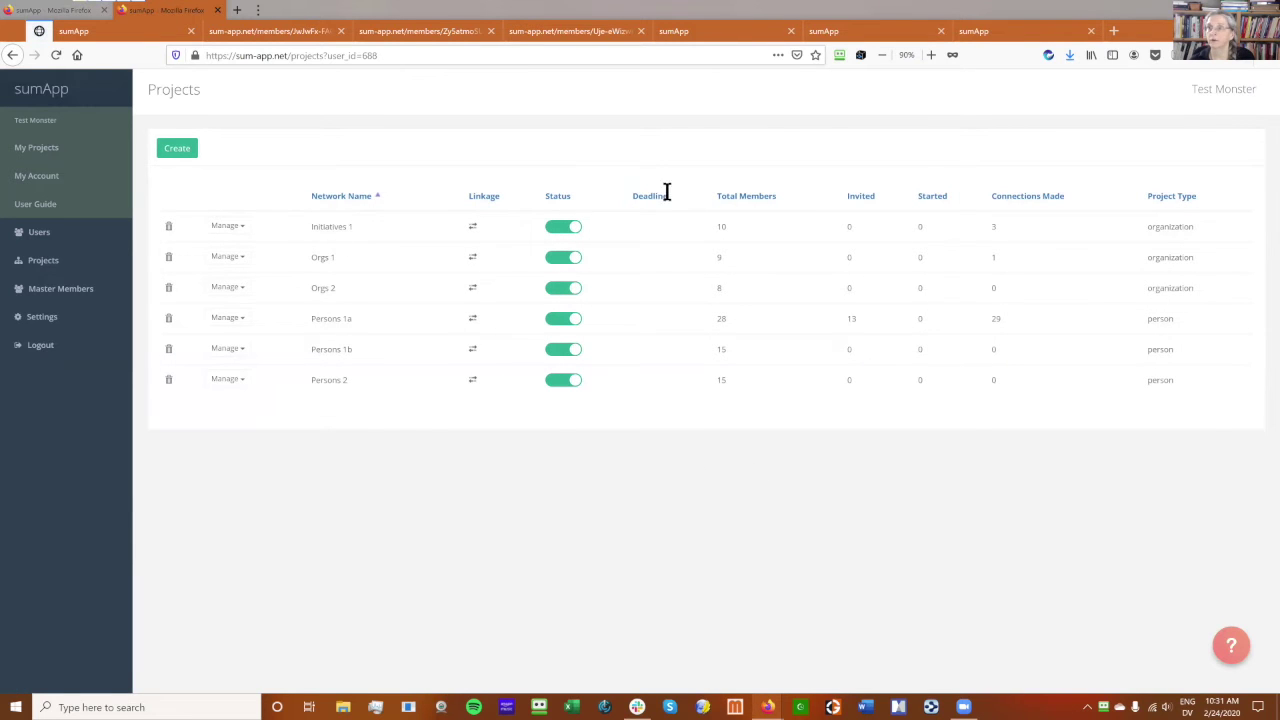
left_click(976, 31)
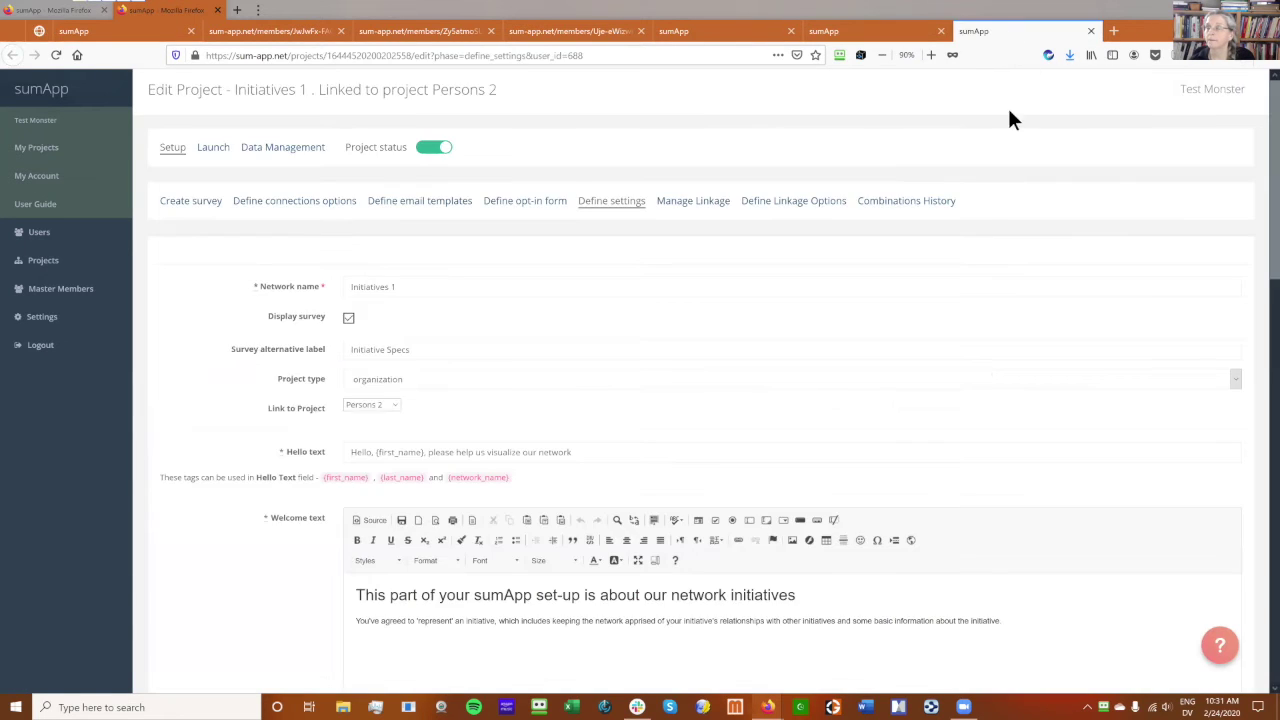
left_click(693, 208)
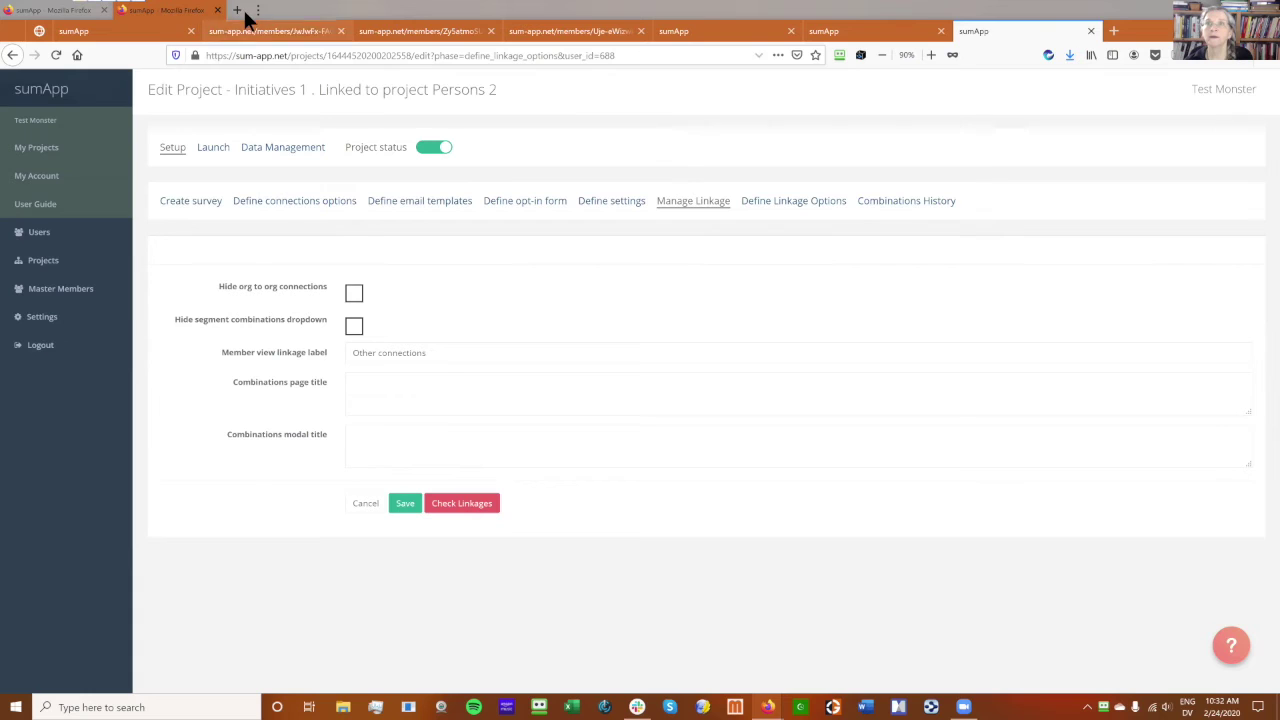
Review the Thumbnail page of the Orgs 2 member view and open its Organizational Profile page.
left_click(324, 140)
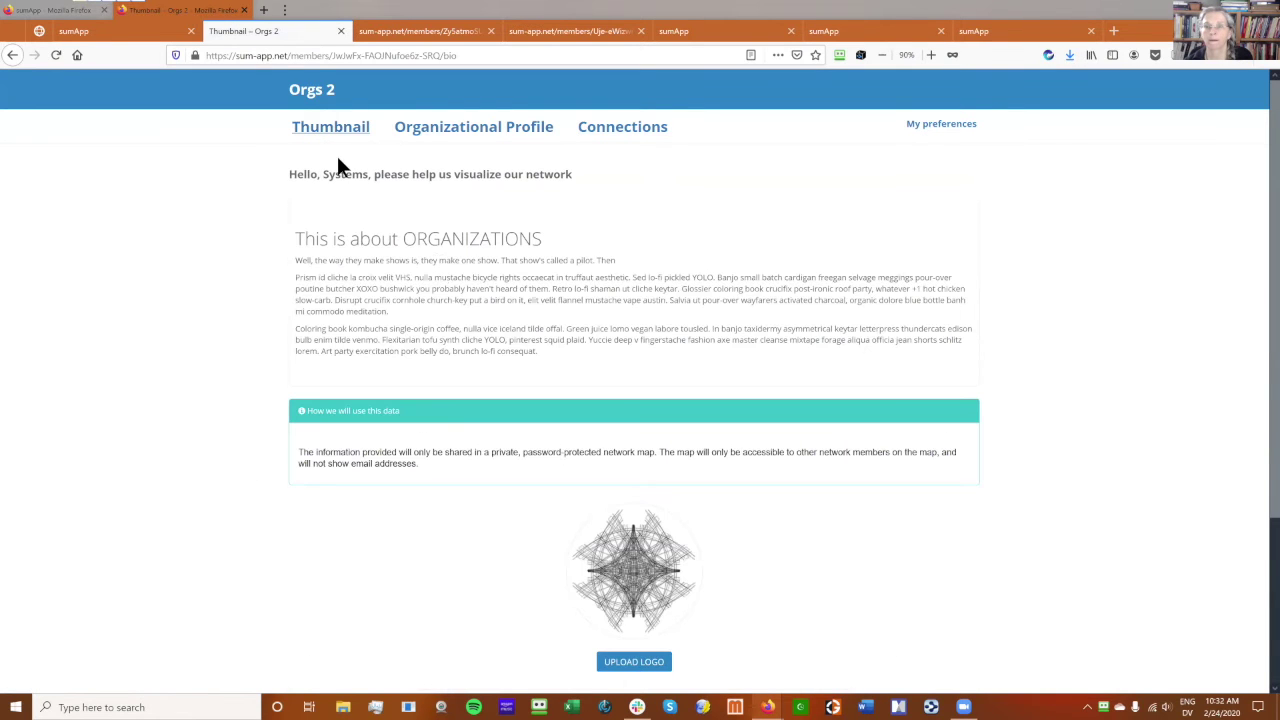
scroll(626, 266, "down", 3)
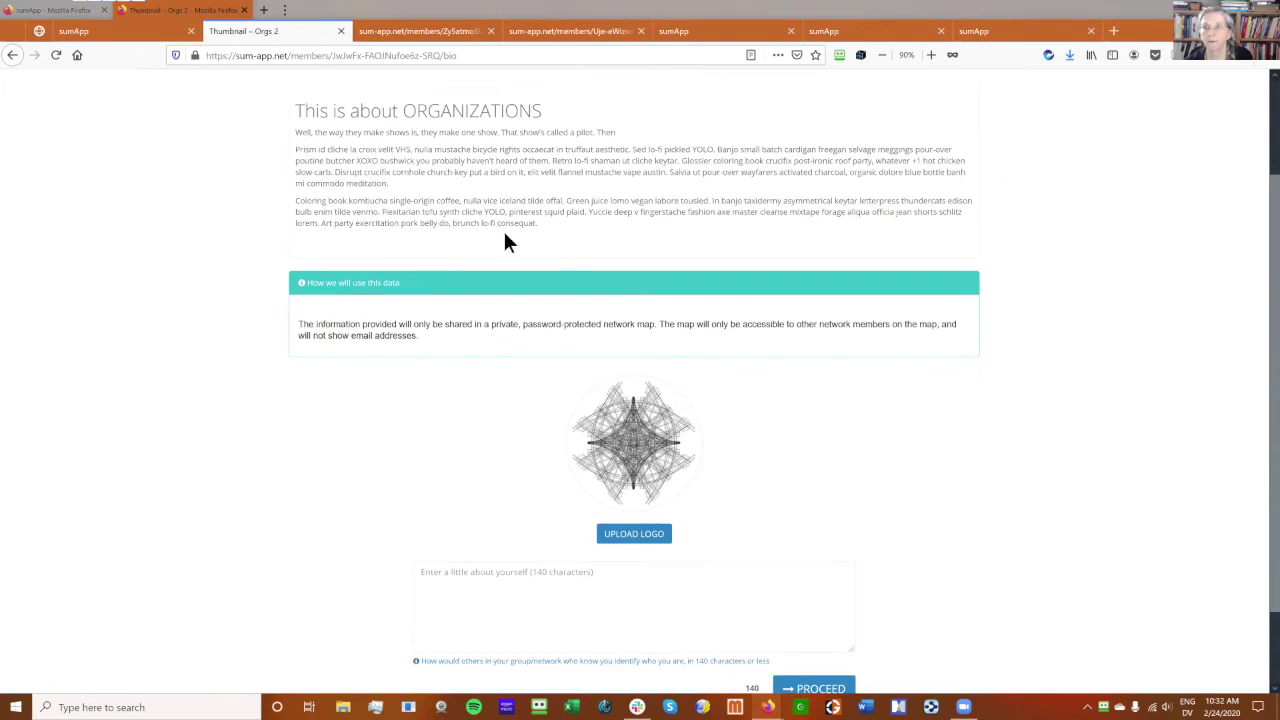
key("ctrl+a")
scroll(385, 385, "down", 1)
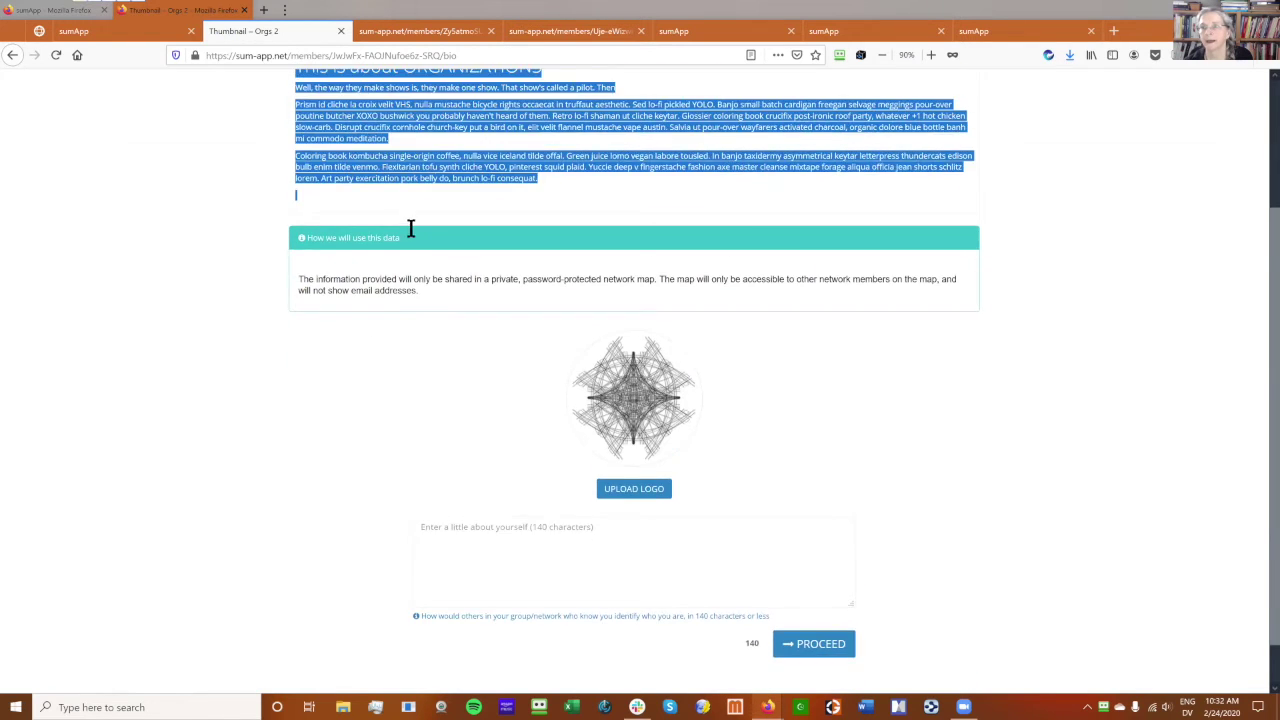
scroll(409, 229, "up", 4)
left_click(491, 134)
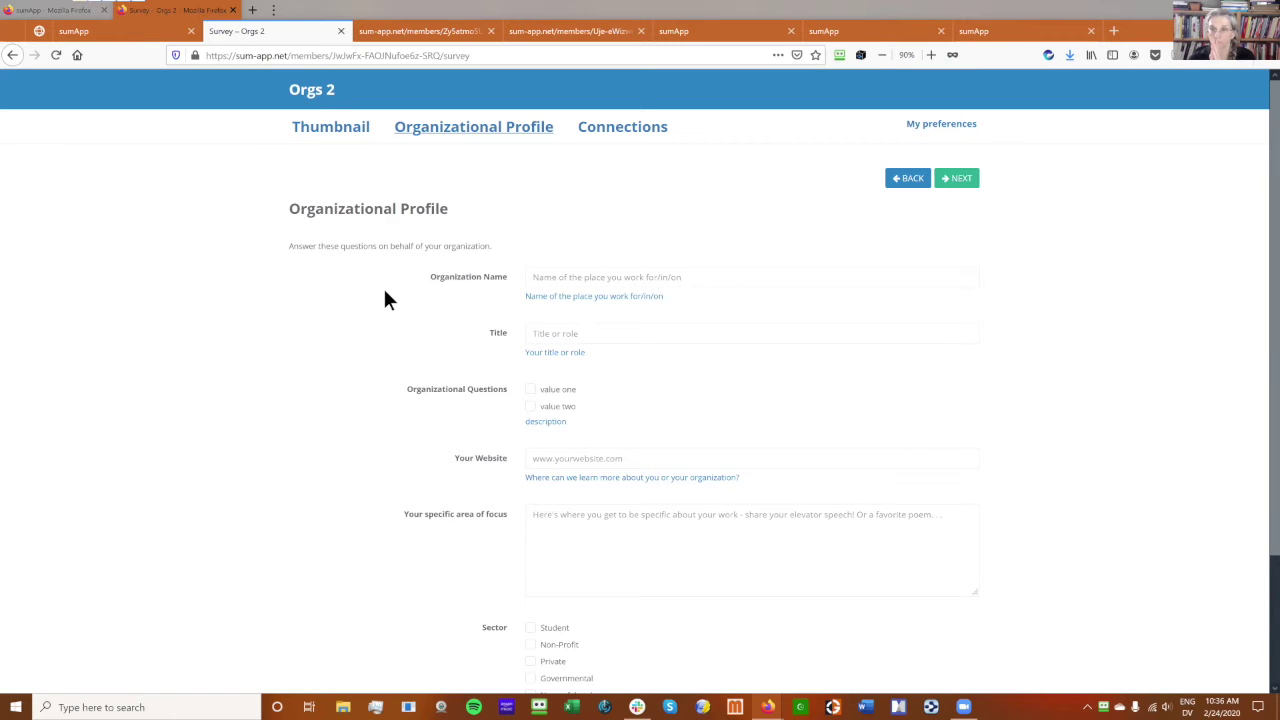
Set the member view linkage label of Initiatives 1 to "Other connections**" and save.
left_click(716, 31)
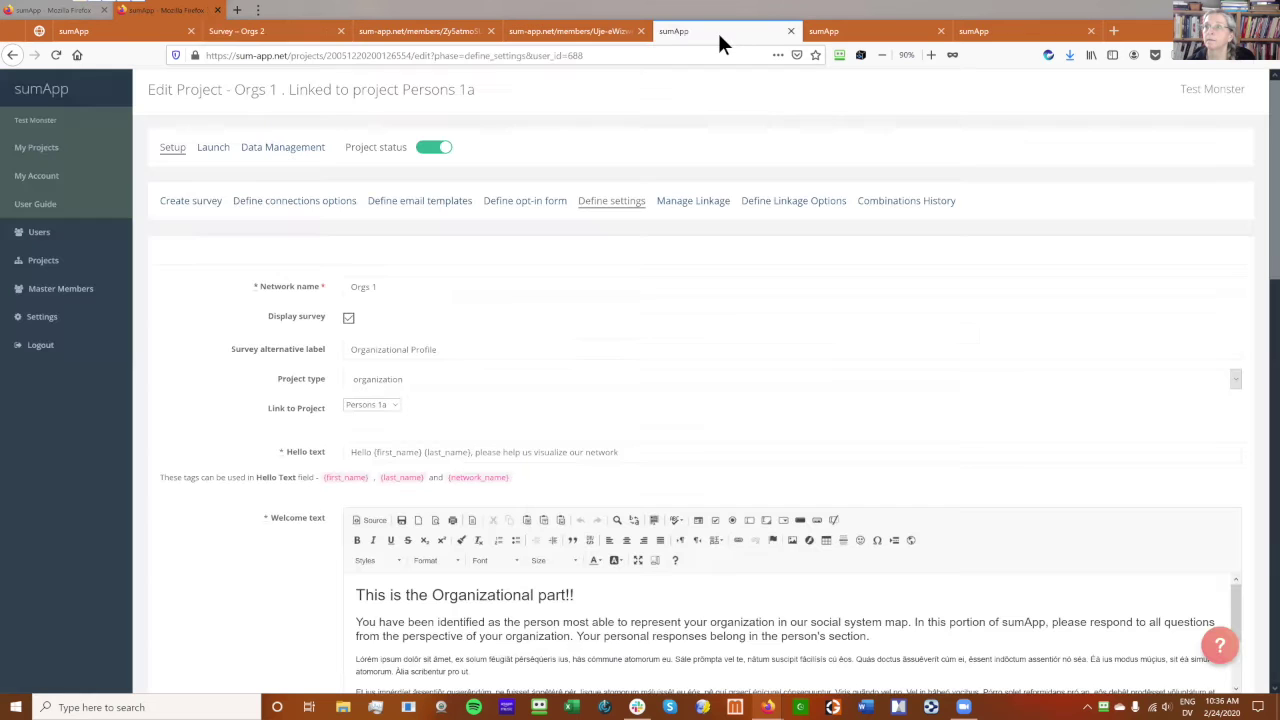
left_click(868, 29)
left_click(979, 31)
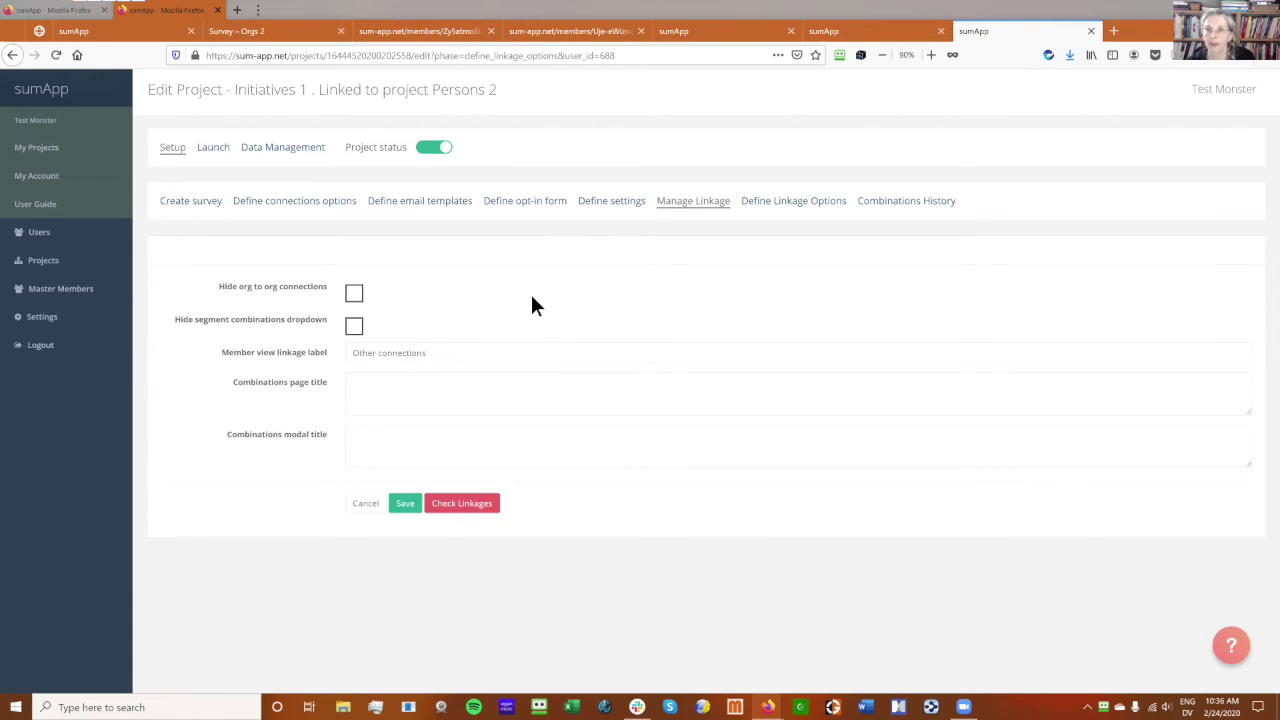
left_click(511, 358)
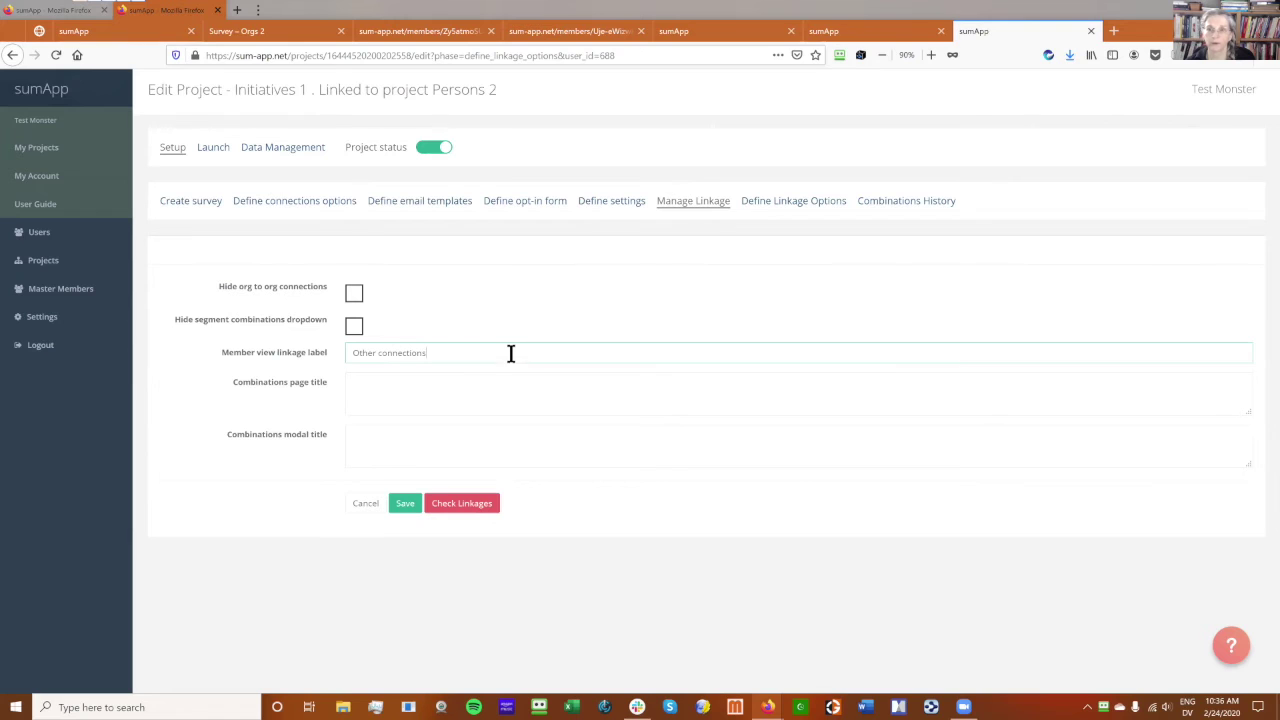
triple_click(347, 358)
left_click(443, 358)
type("**")
left_click(398, 508)
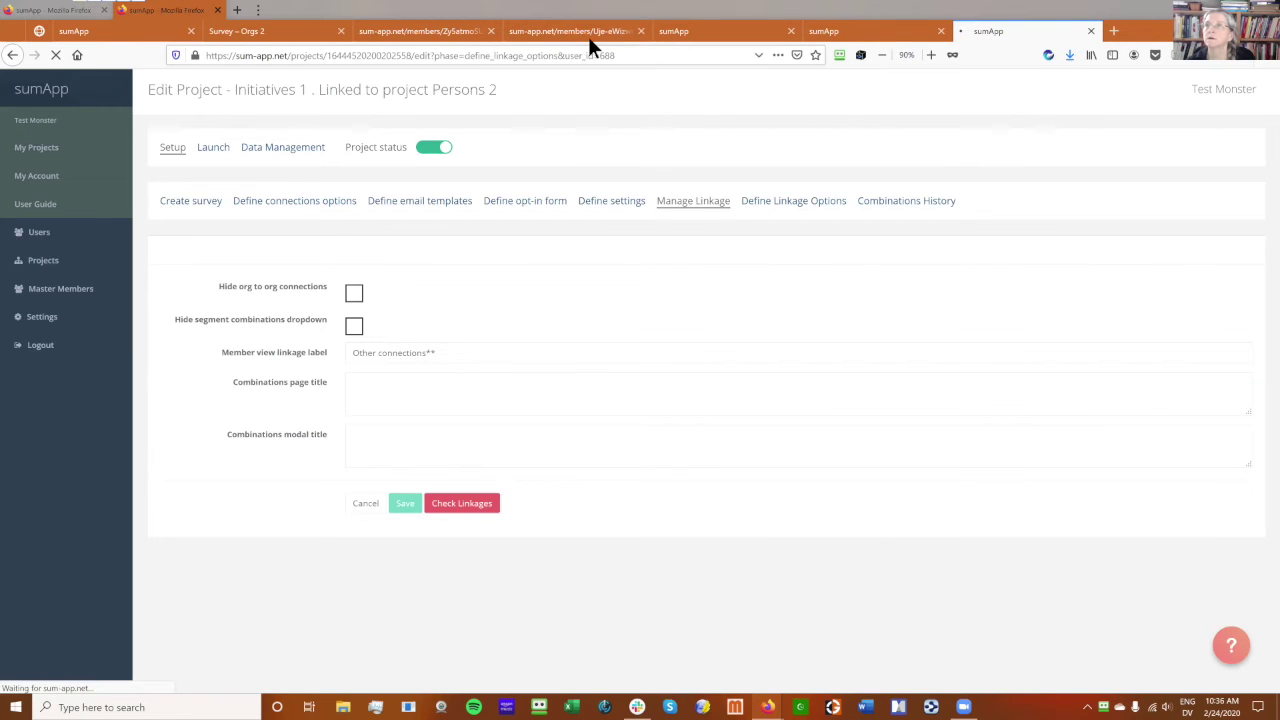
Look for the new linkage label in the Initiatives 1 member view and reload the page.
left_click(588, 33)
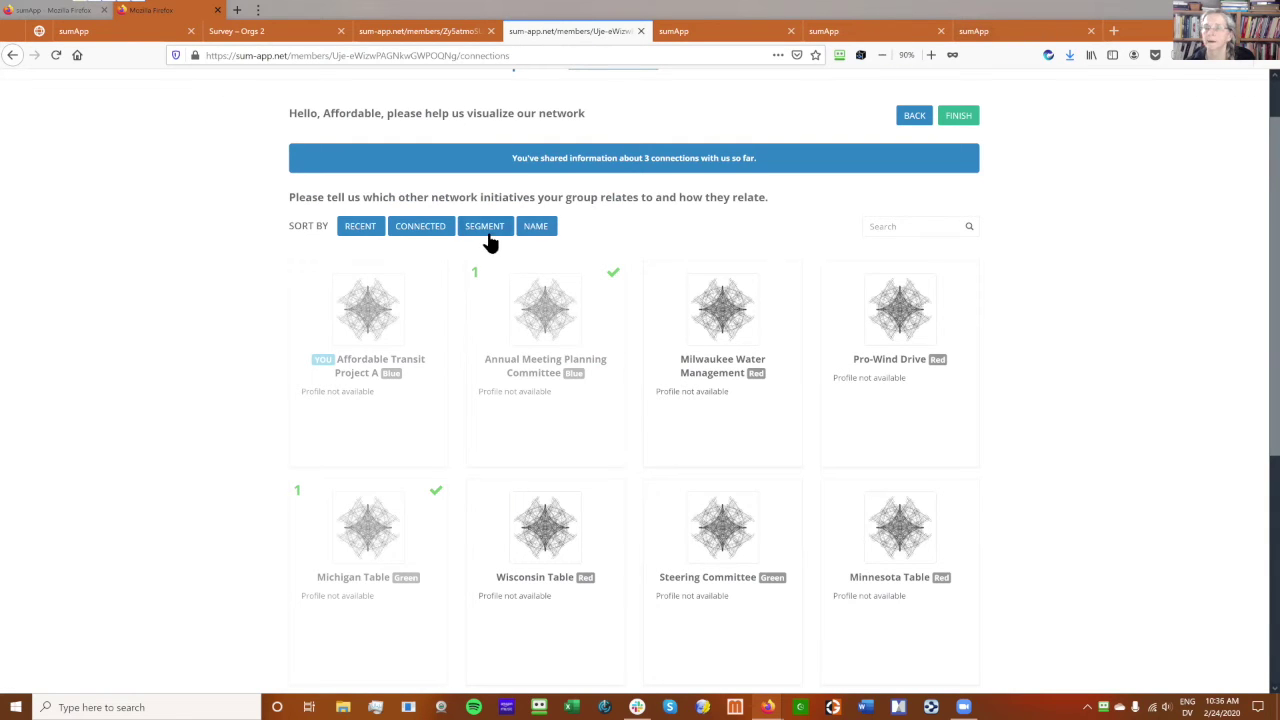
scroll(490, 244, "up", 1)
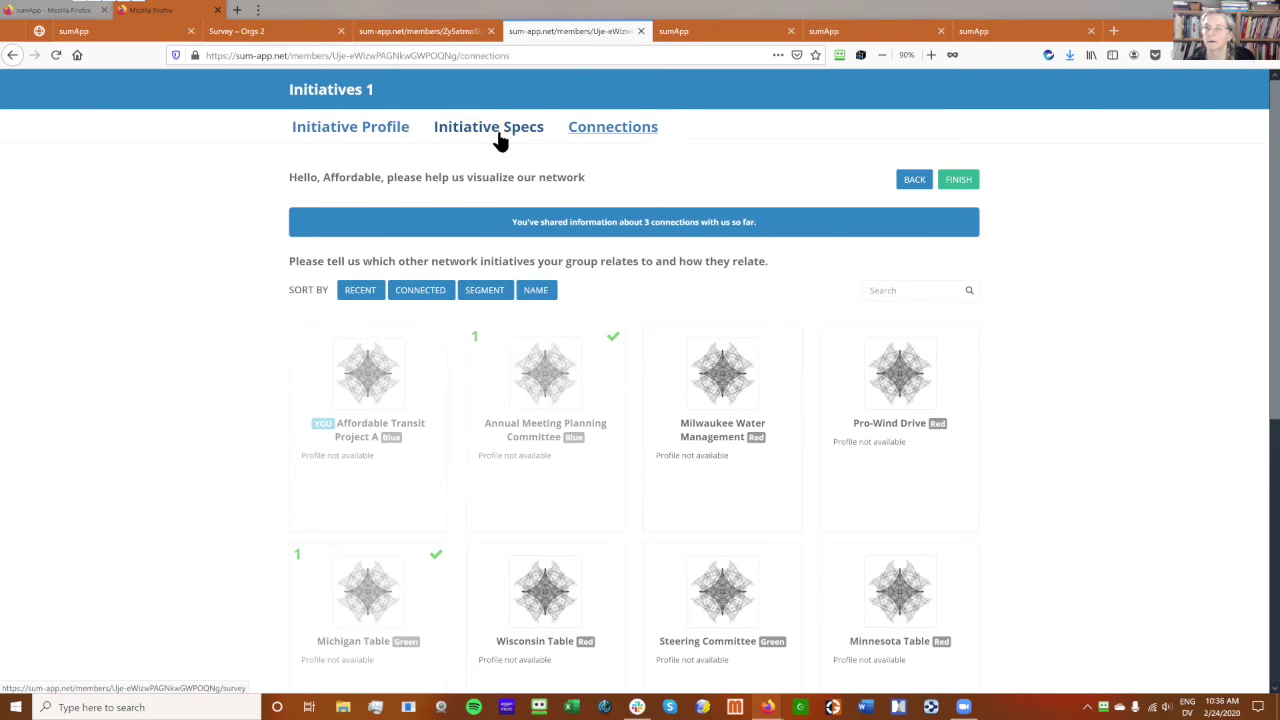
left_click(978, 30)
left_click(428, 390)
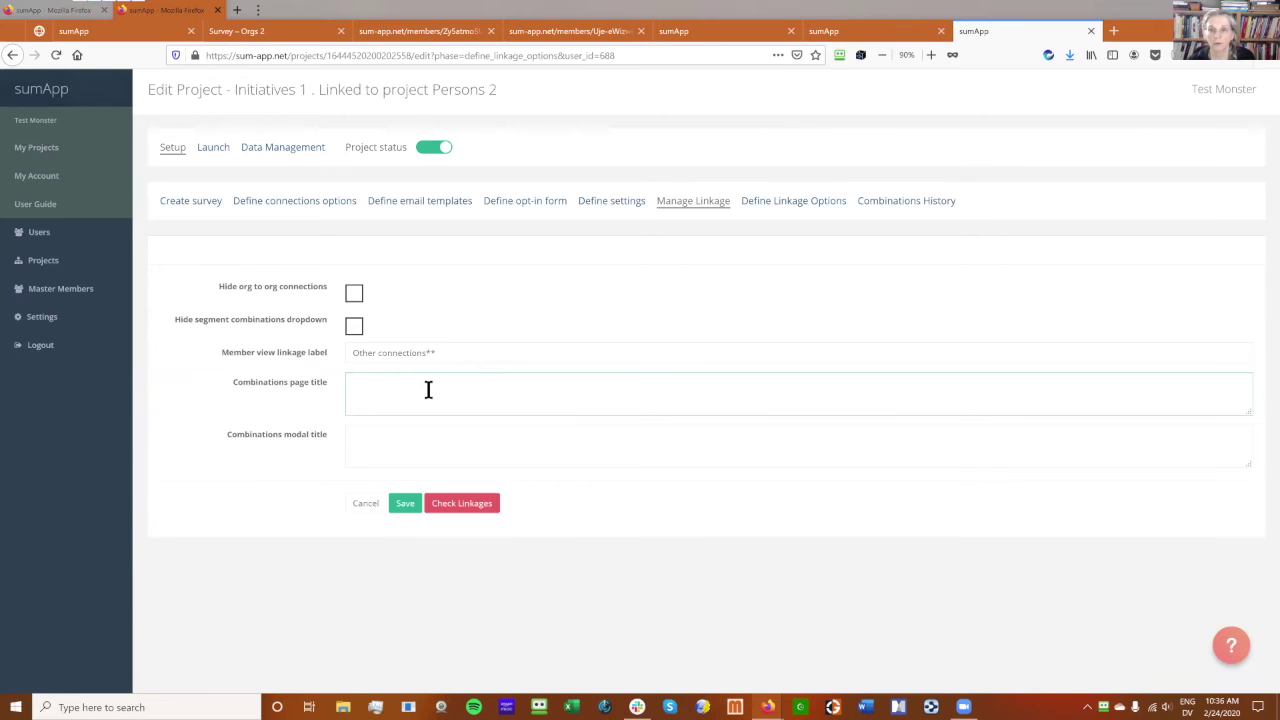
left_click(548, 32)
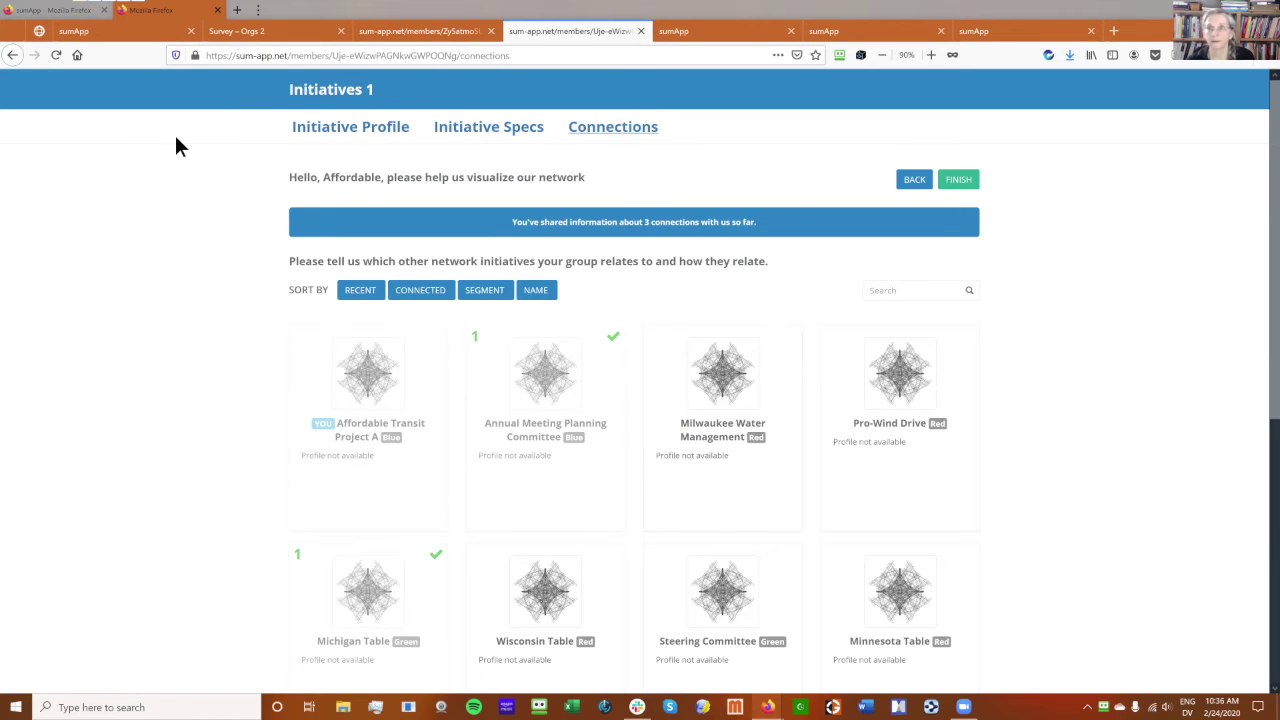
left_click(56, 55)
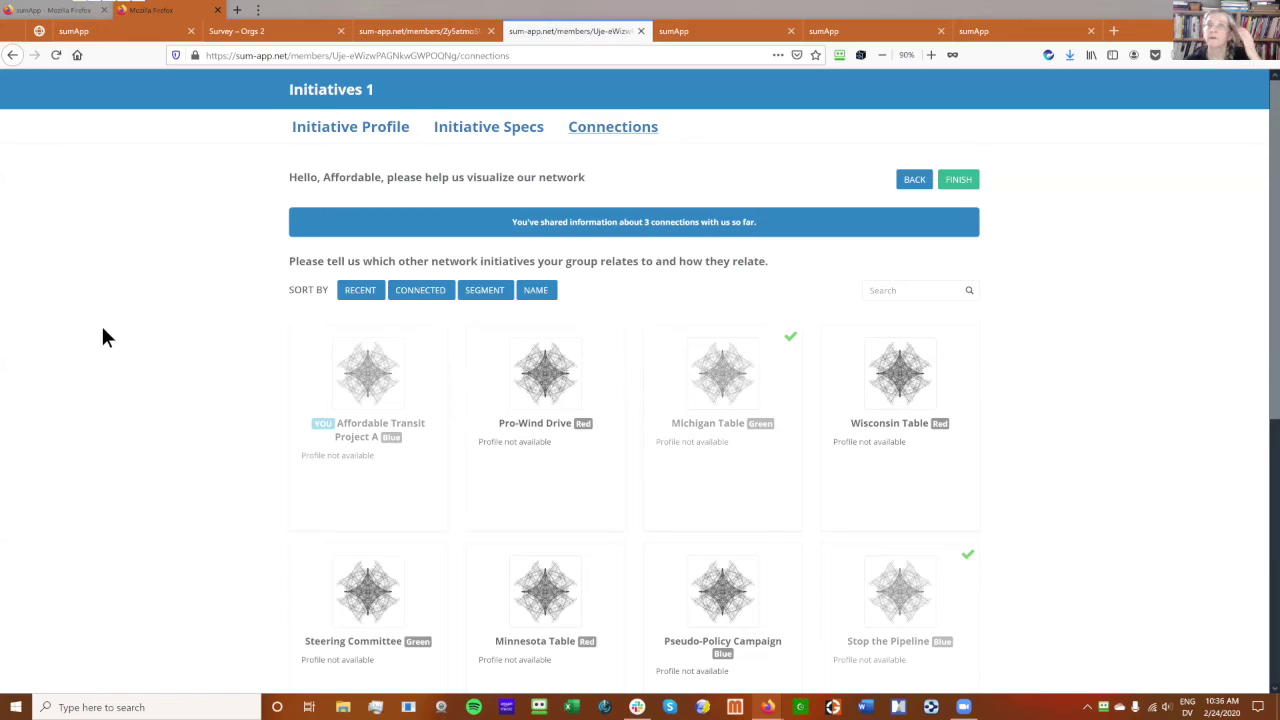
Reload the Orgs 1 and Orgs 2 member views to check their navigation for the linkage label.
left_click(465, 31)
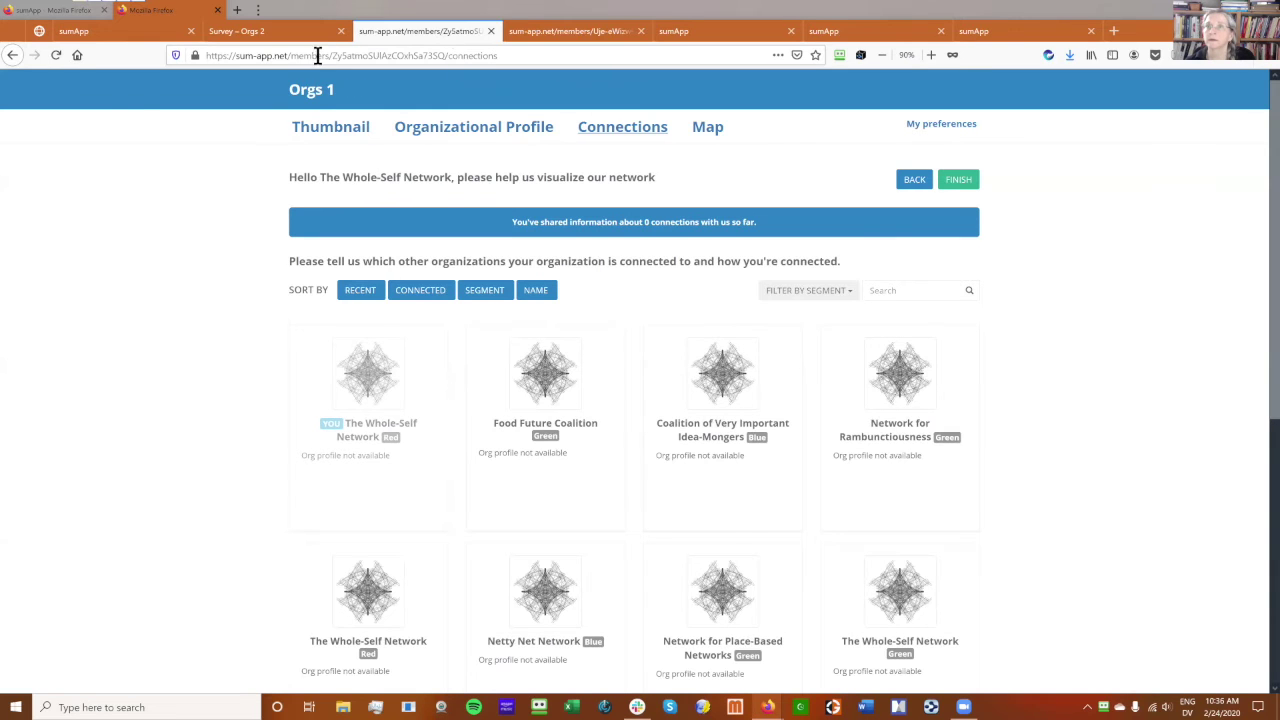
left_click(55, 57)
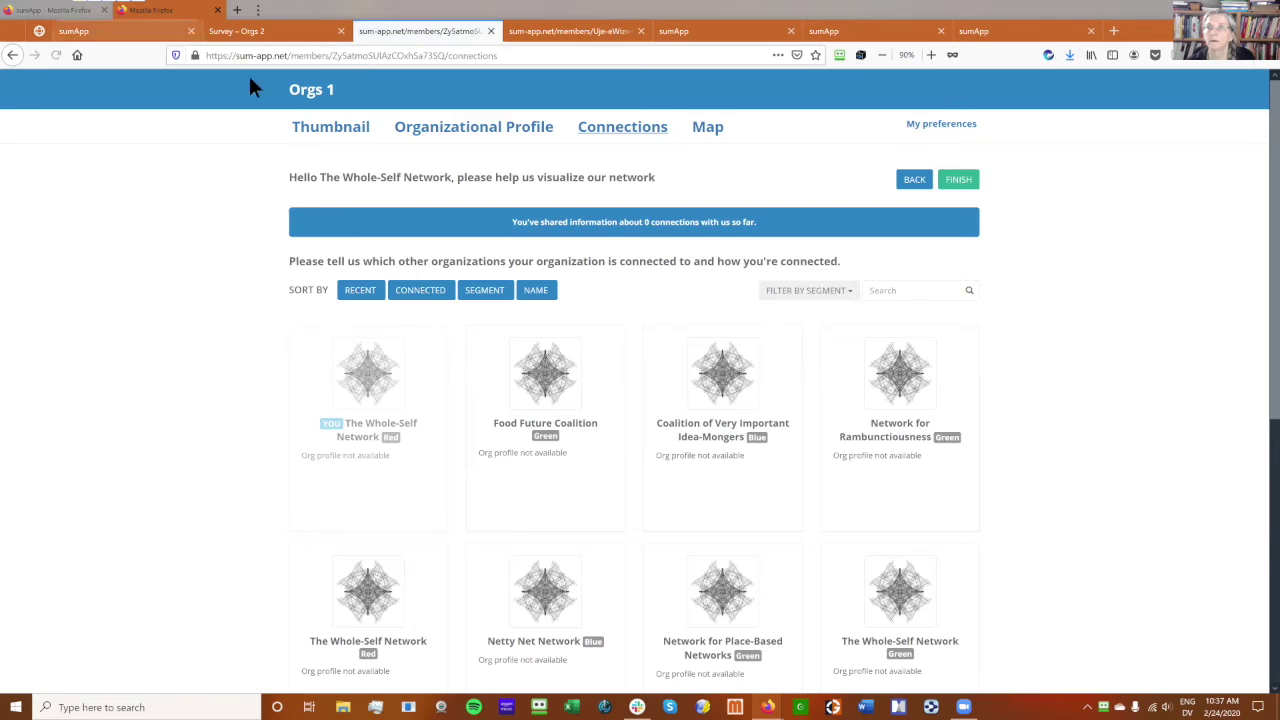
left_click(300, 31)
left_click(54, 58)
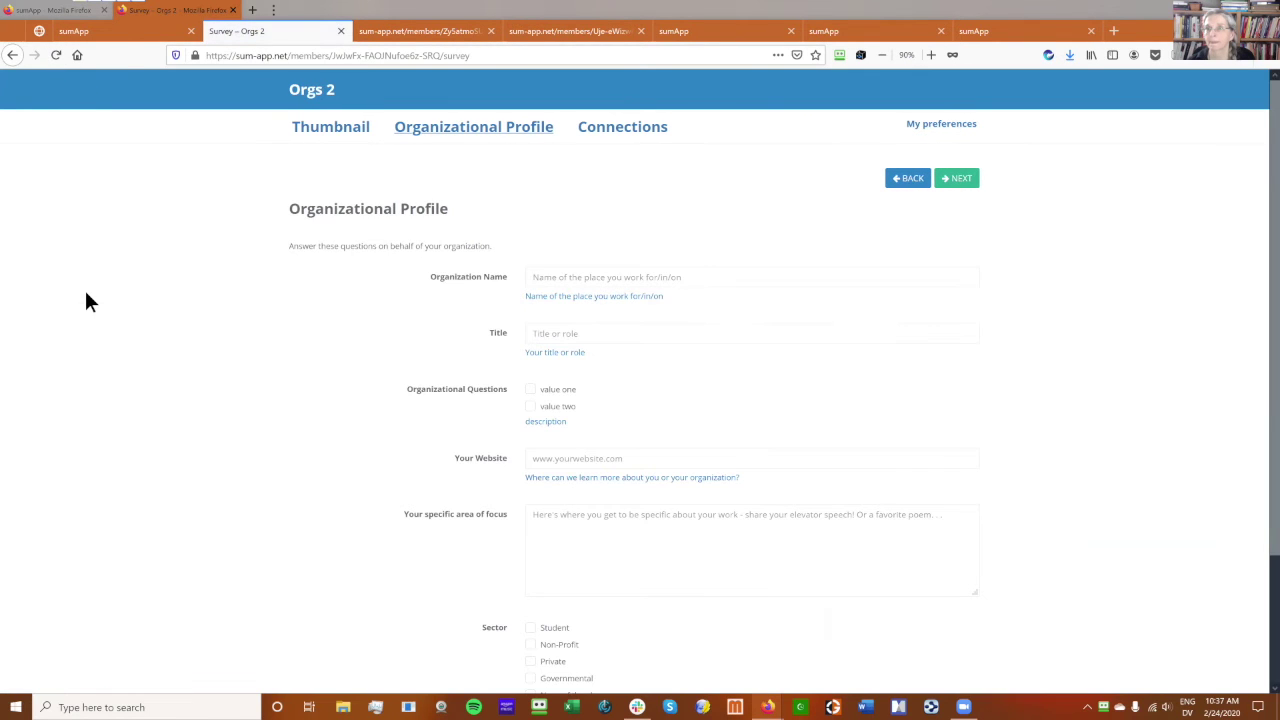
Open the Persons 2 member list and view the first member's page in a new browser tab to check the linkage label.
left_click(117, 31)
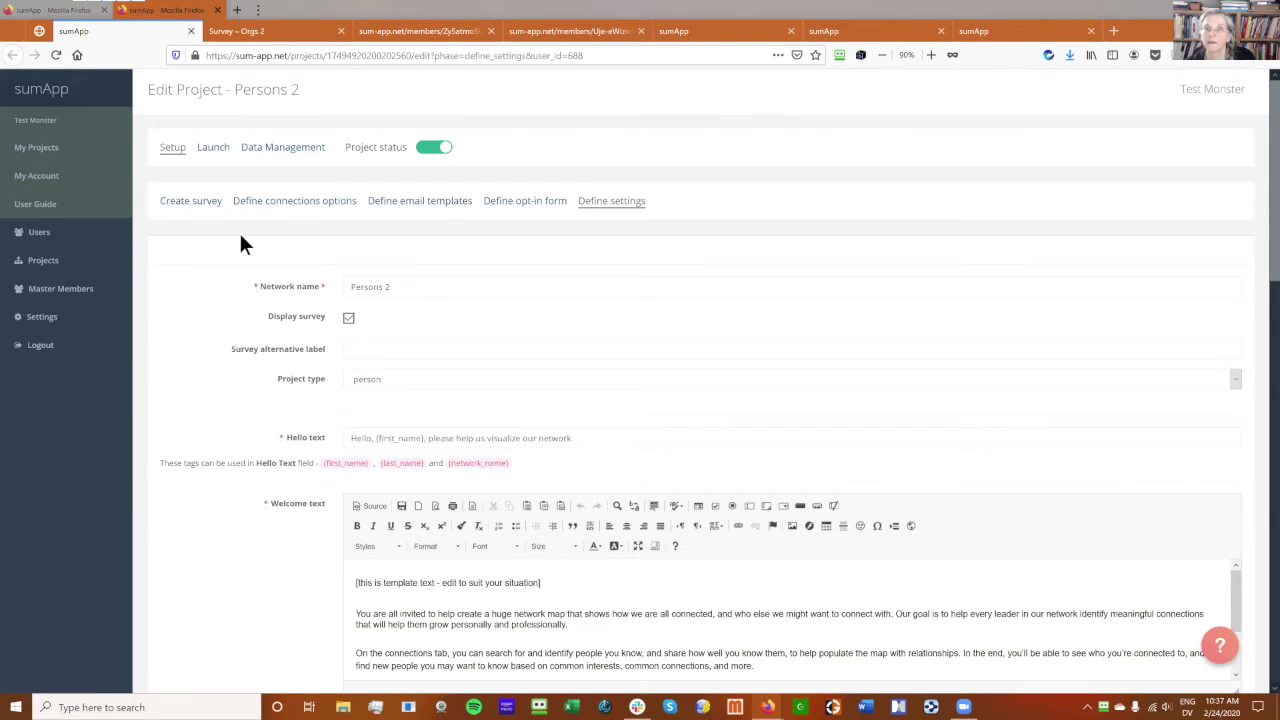
right_click(213, 160)
left_click(812, 120)
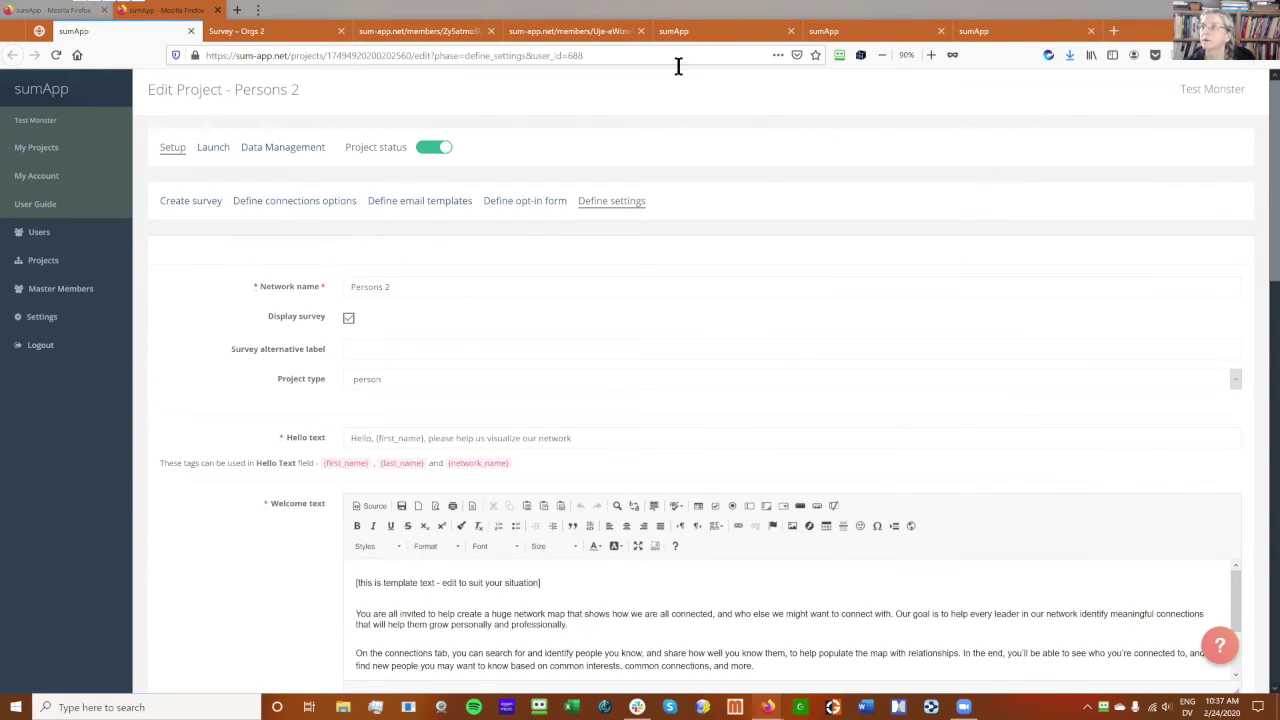
left_click(210, 162)
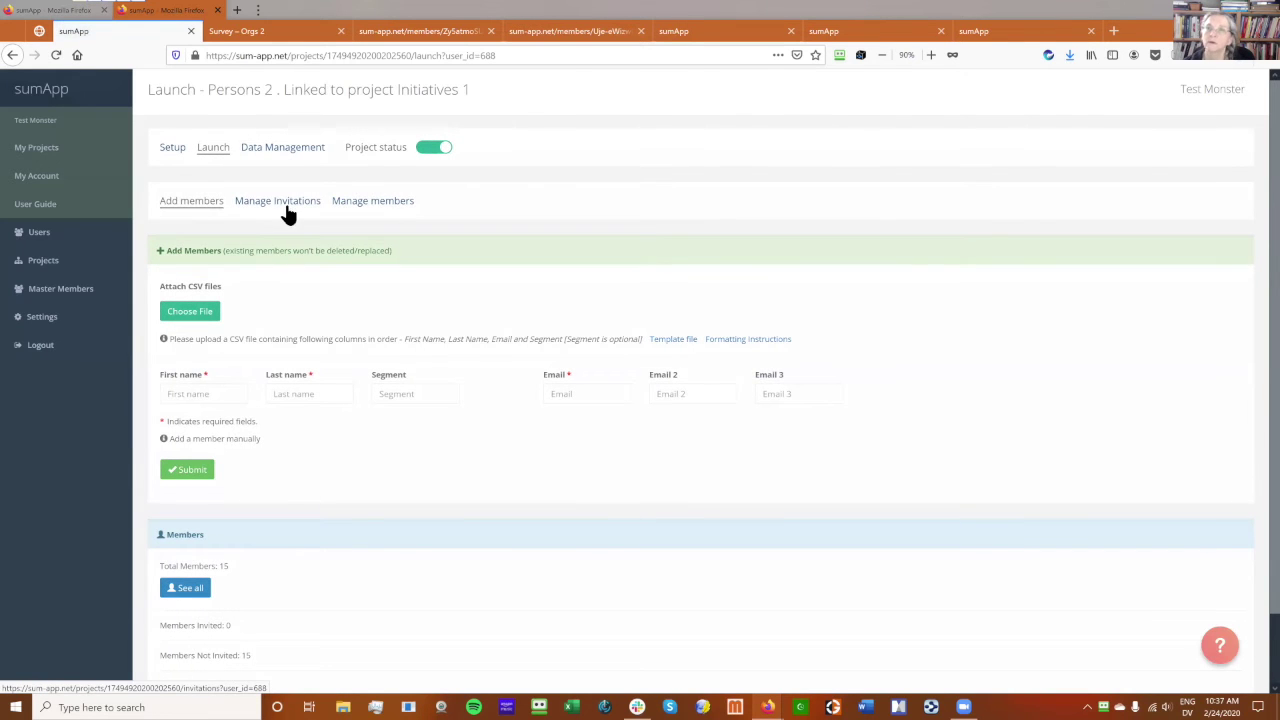
left_click(388, 206)
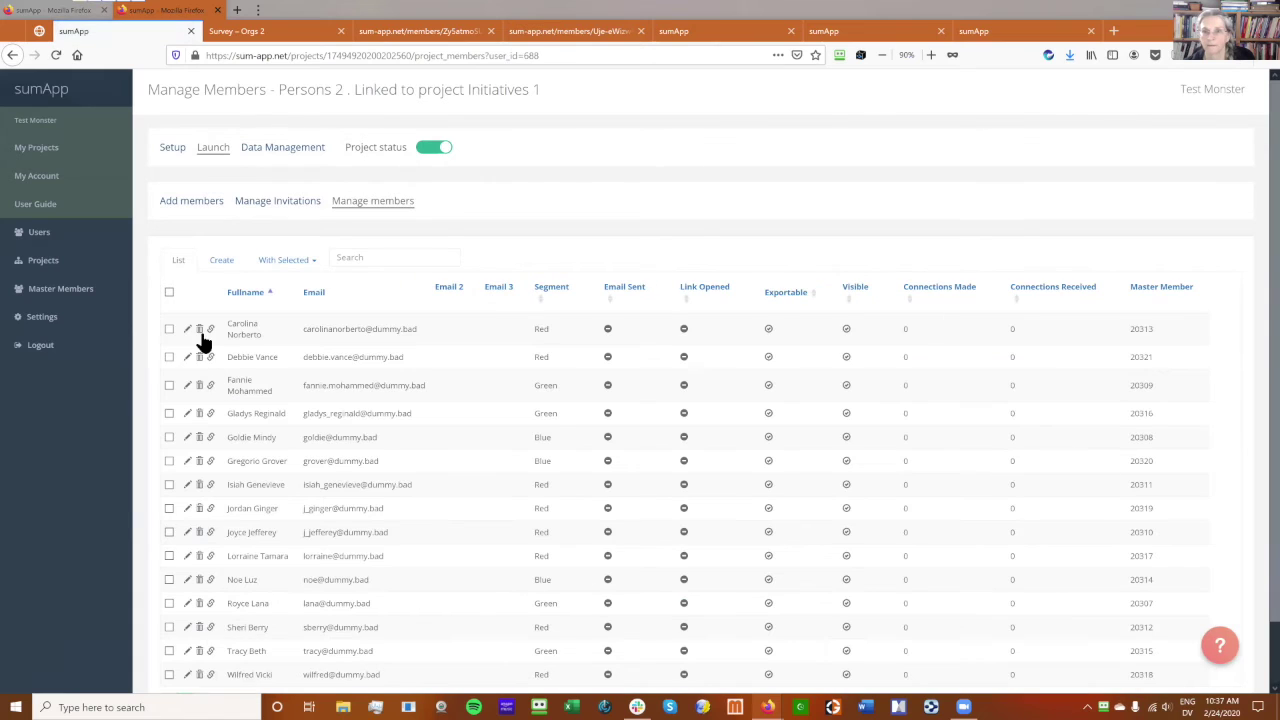
right_click(211, 330)
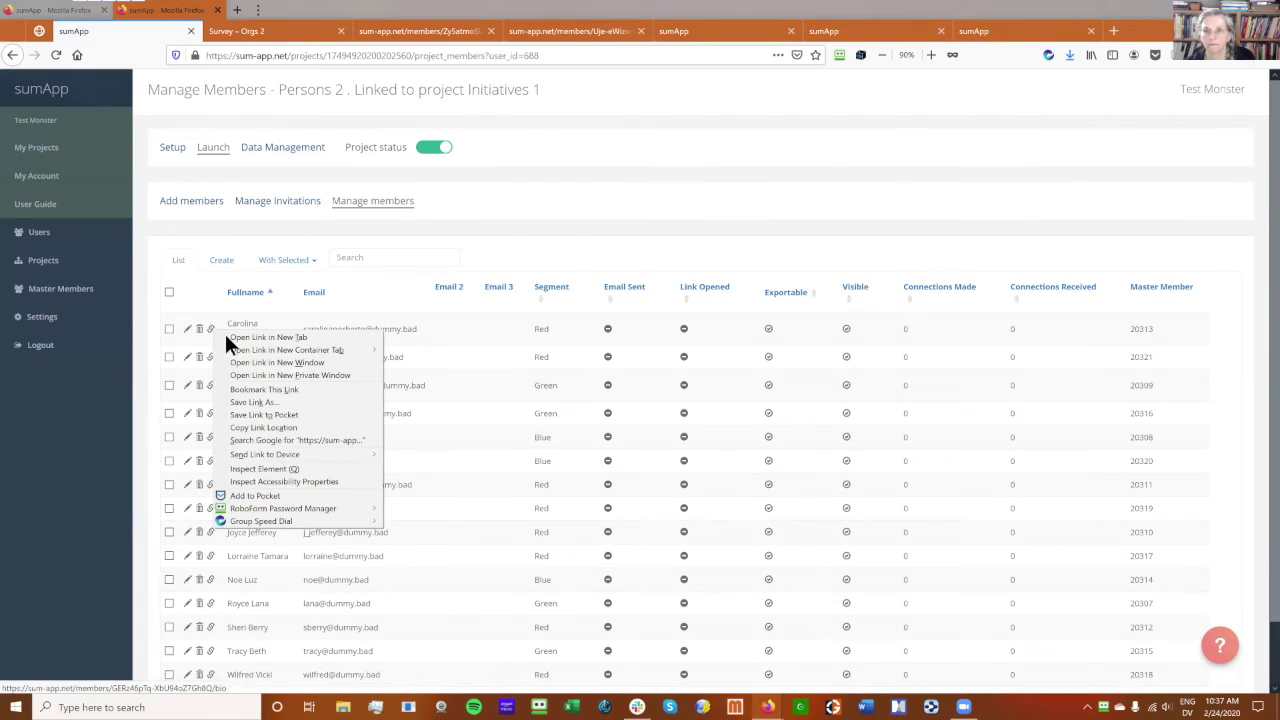
left_click(229, 337)
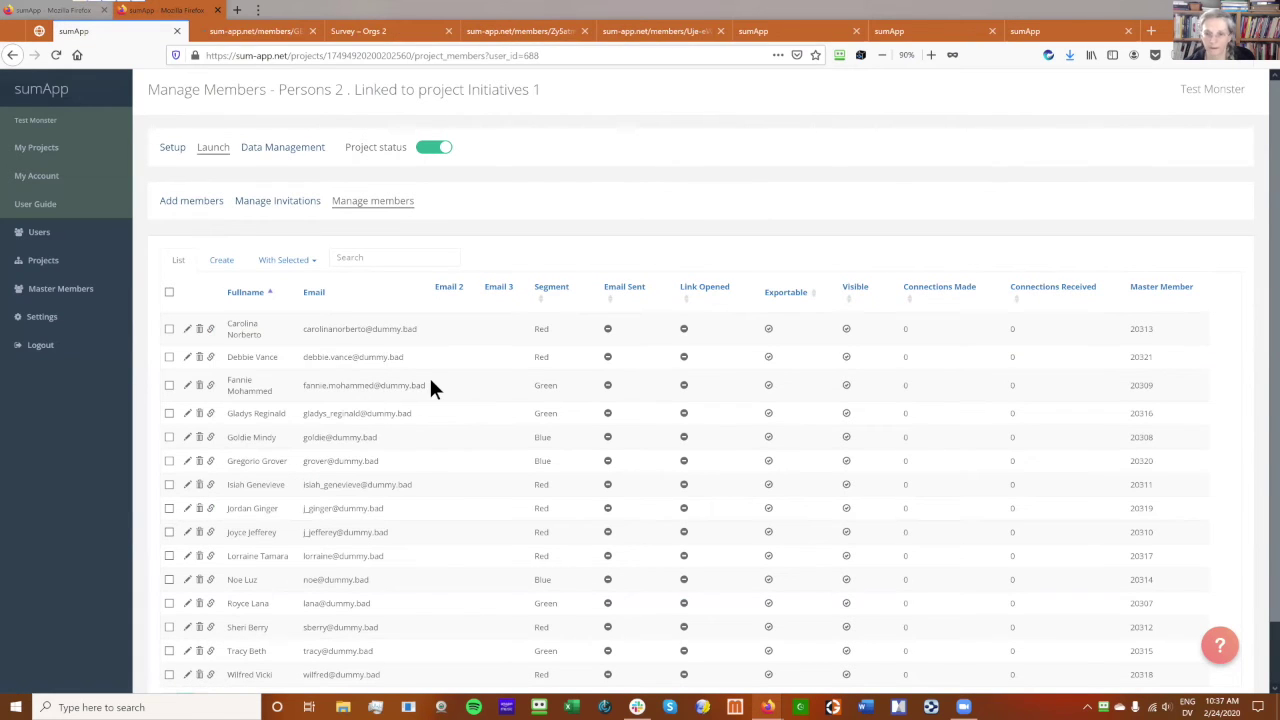
left_click(251, 29)
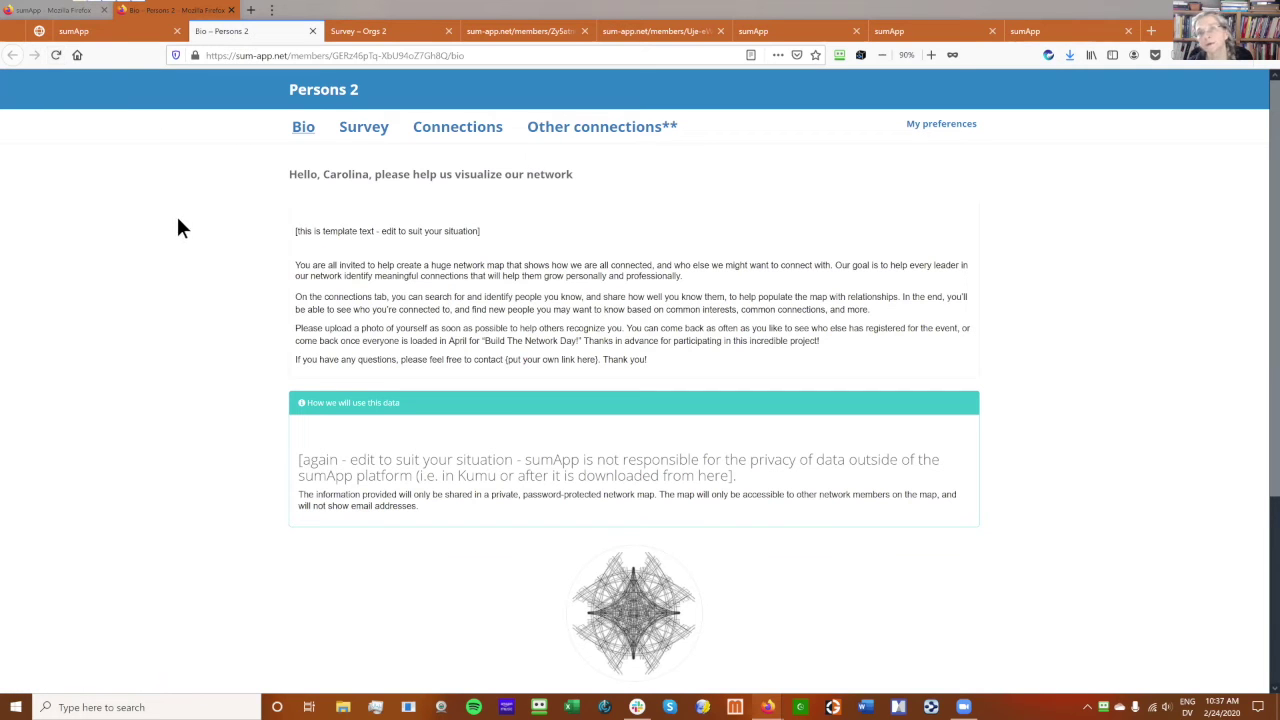
Return to the Initiatives 1 Manage Linkage page and check the linkages for organizations without person representatives.
left_click(107, 33)
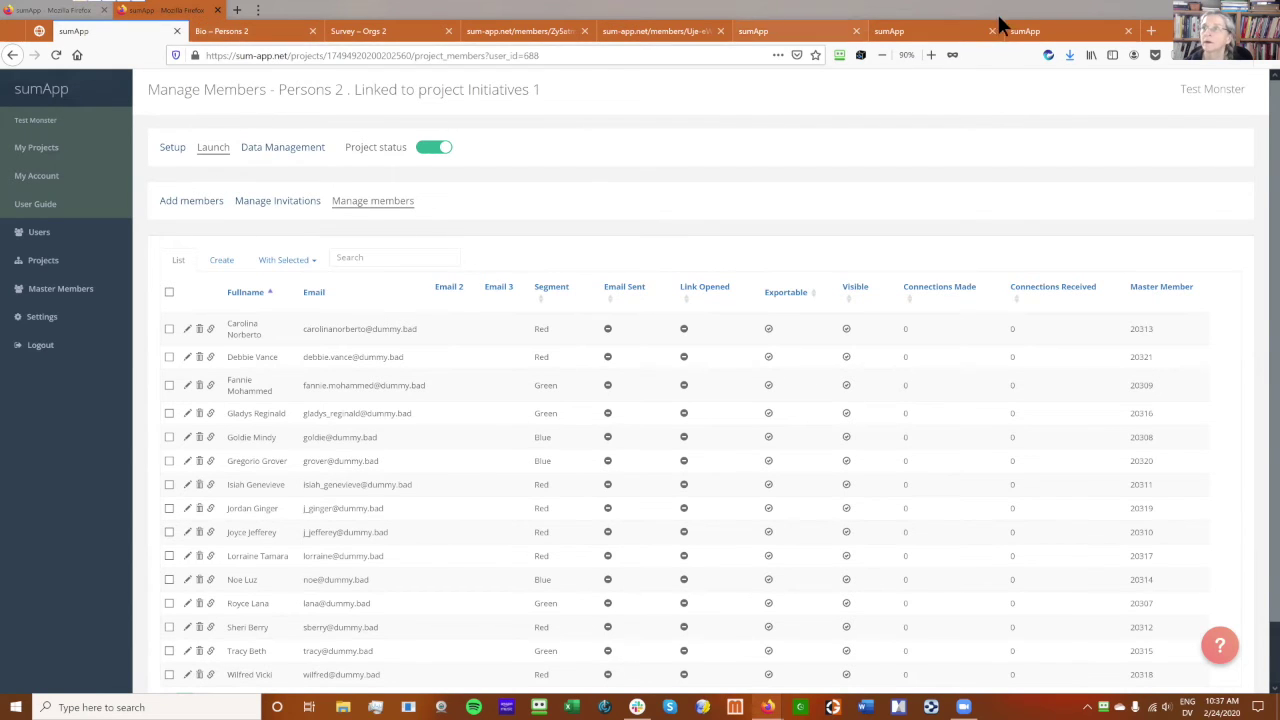
left_click(1033, 30)
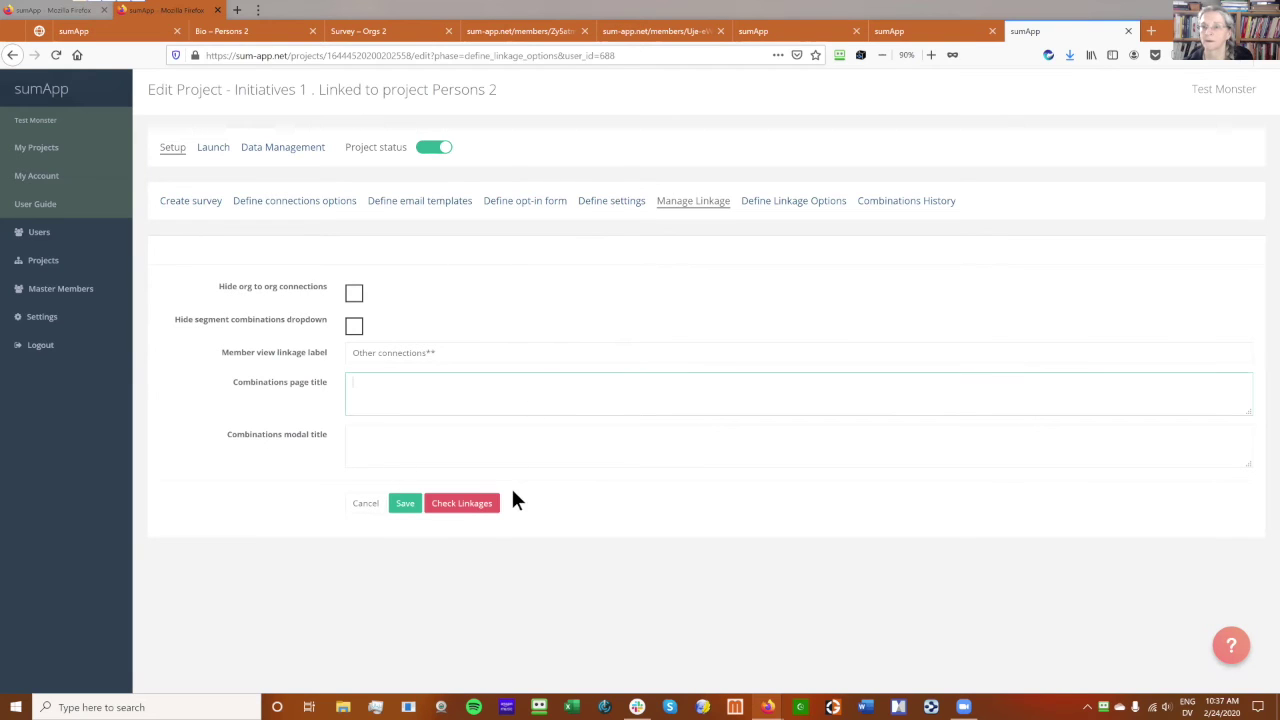
left_click(384, 448)
left_click(391, 397)
left_click(391, 433)
left_click(382, 397)
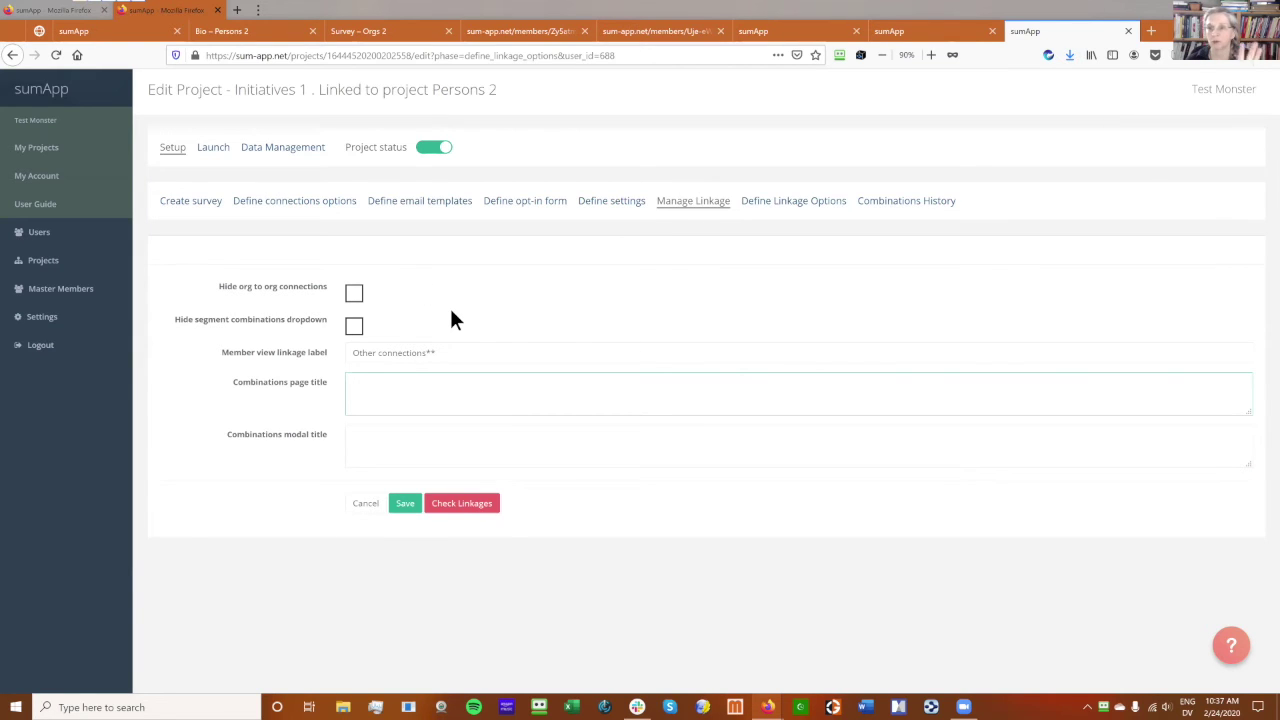
left_click(463, 505)
scroll(818, 565, "down", 1)
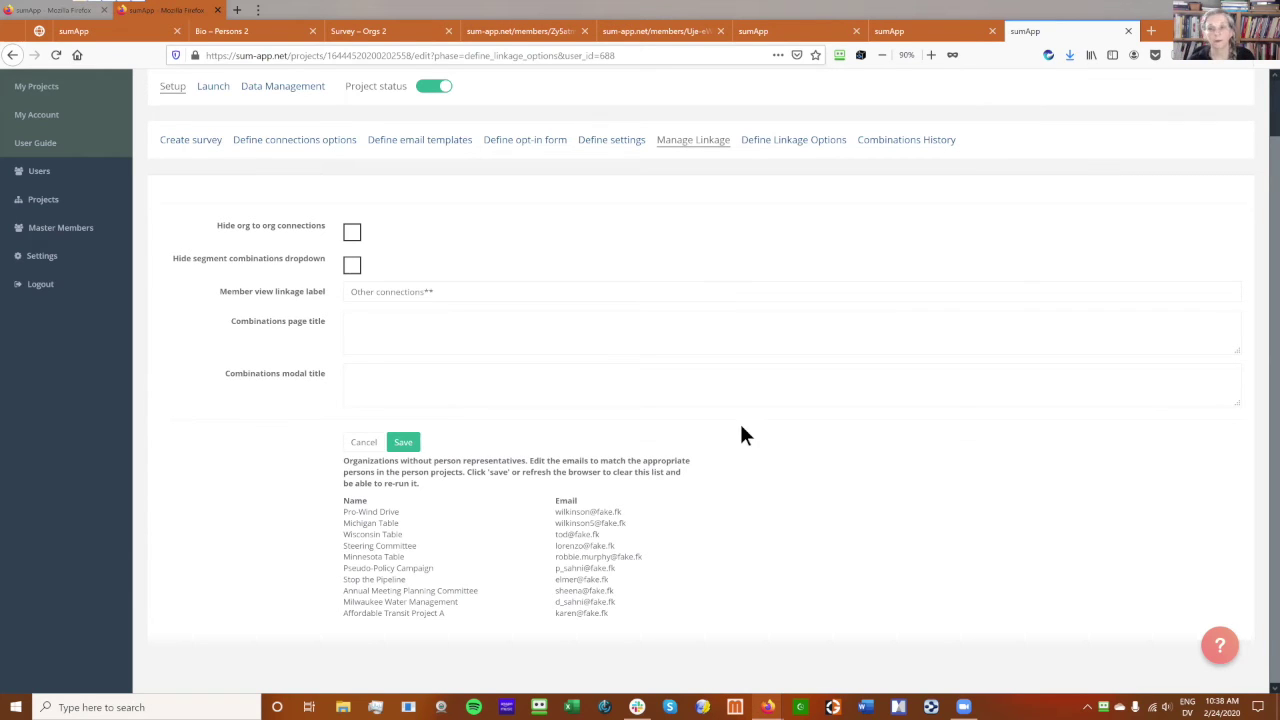
Save the Initiatives 1 linkage page to rerun the linkage check and copy the email address listed for Pro-Wind Drive.
left_click(403, 442)
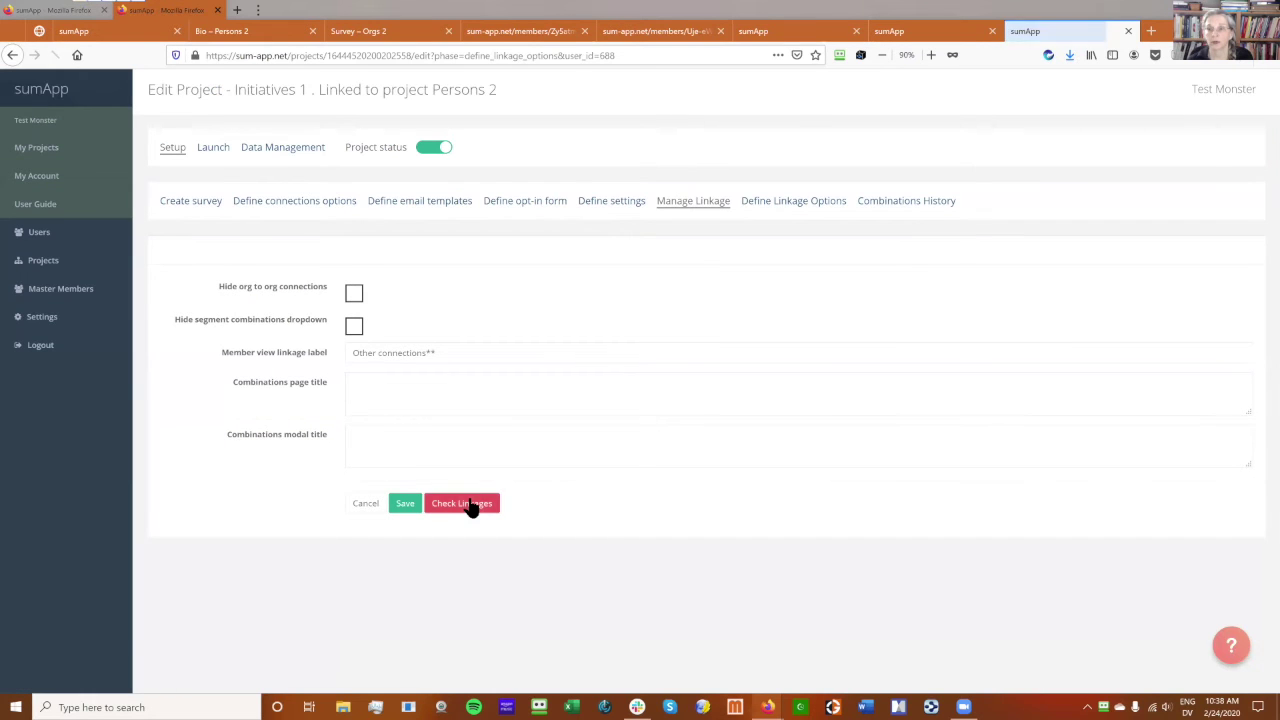
left_click(468, 504)
scroll(700, 470, "down", 1)
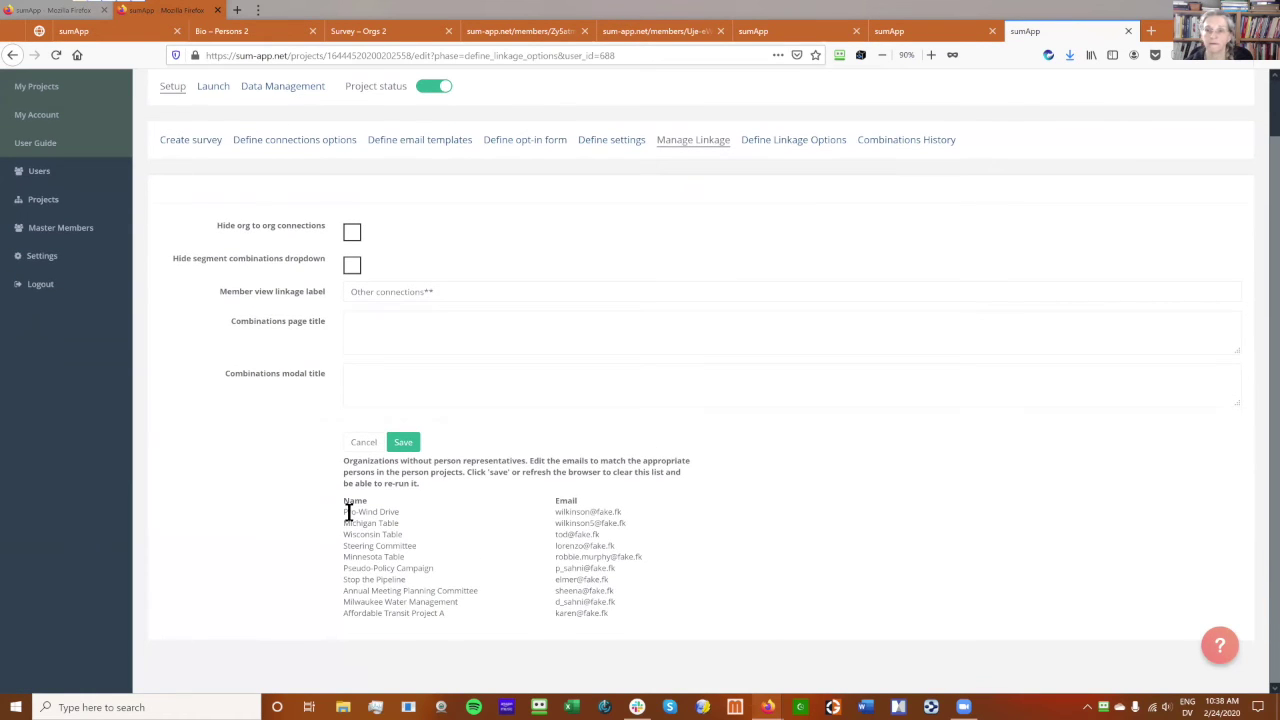
left_click_drag(624, 510, 547, 513)
key("ctrl+c")
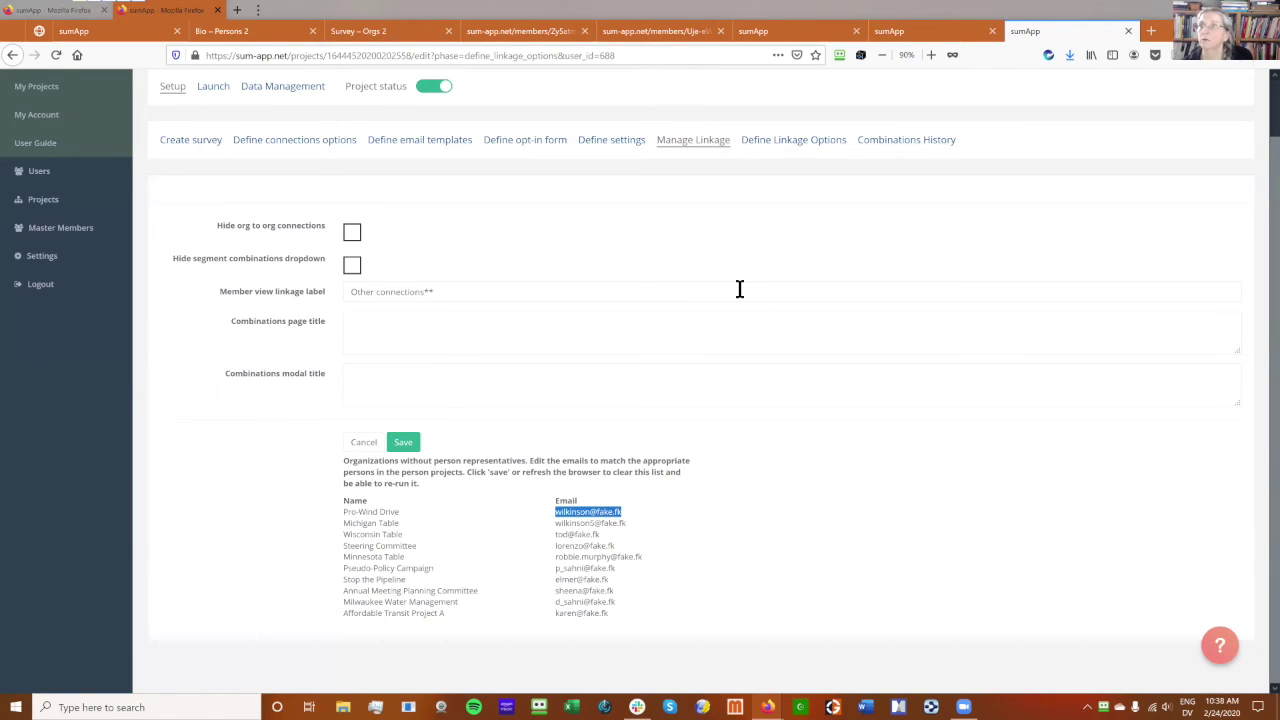
Replace the first Persons 2 member's email with the copied Pro-Wind Drive address and save the member.
left_click(264, 40)
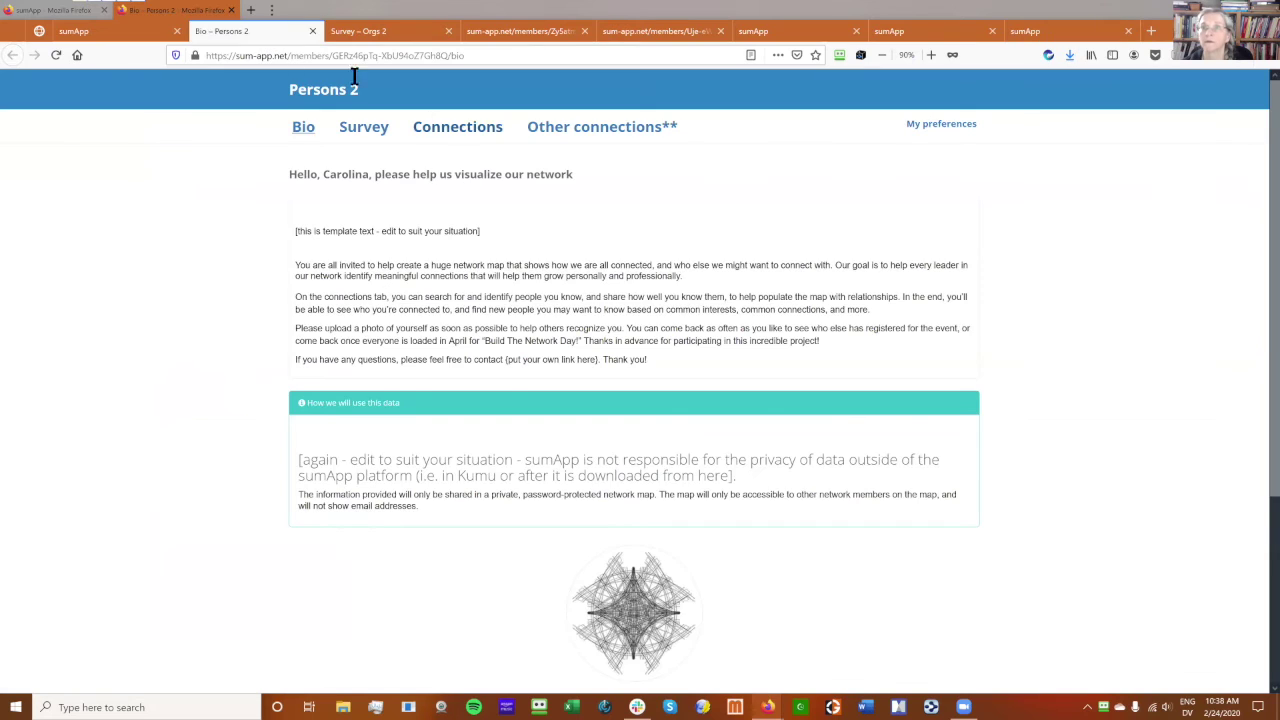
left_click(111, 35)
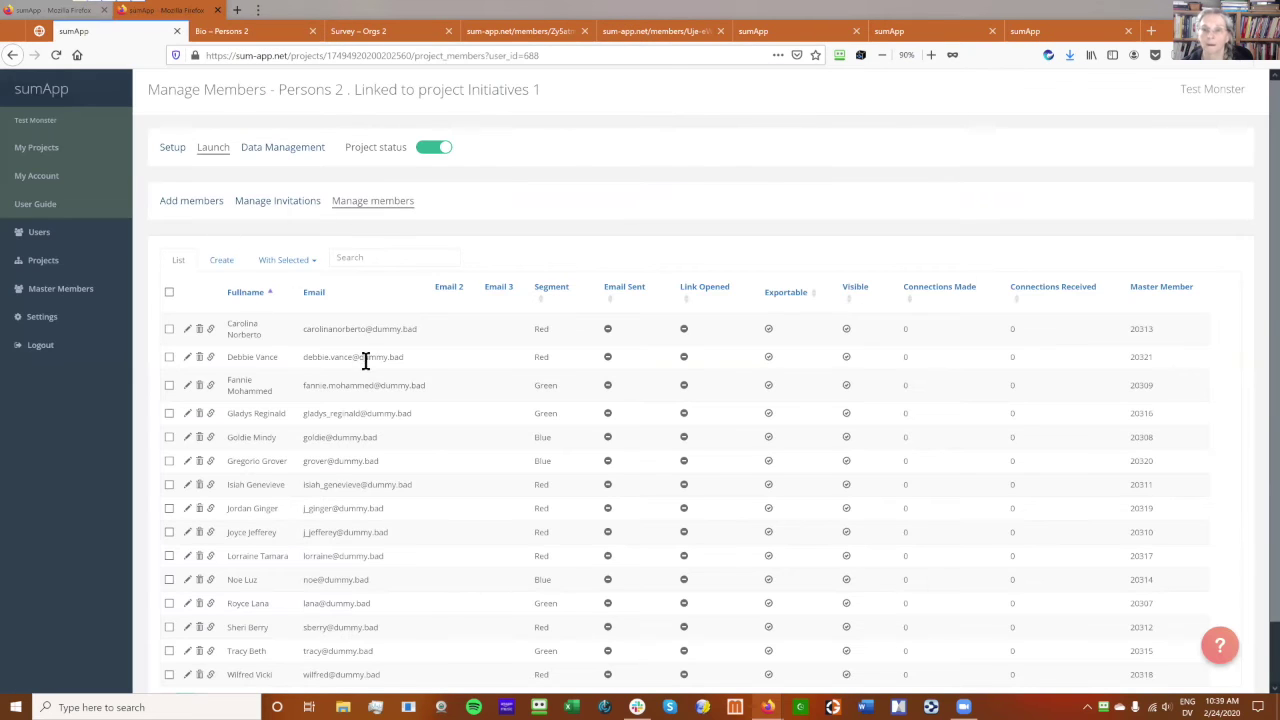
scroll(422, 446, "down", 2)
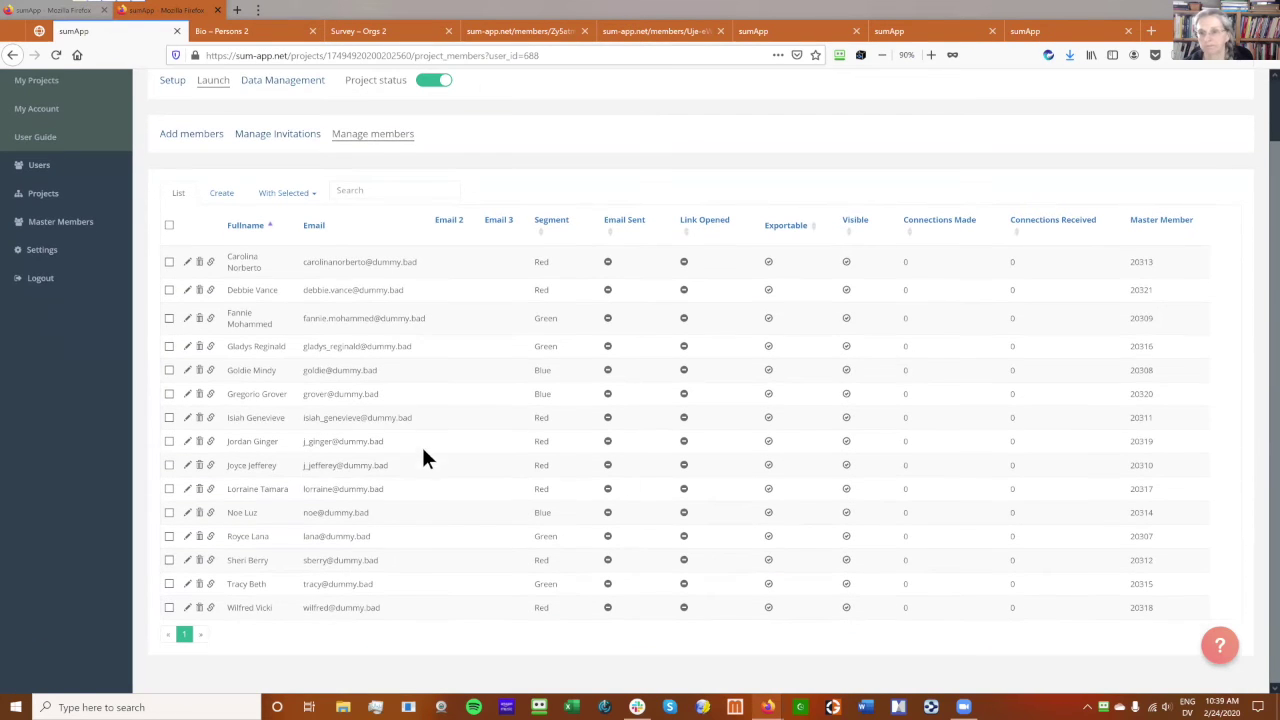
left_click(188, 262)
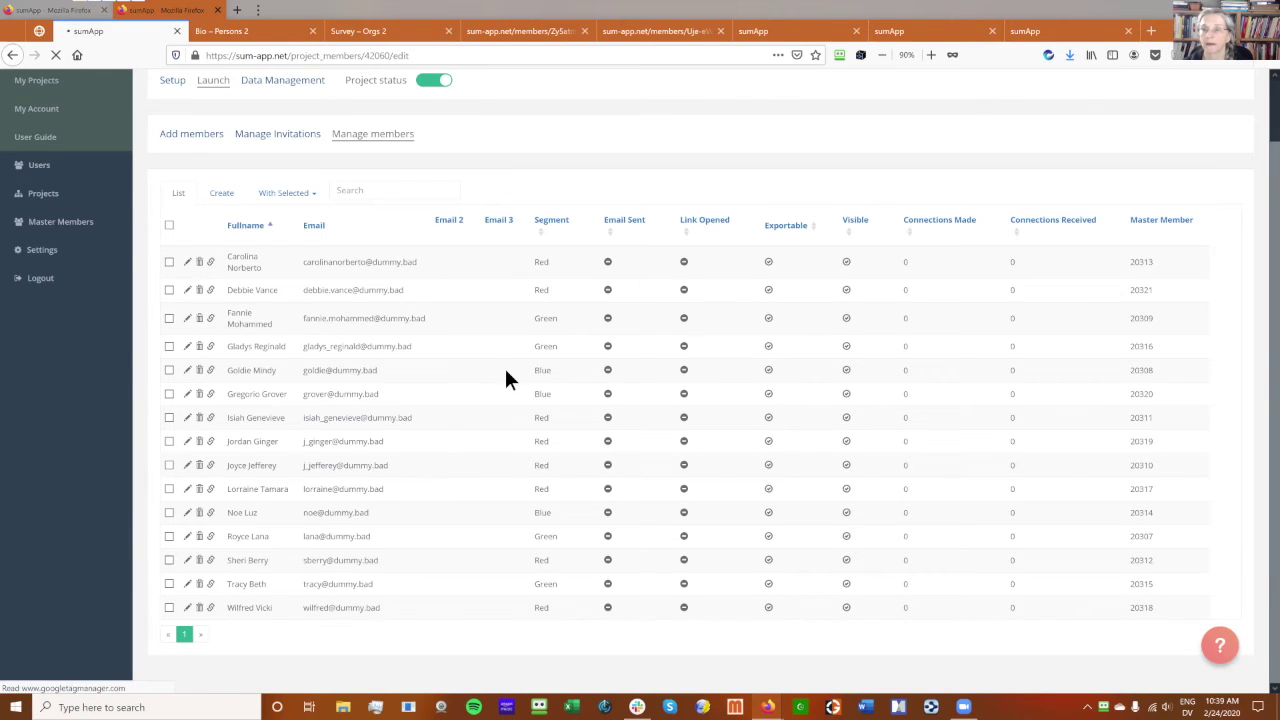
left_click(409, 243)
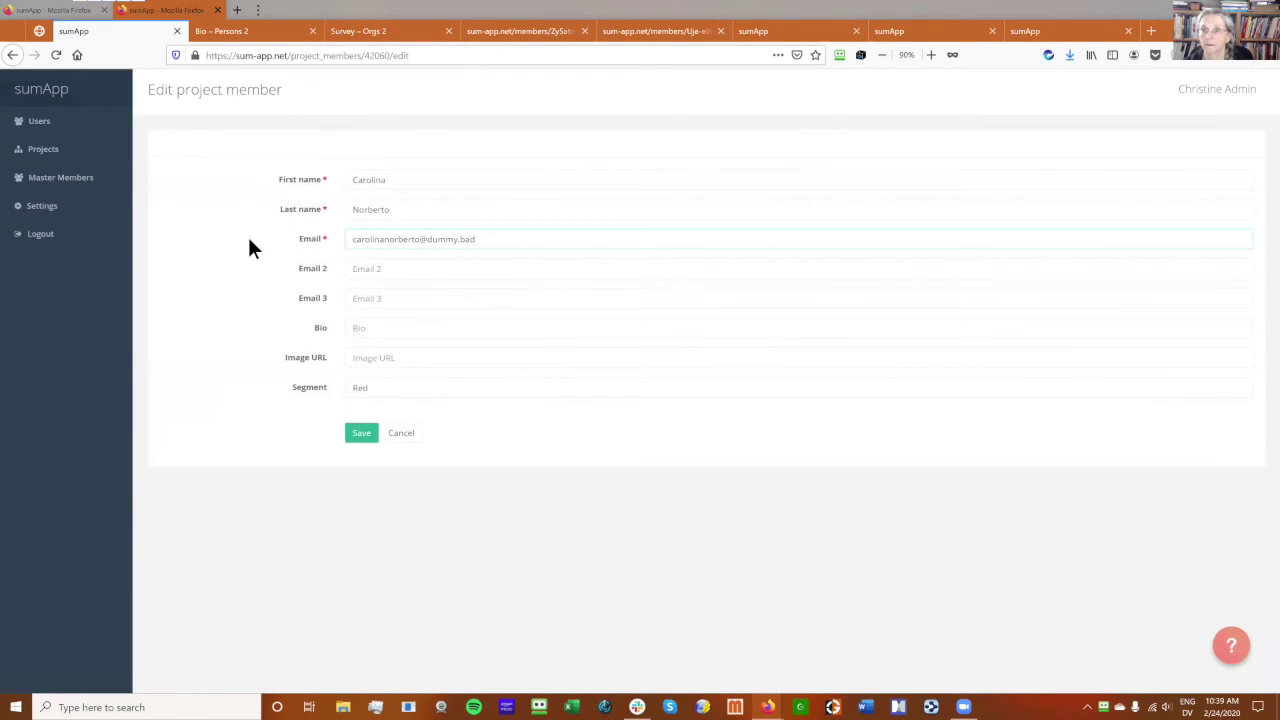
key("ctrl+shift+Left")
key("ctrl+shift+Left")
key("ctrl+shift+Left")
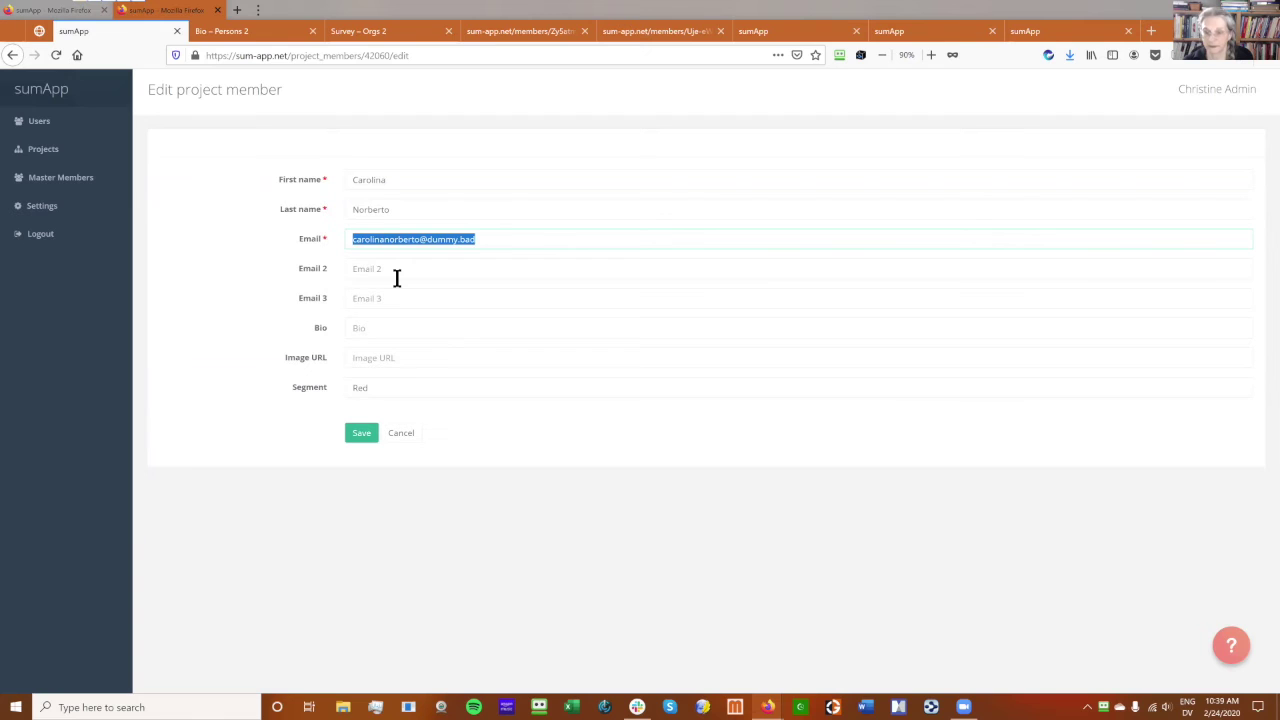
key("ctrl+v")
key("Delete")
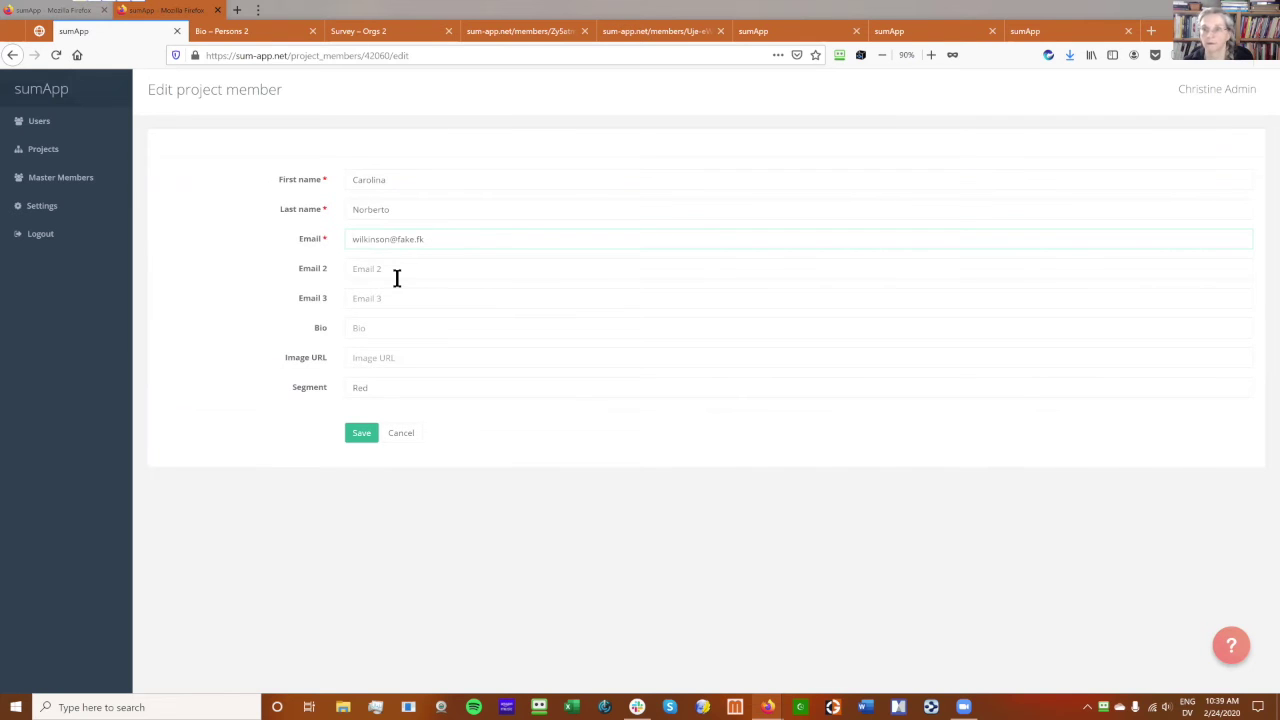
left_click(366, 437)
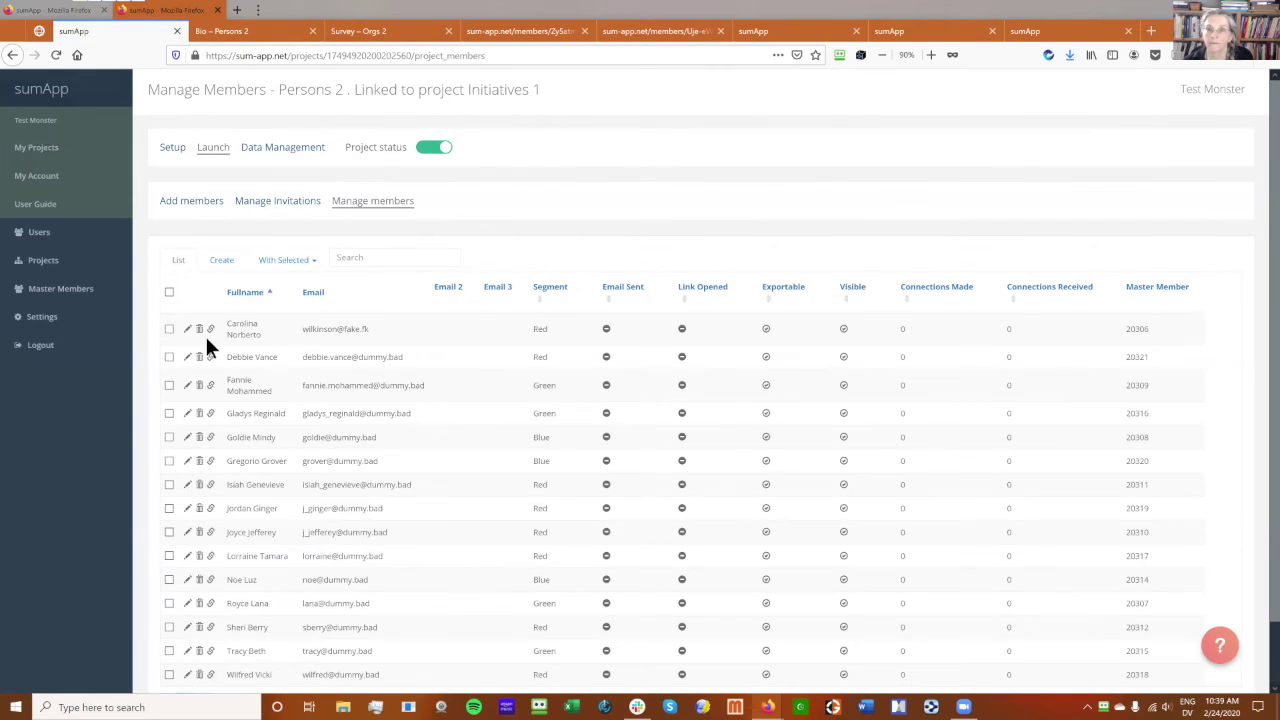
Reload the first member's Persons 2 page and check the header navigation between Persons 2 and Initiatives 1.
left_click(270, 30)
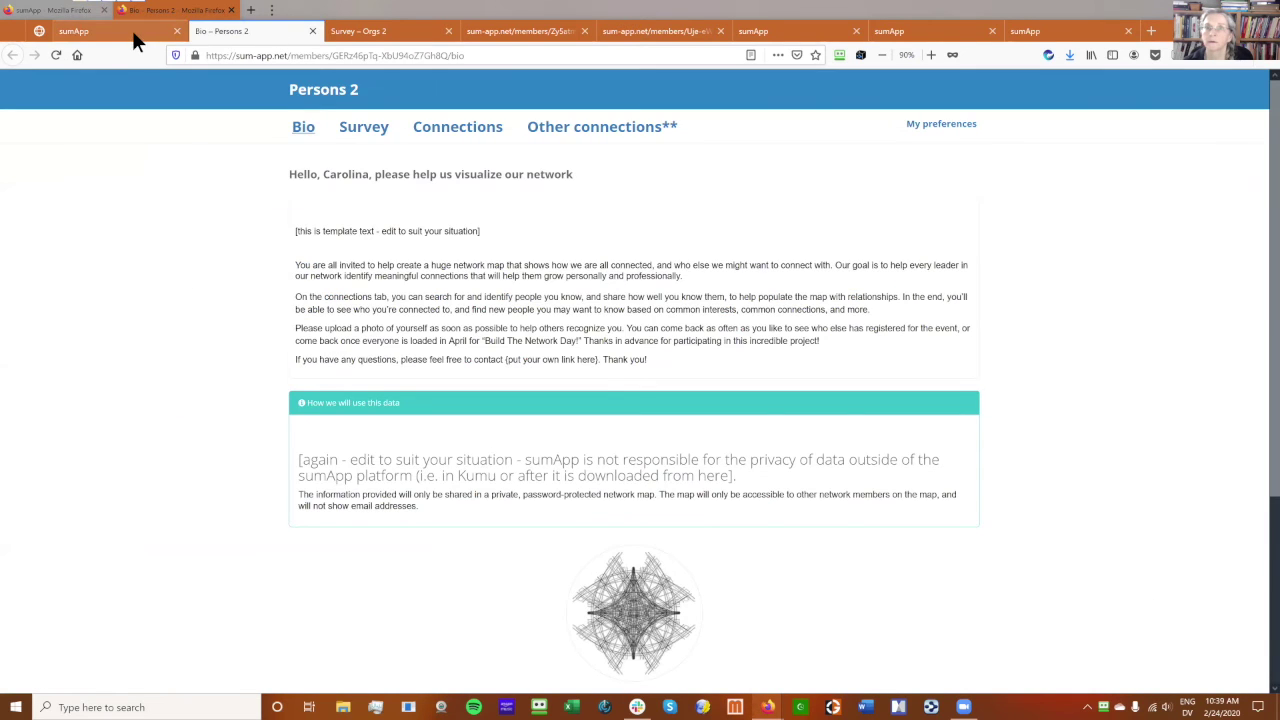
left_click(132, 30)
left_click(245, 31)
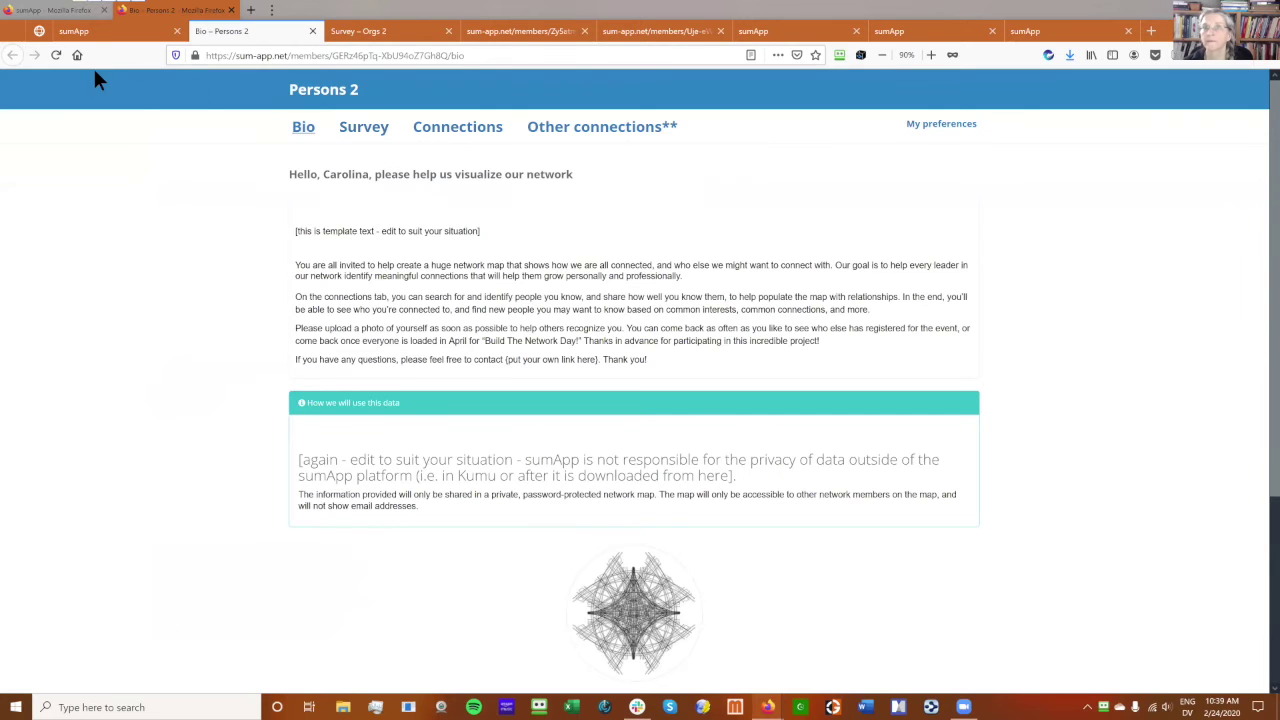
left_click(56, 55)
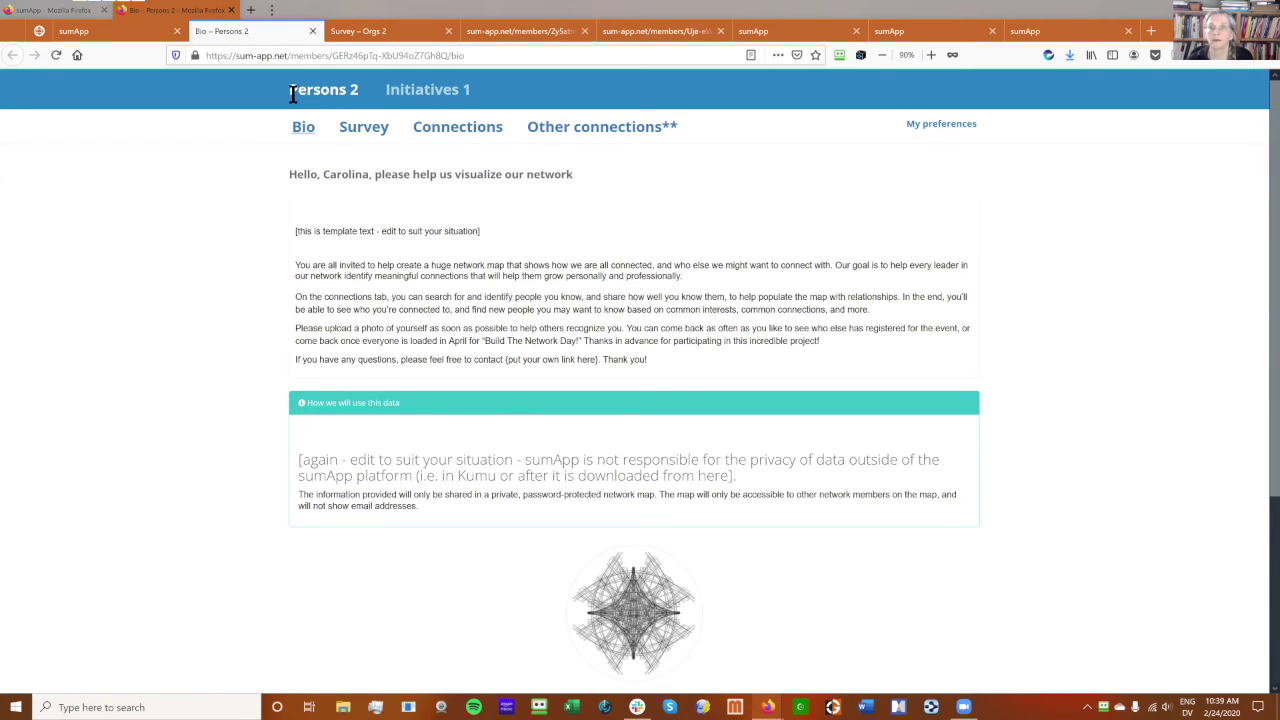
left_click_drag(289, 90, 362, 91)
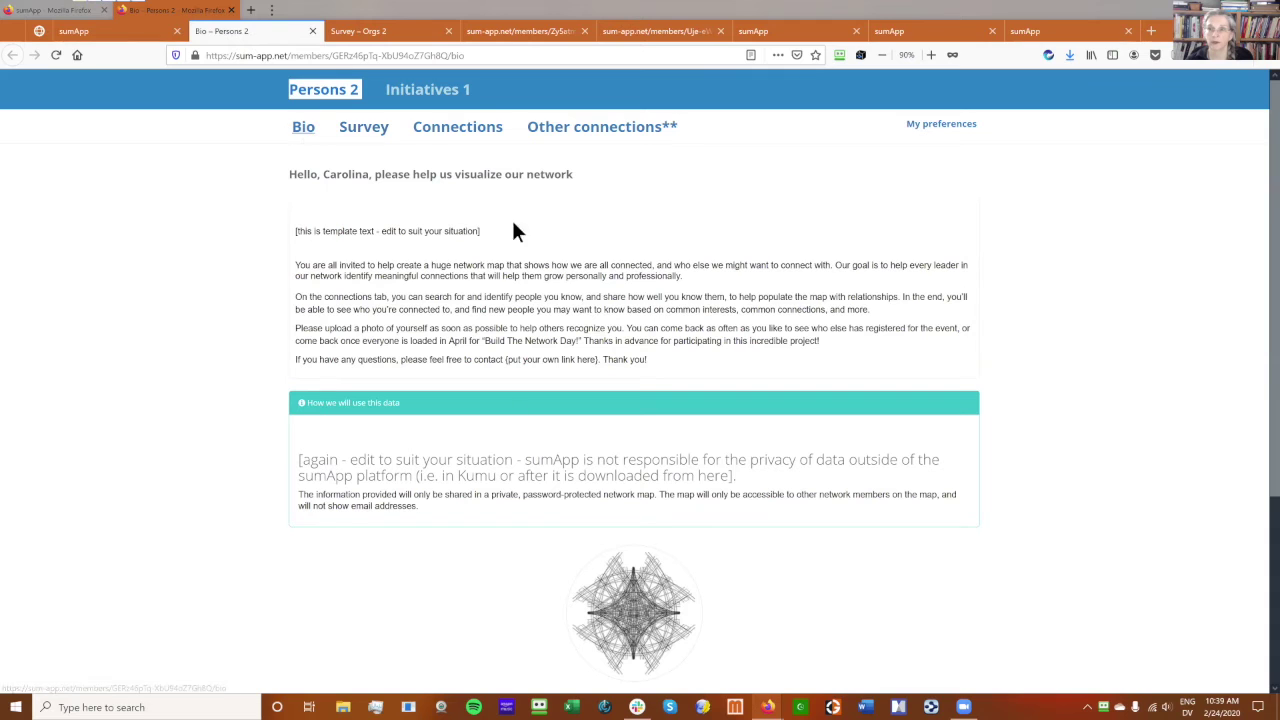
left_click(420, 95)
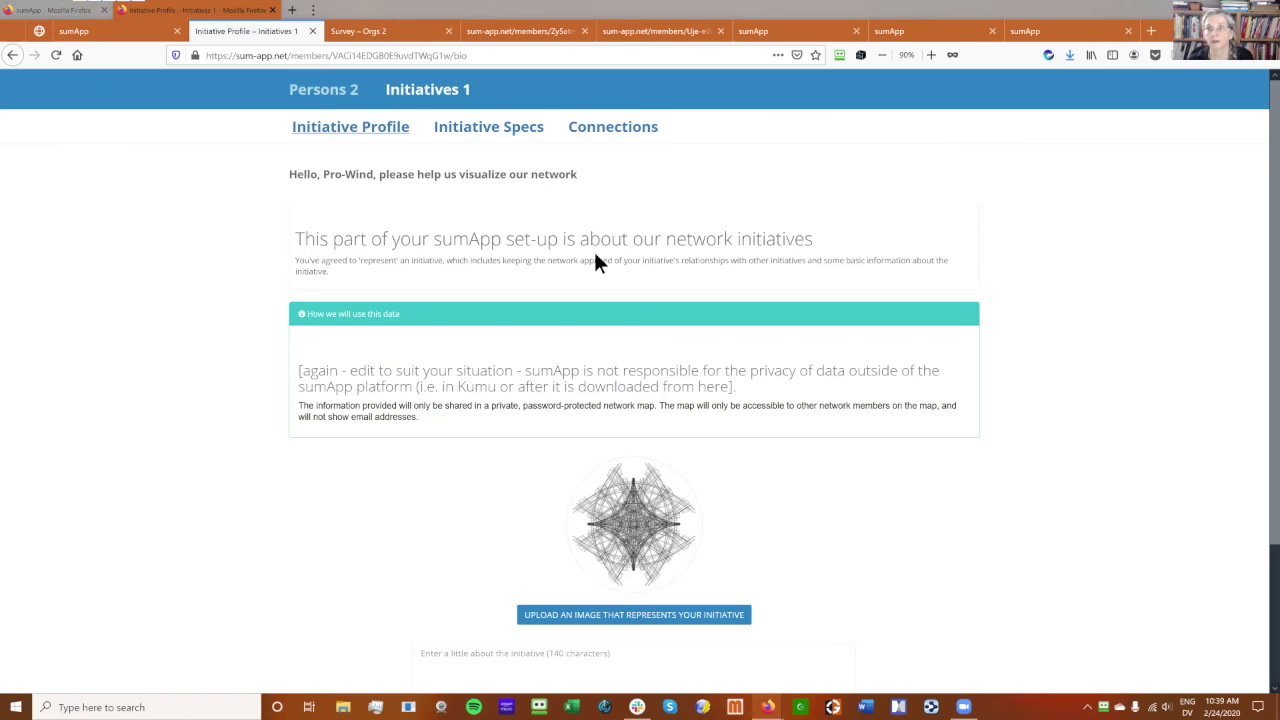
left_click(315, 94)
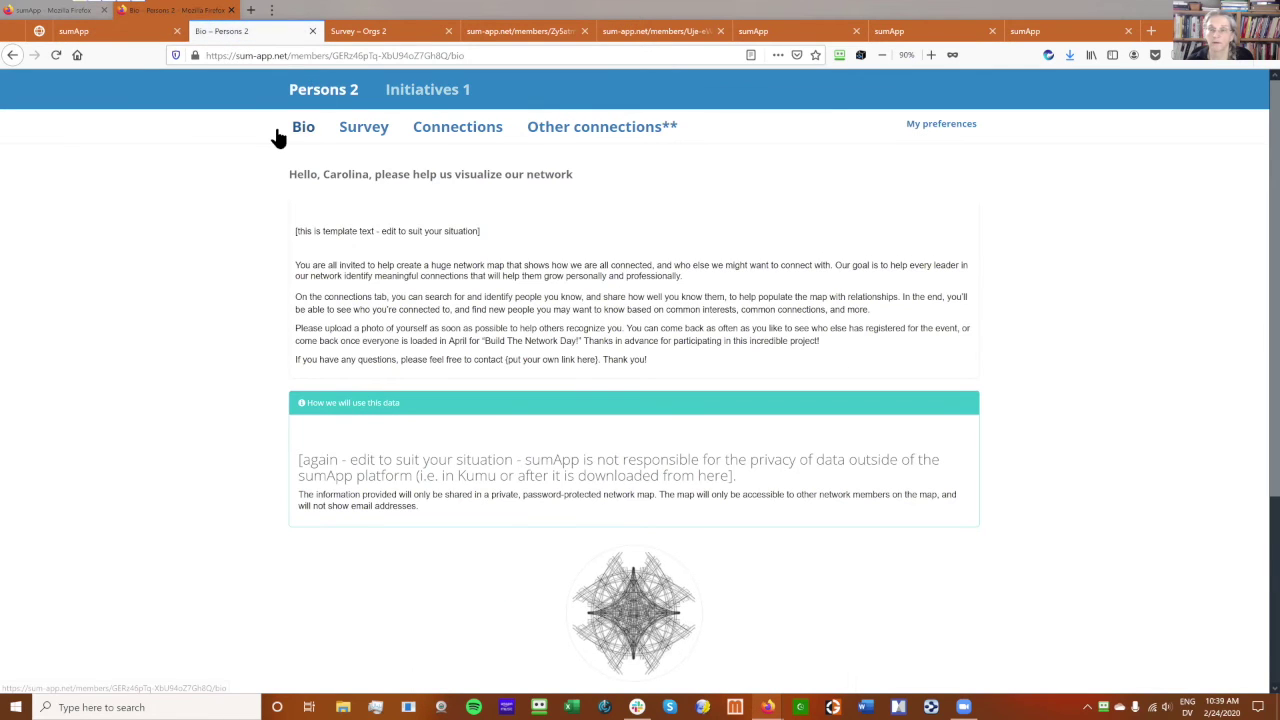
View the Persons 2 Survey and Connections pages, opening and closing the first member's connection card.
left_click(364, 140)
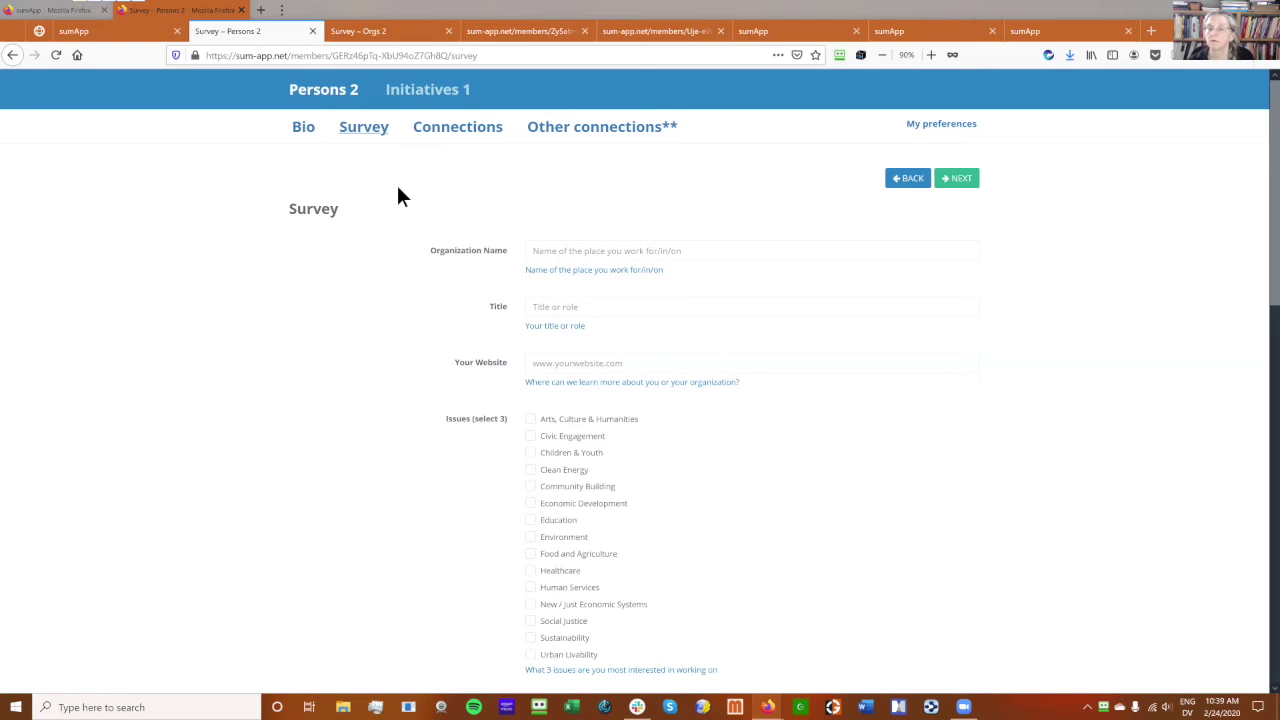
left_click(443, 138)
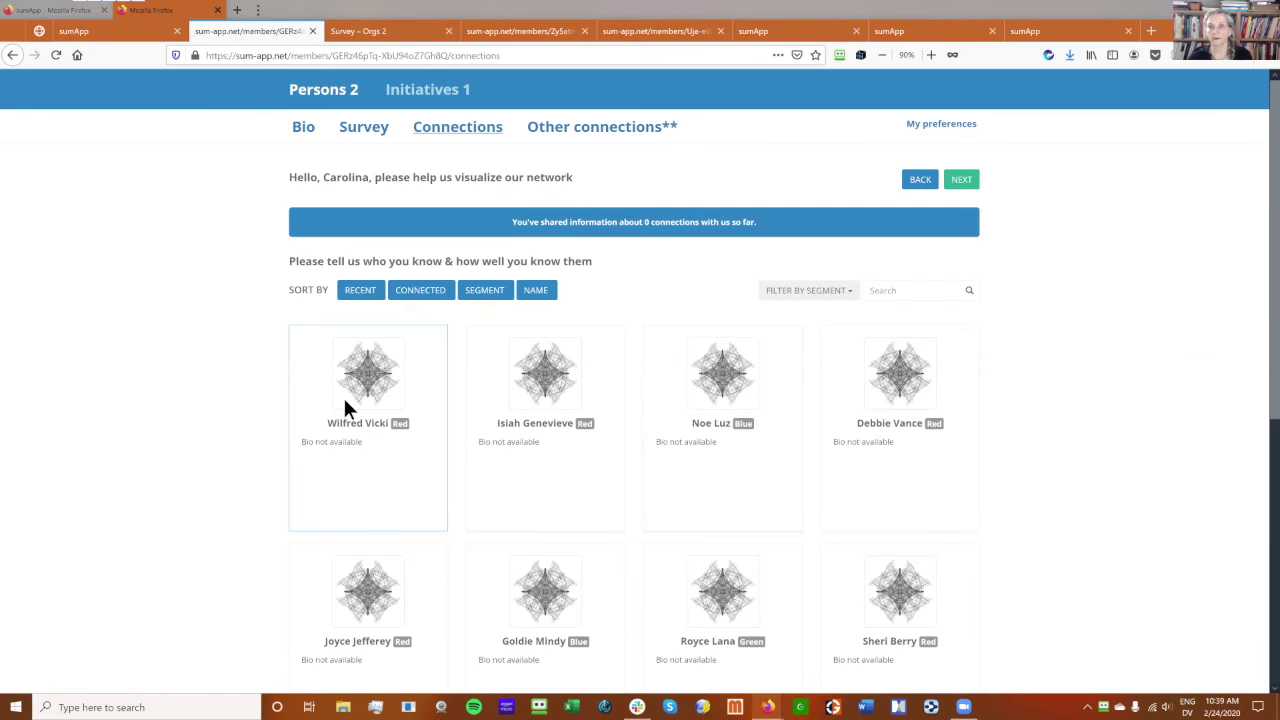
left_click(345, 401)
left_click(803, 90)
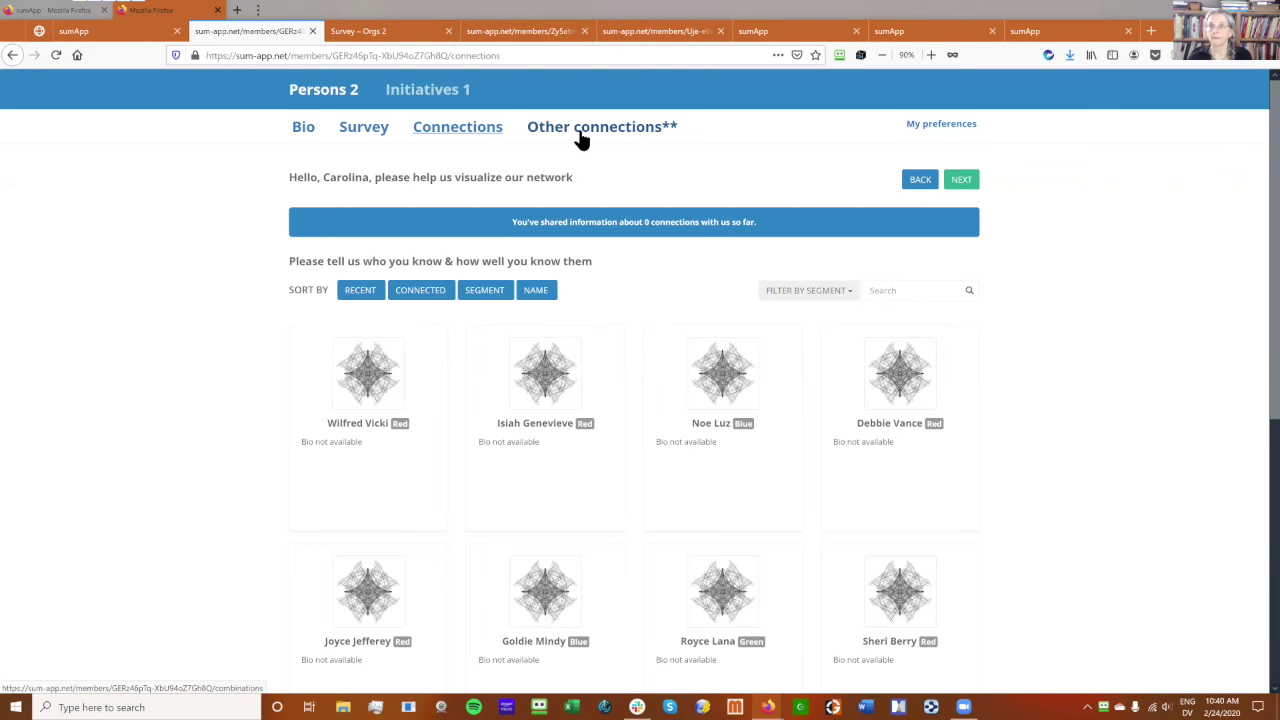
Open the Other connections** page and examine the person-to-initiative questions for Michigan Table without answering them.
left_click(582, 128)
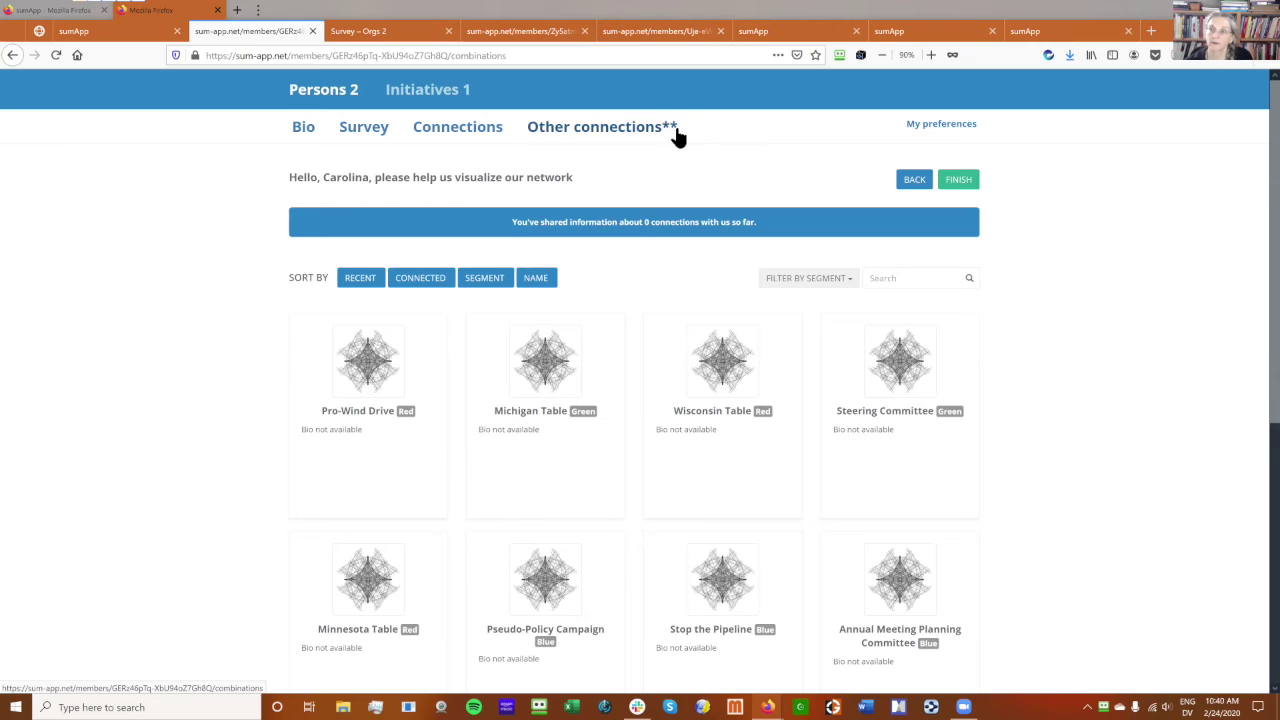
left_click(528, 362)
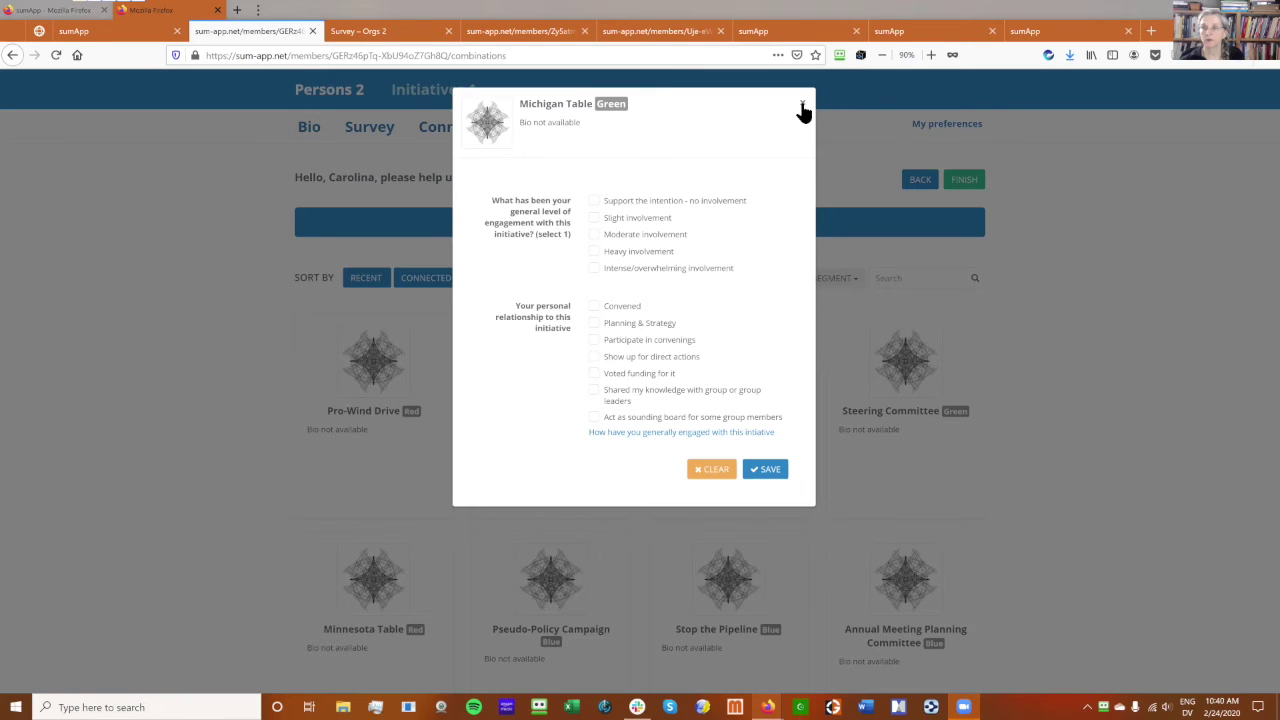
triple_click(555, 205)
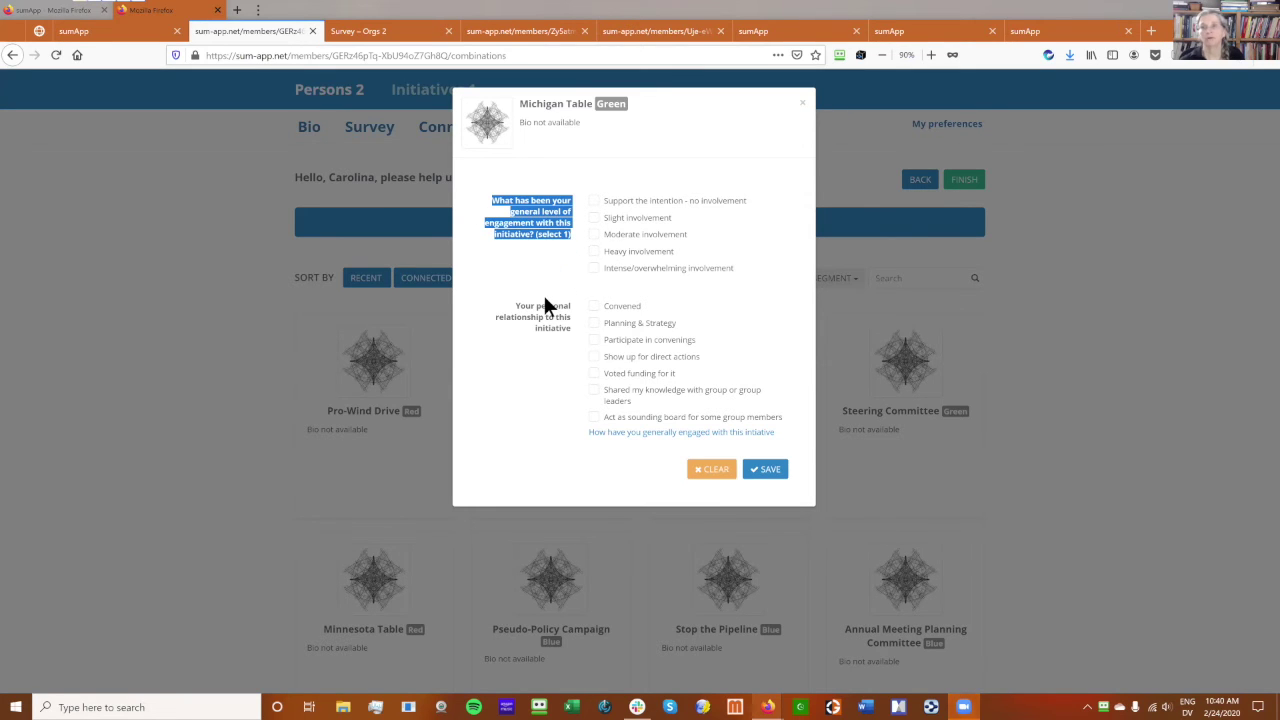
left_click_drag(755, 262, 573, 188)
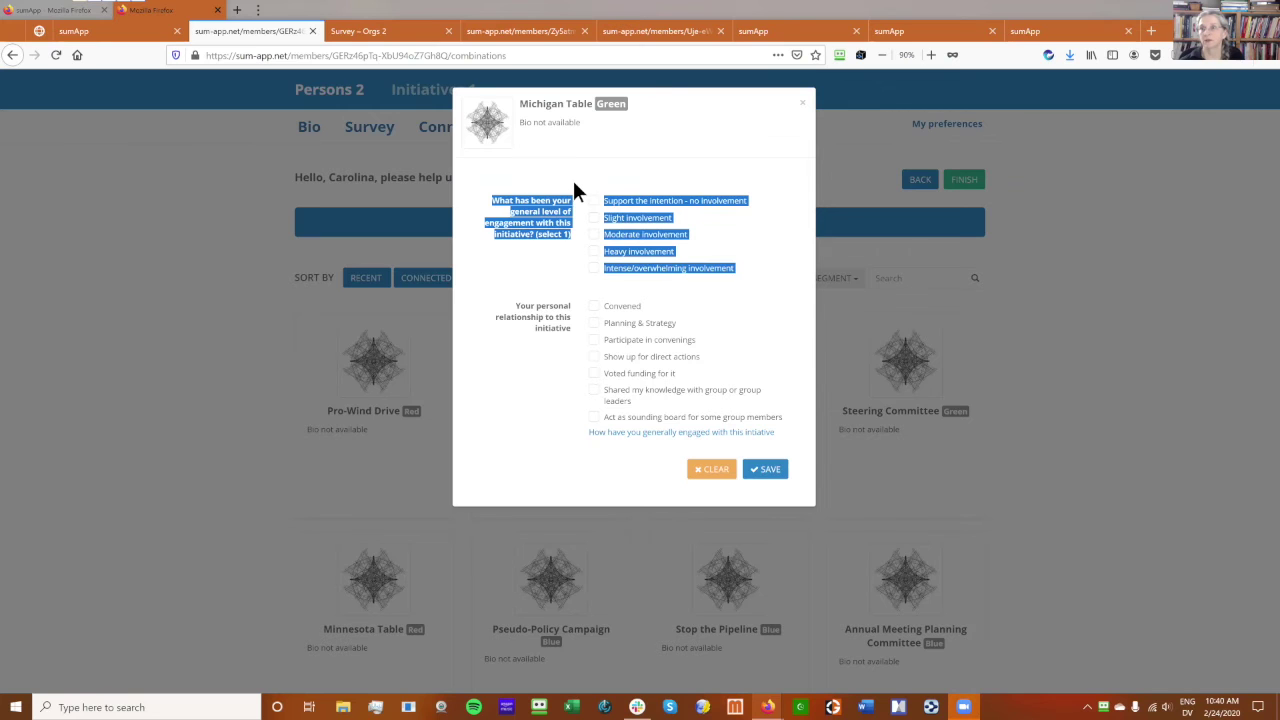
left_click(545, 370)
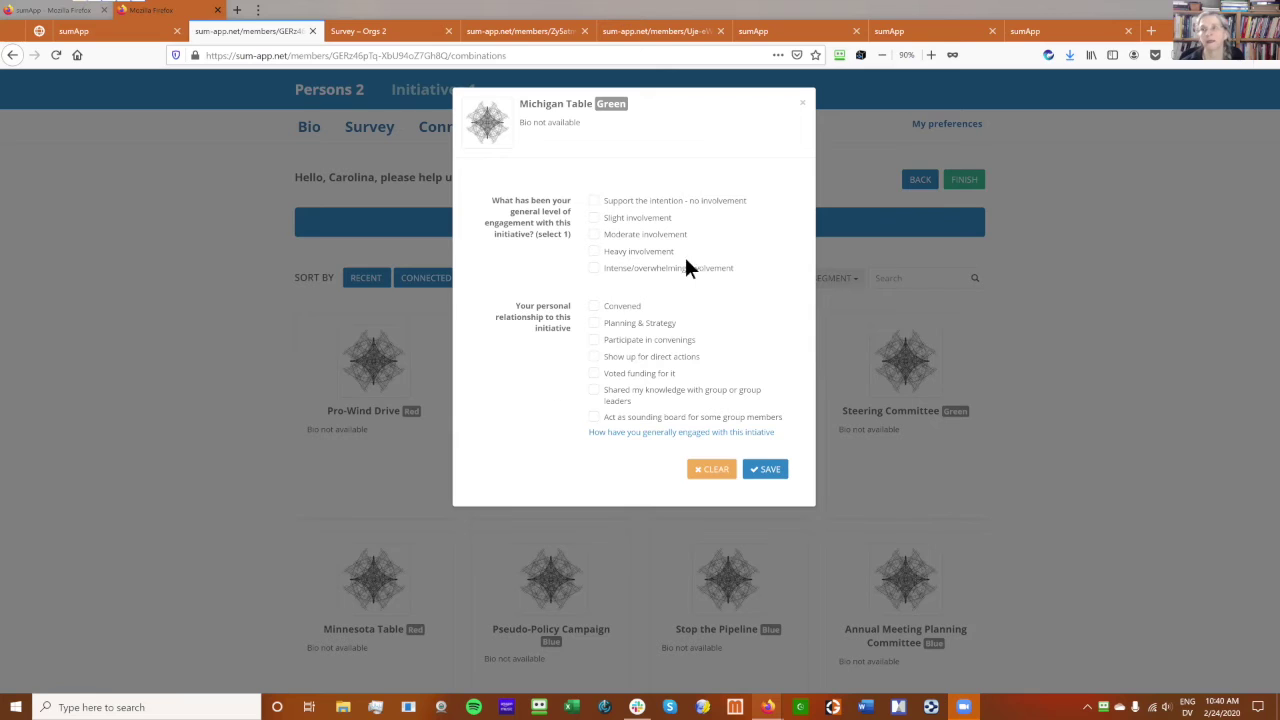
left_click(802, 108)
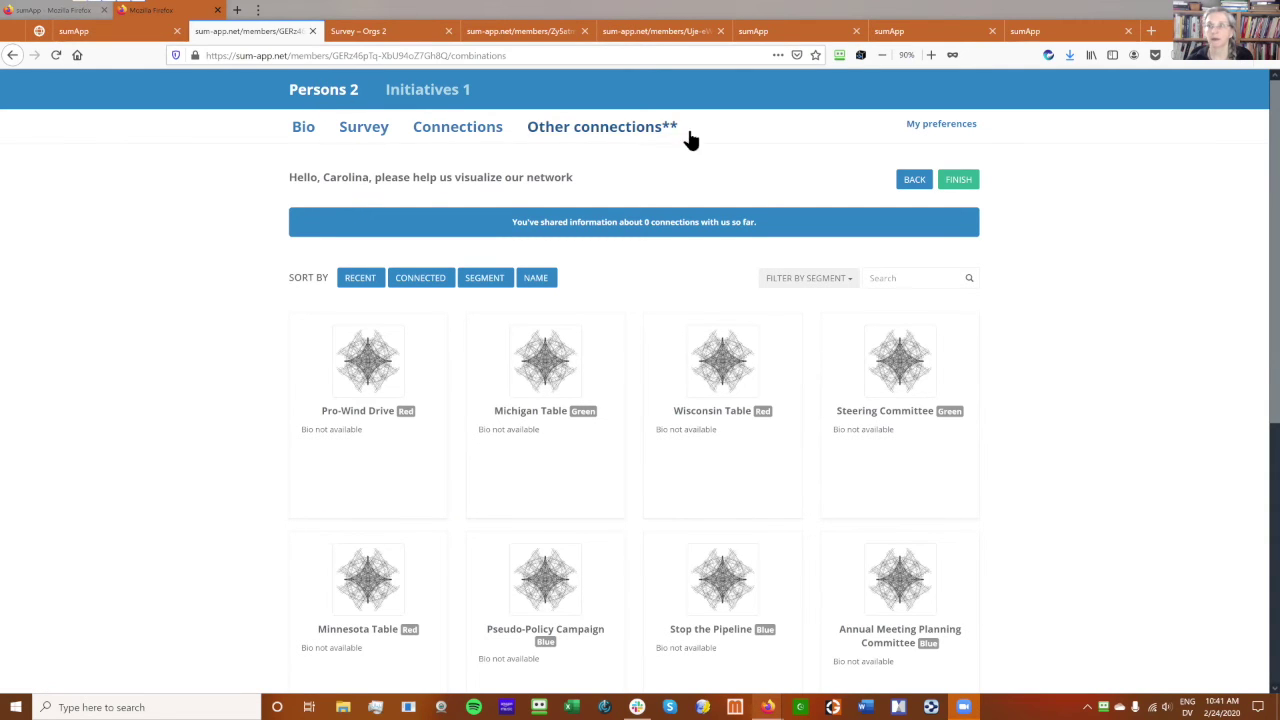
Switch to the Initiatives 1 member view and review its Initiative Profile and Initiative Specs pages.
left_click_drag(671, 134, 524, 137)
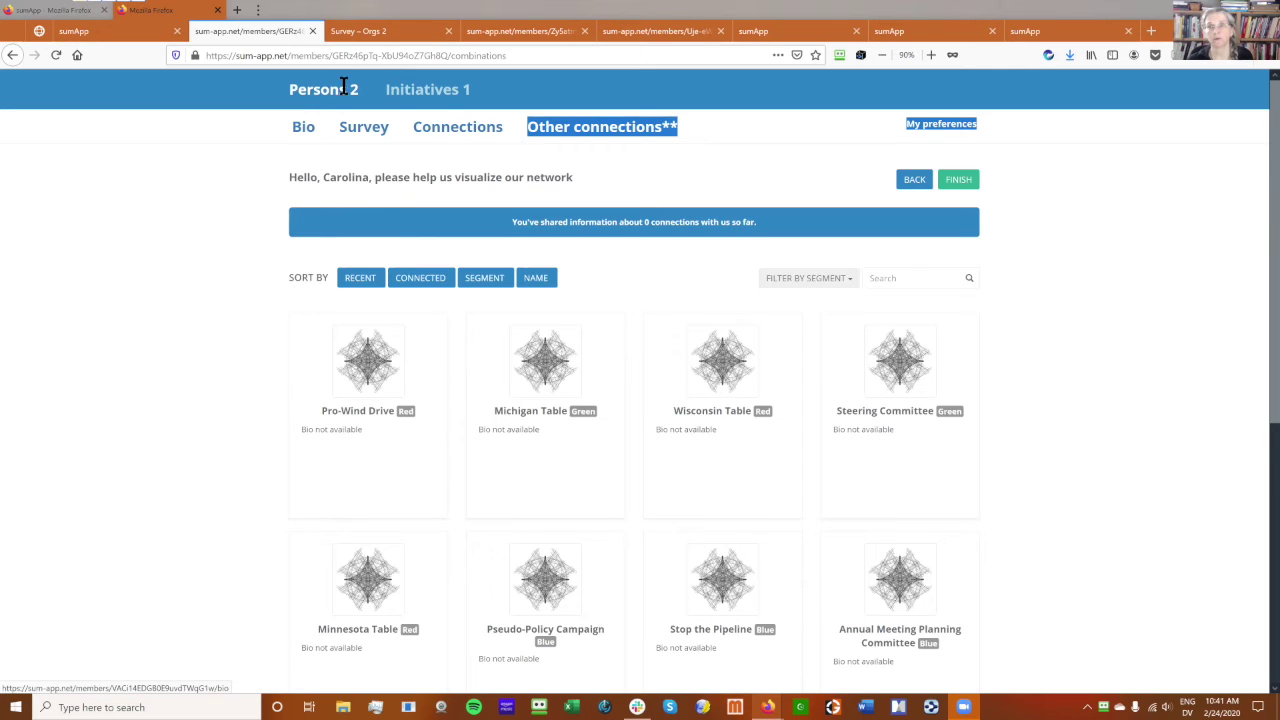
left_click_drag(370, 89, 238, 122)
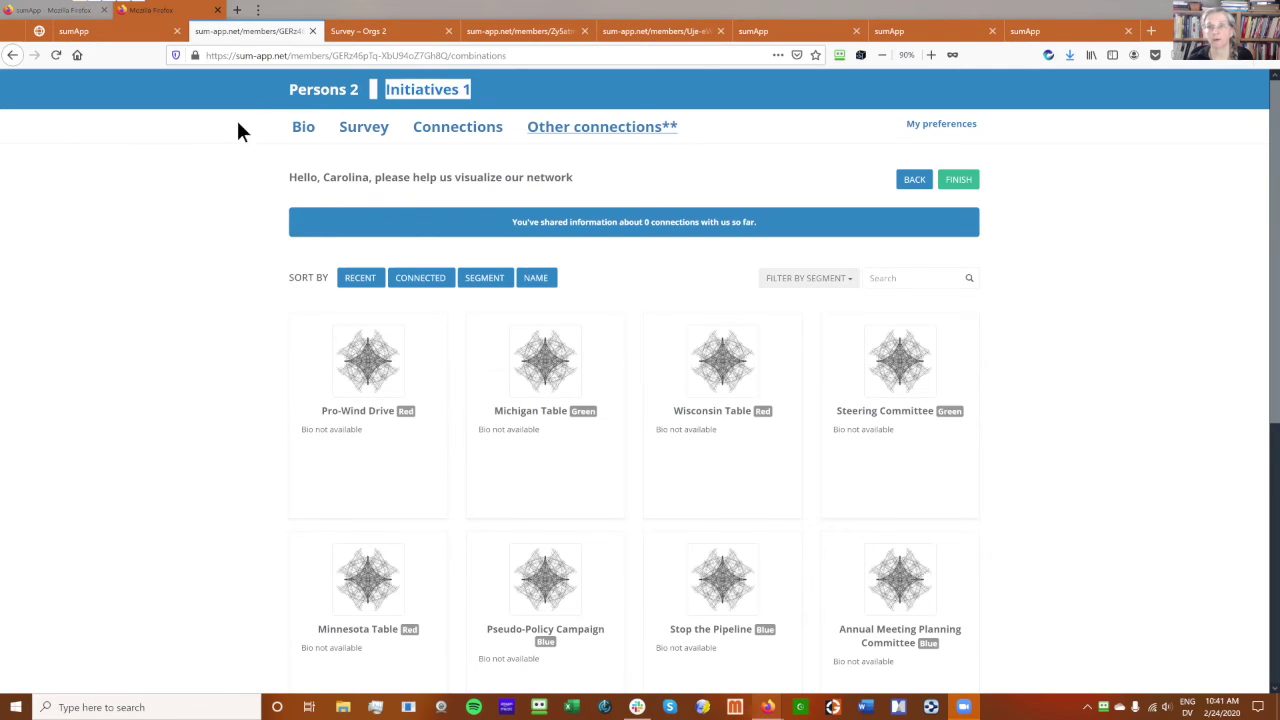
left_click(235, 185)
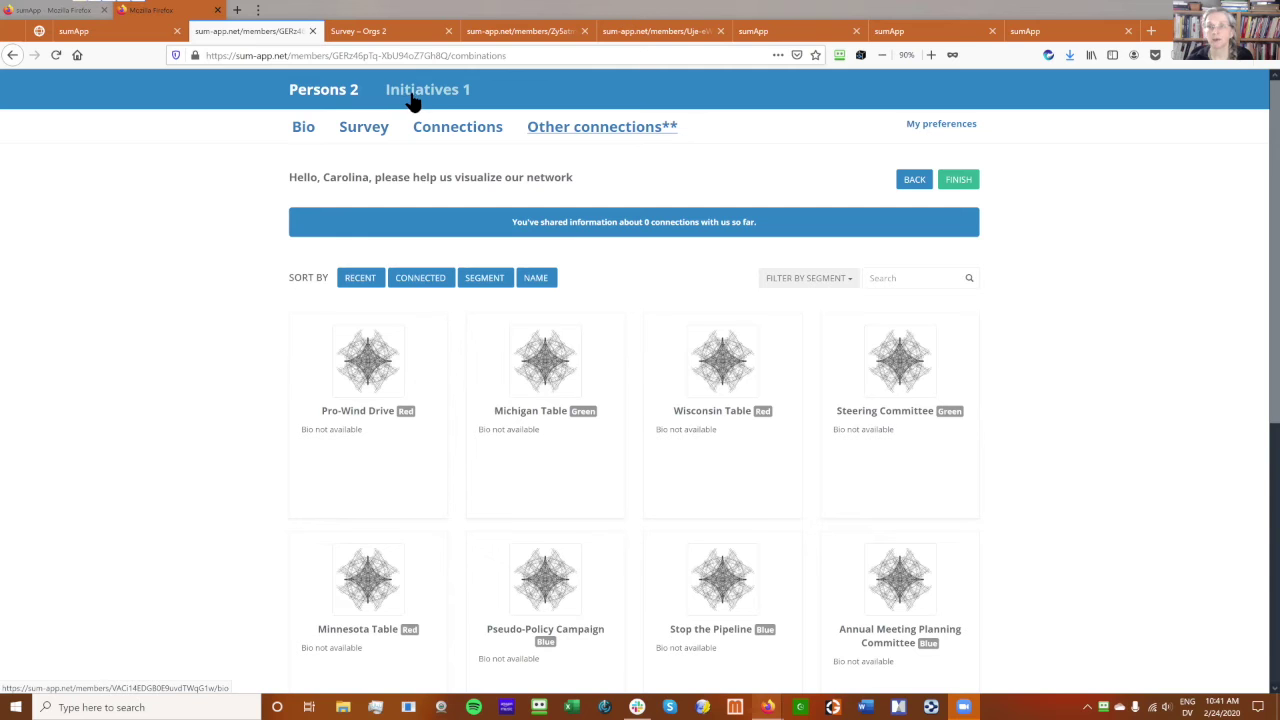
left_click(429, 96)
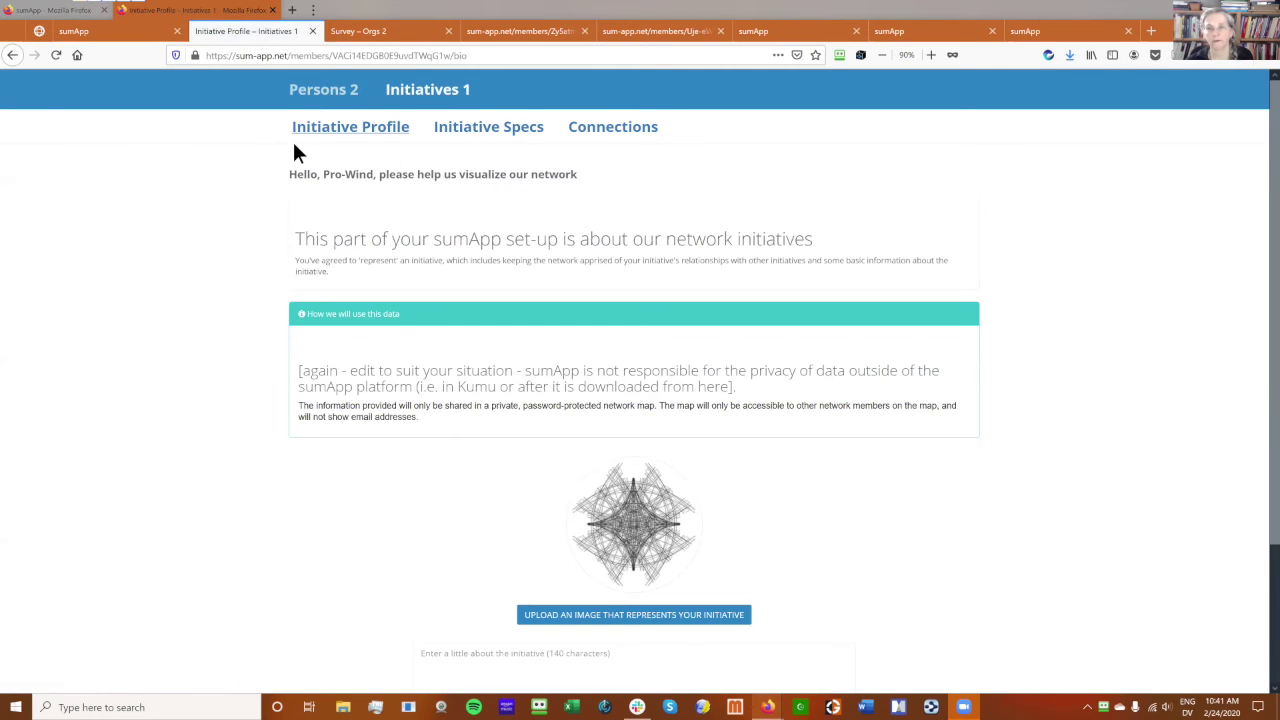
left_click(339, 133)
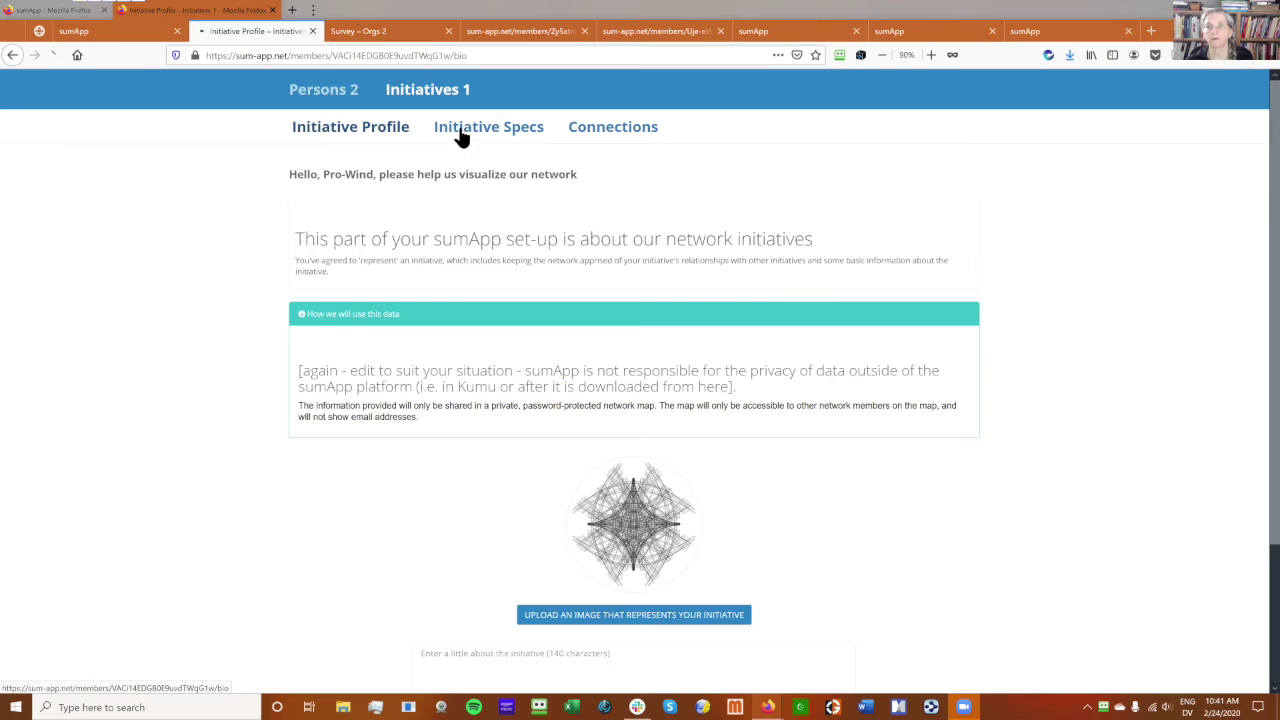
left_click(489, 130)
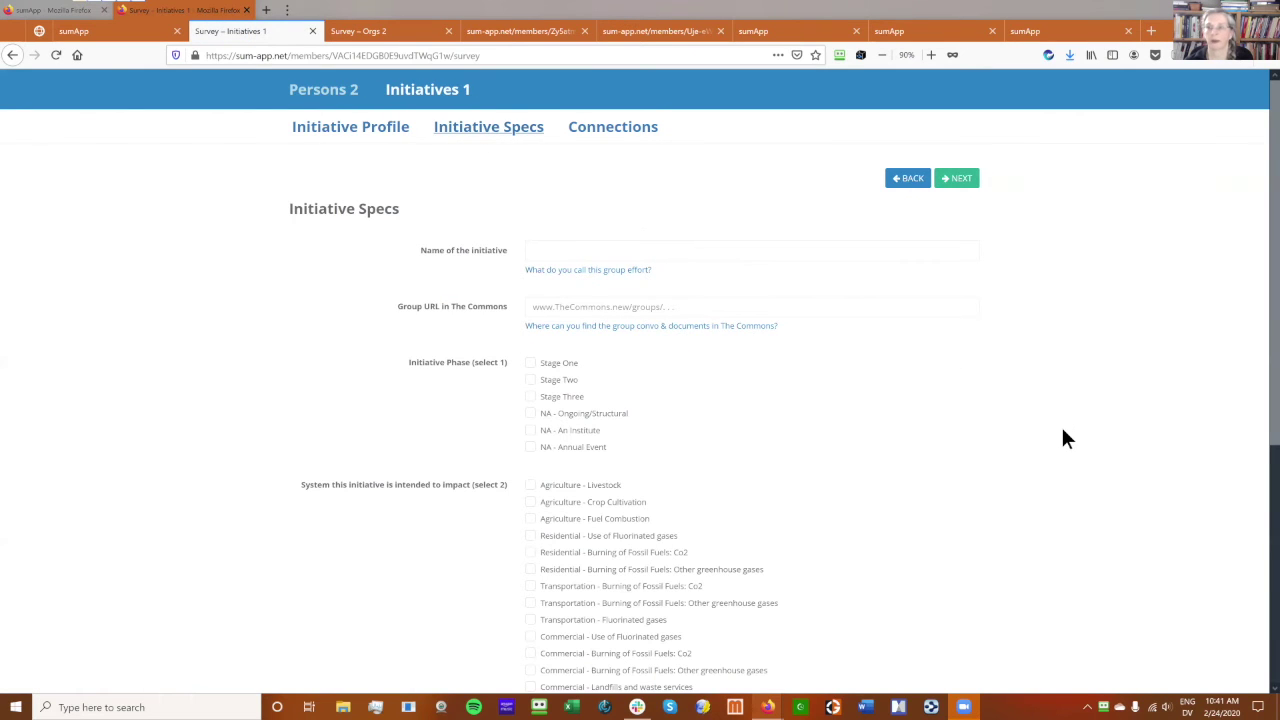
scroll(1061, 424, "down", 2)
scroll(1063, 432, "down", 1)
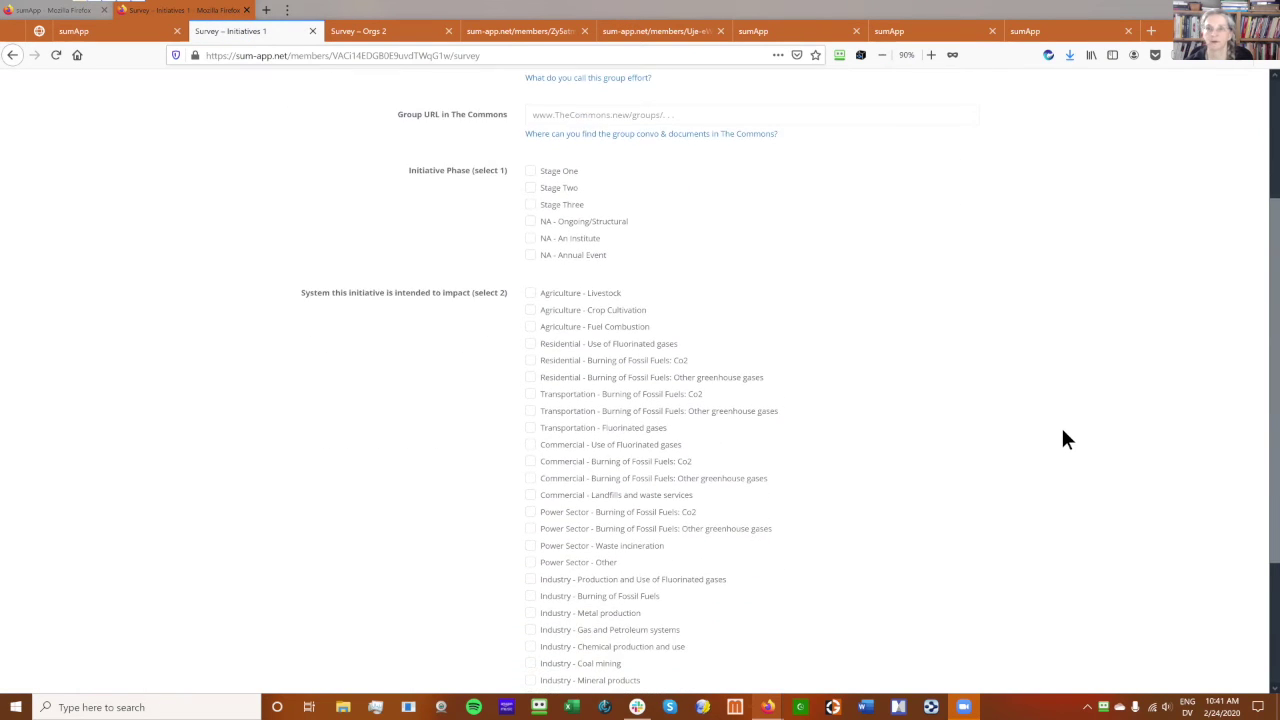
scroll(1065, 440, "down", 3)
scroll(1065, 440, "up", 6)
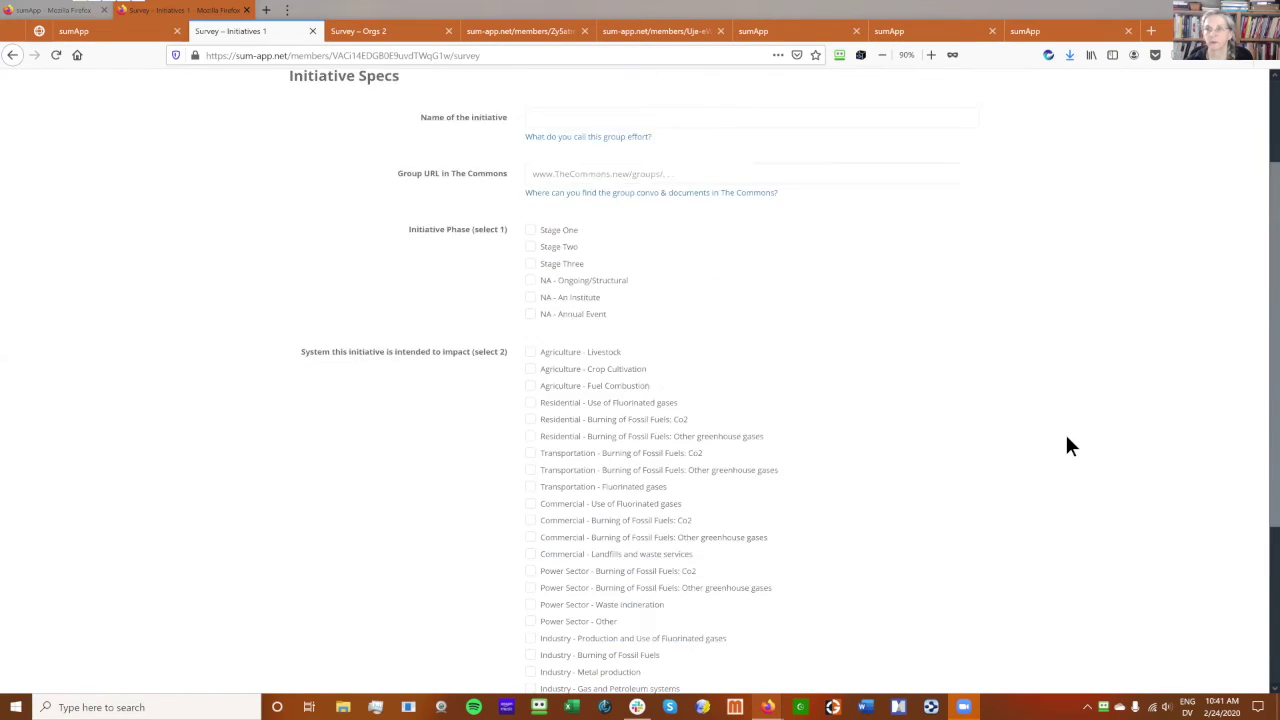
Examine the initiative-to-initiative questions for Michigan Table on the Initiatives 1 Connections page, and return to the Persons 2 view.
left_click(590, 132)
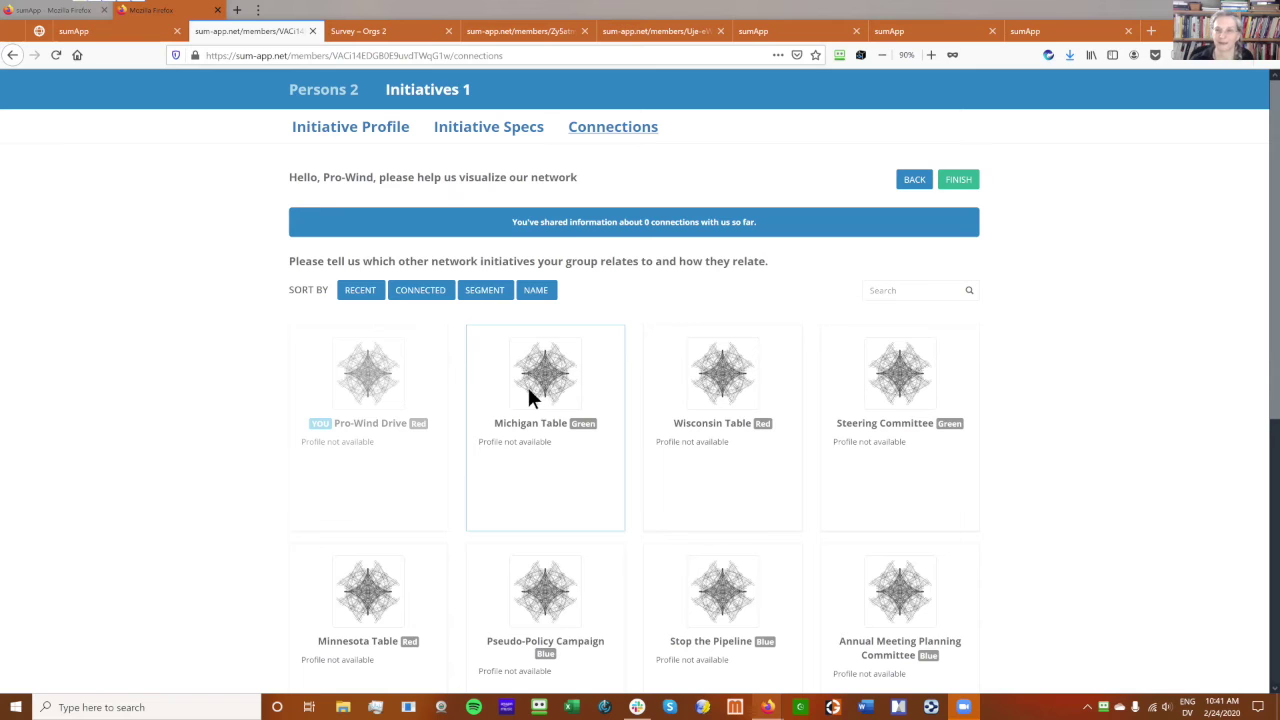
left_click(573, 400)
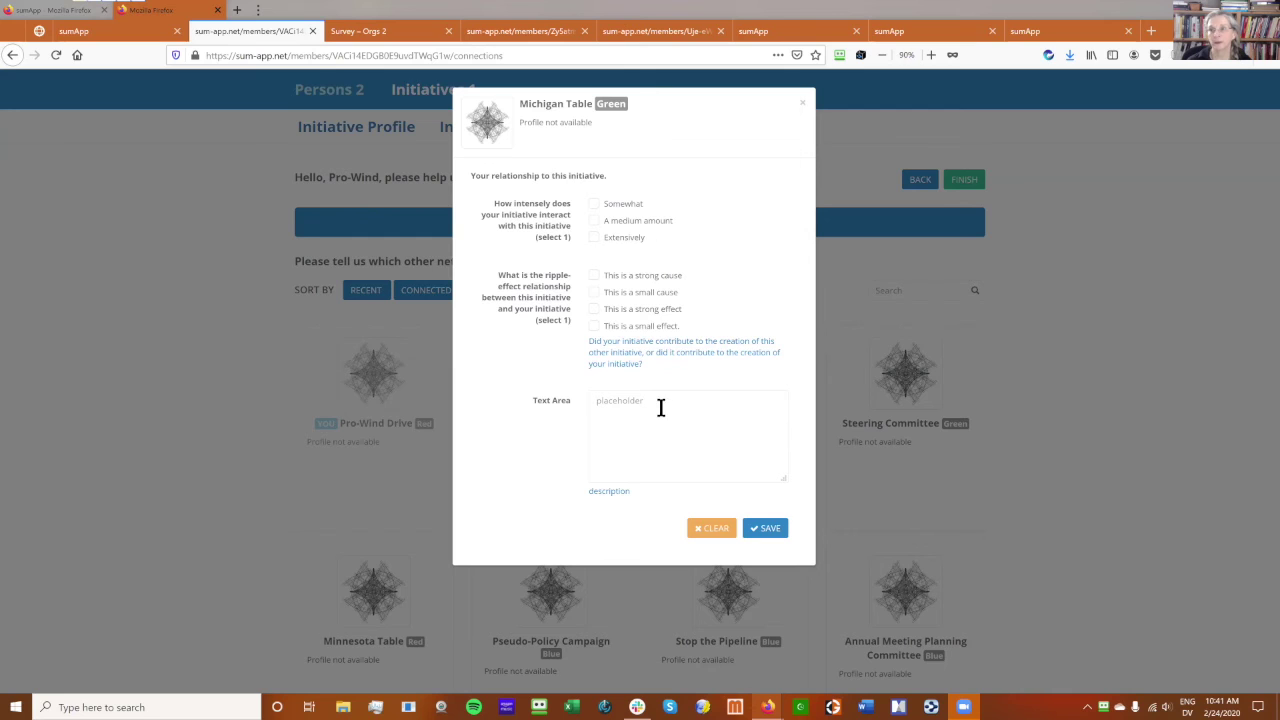
left_click(802, 104)
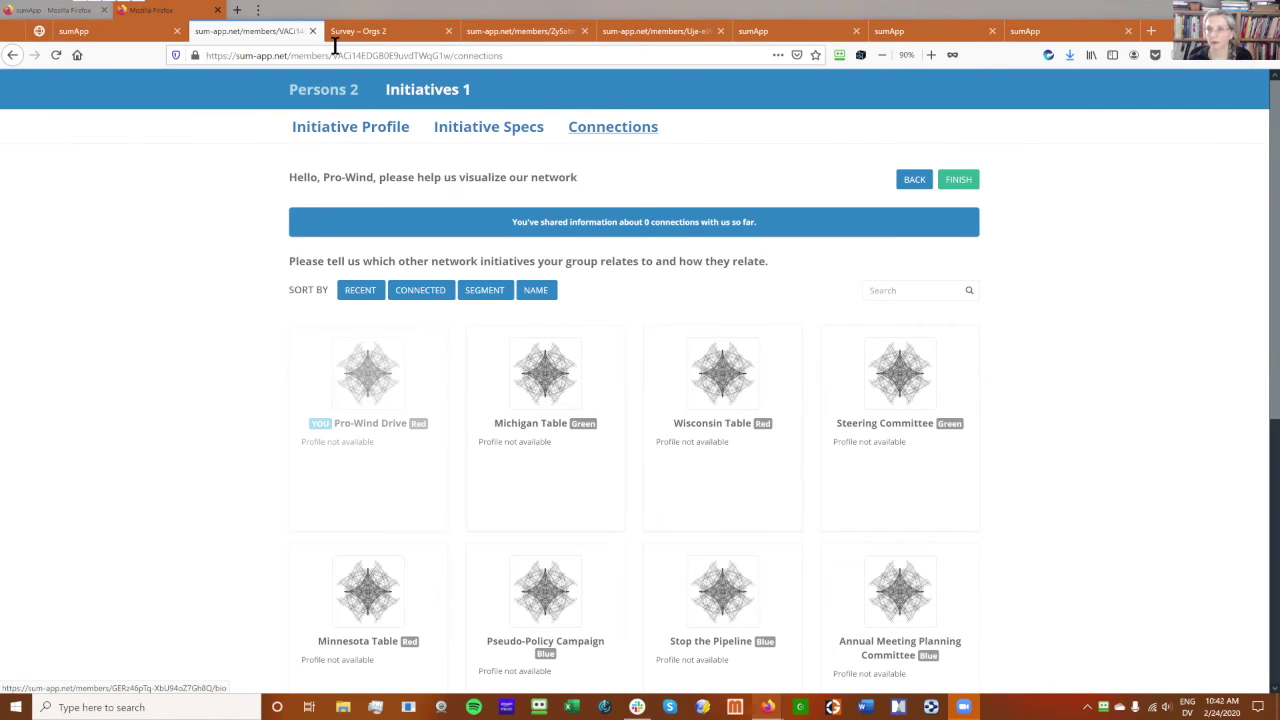
left_click(298, 92)
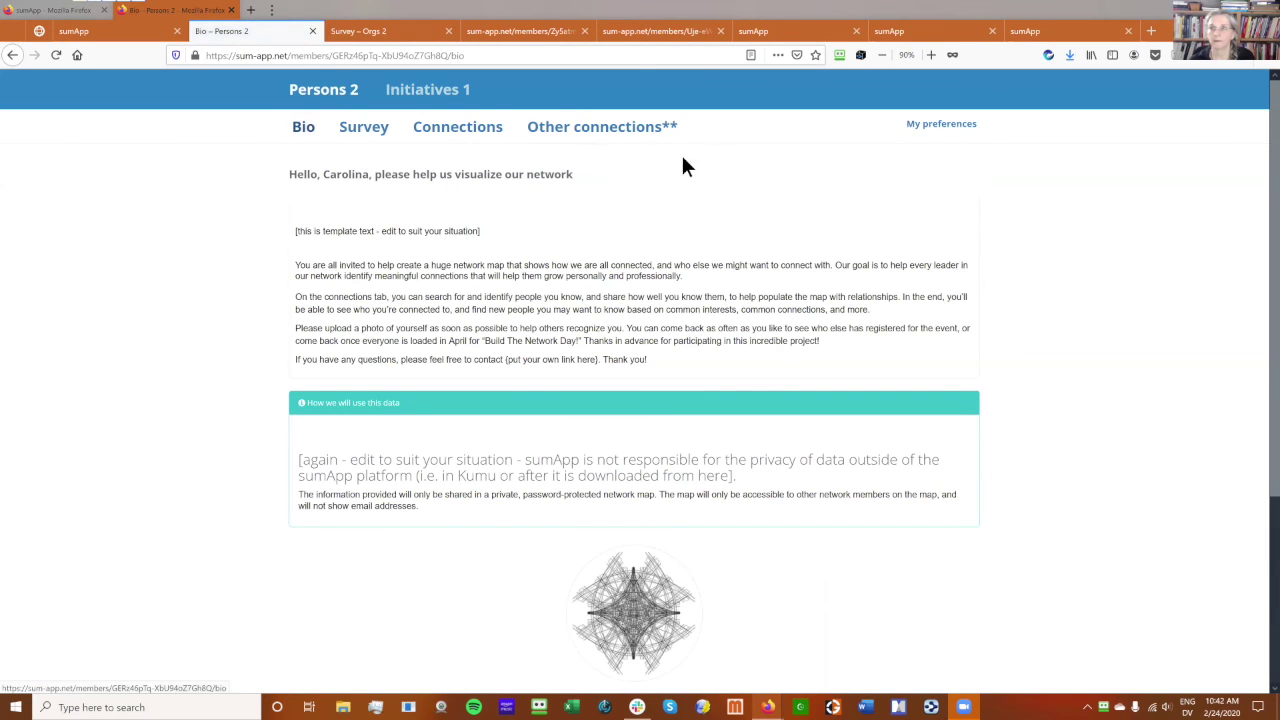
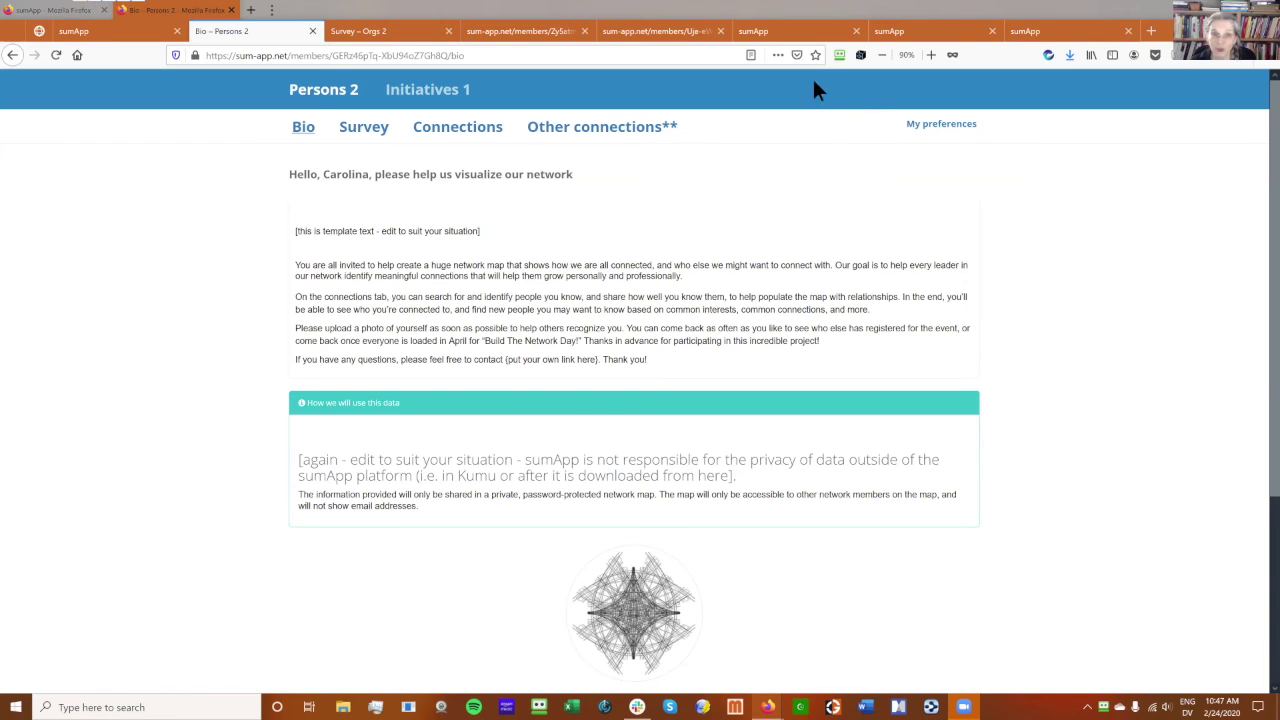
In the Orgs 1 linkage management settings, hide org to org connections and the segment combinations dropdown, check the linkages, and save.
left_click(798, 31)
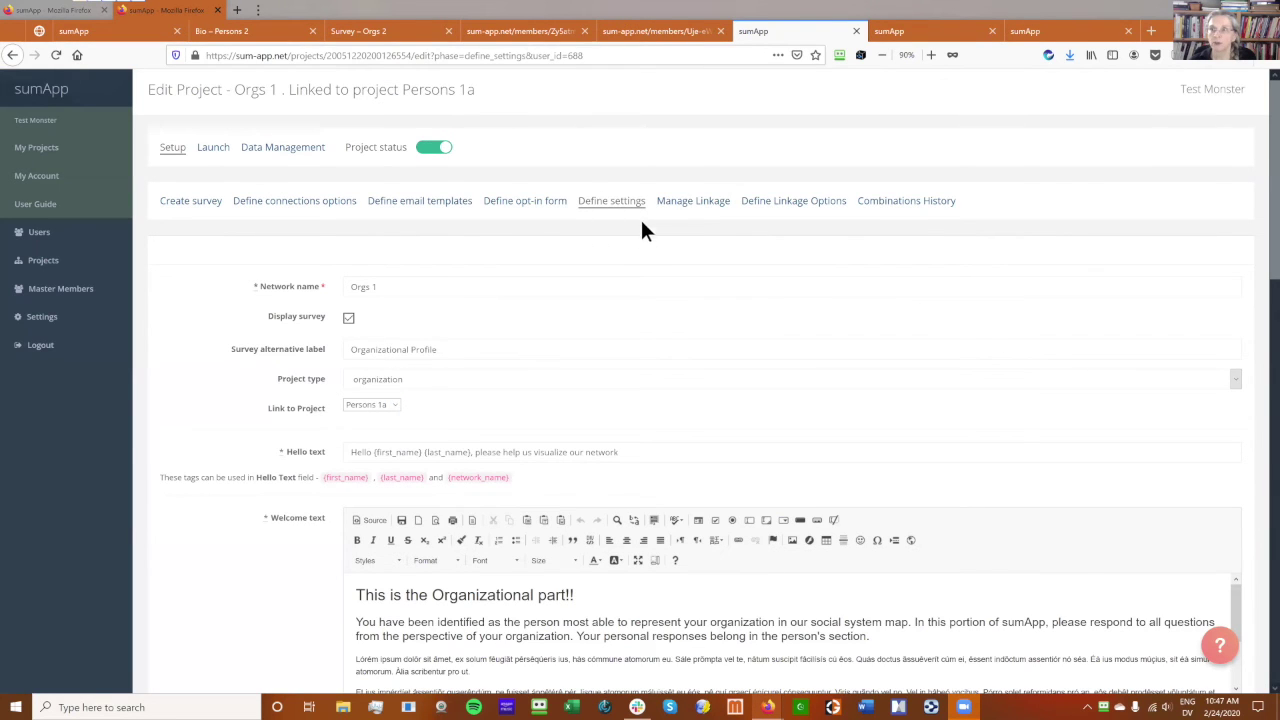
left_click(687, 207)
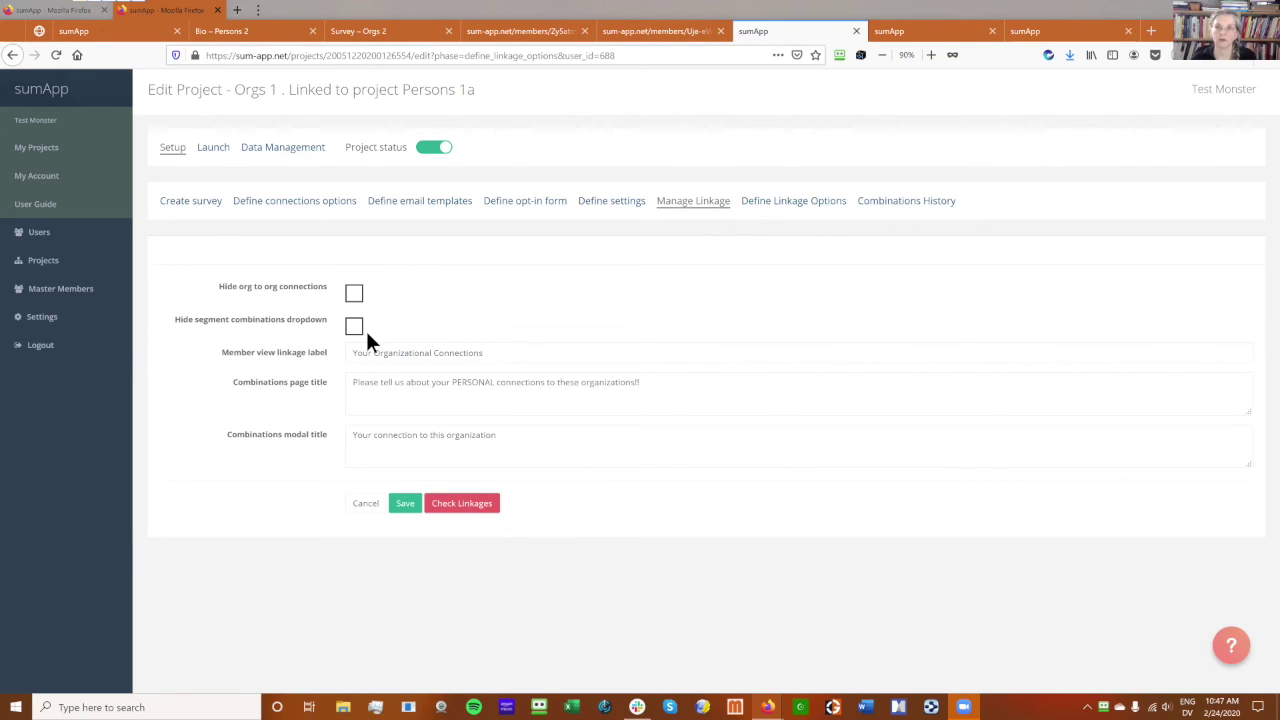
left_click(355, 293)
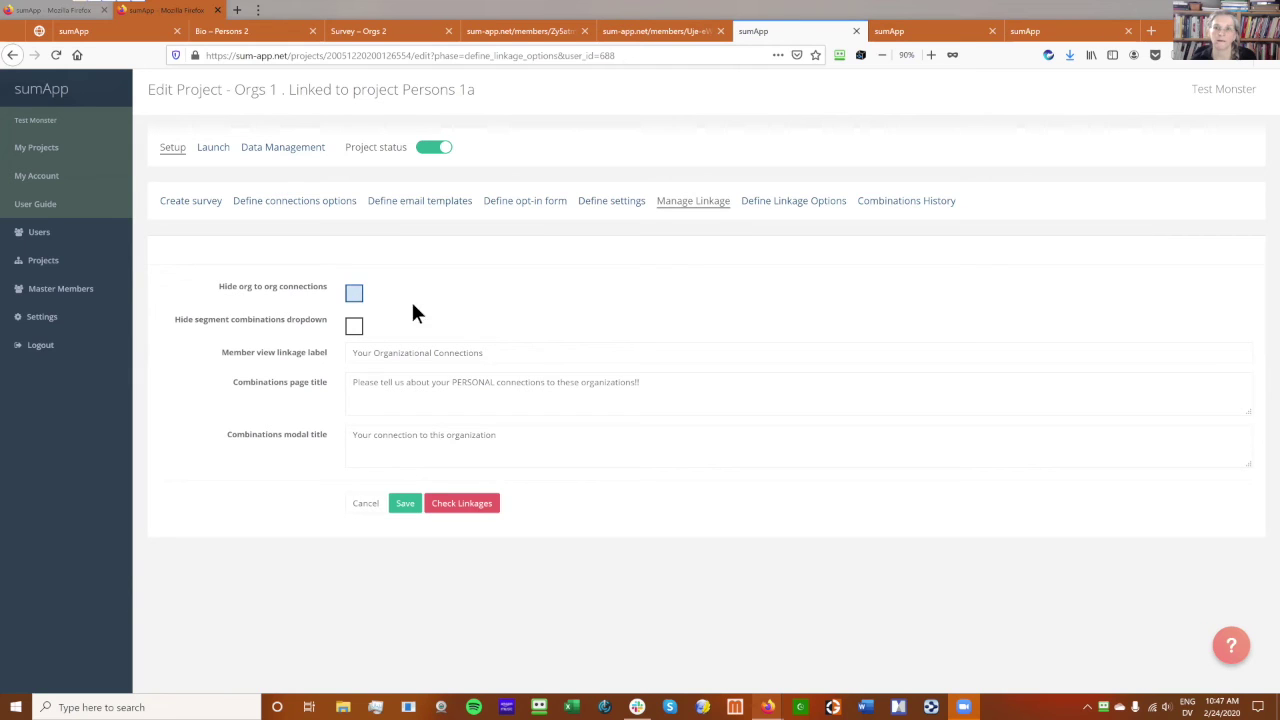
left_click(354, 327)
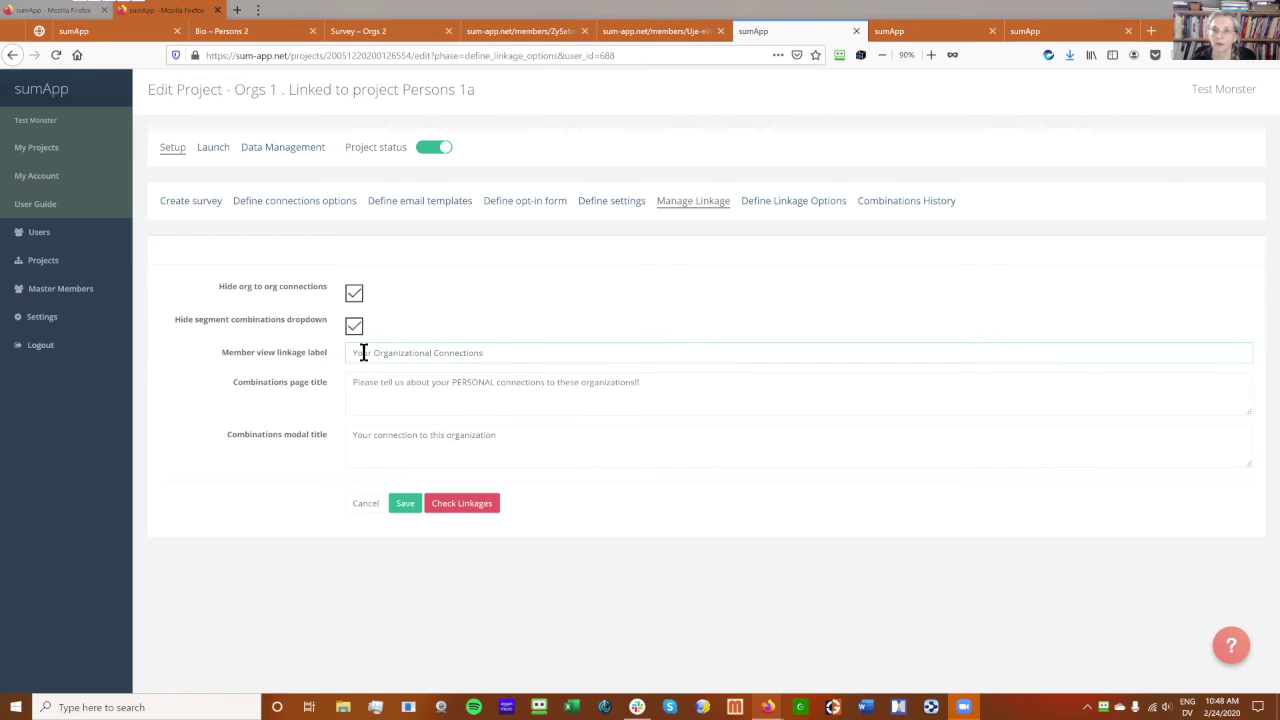
left_click(524, 412)
left_click(524, 460)
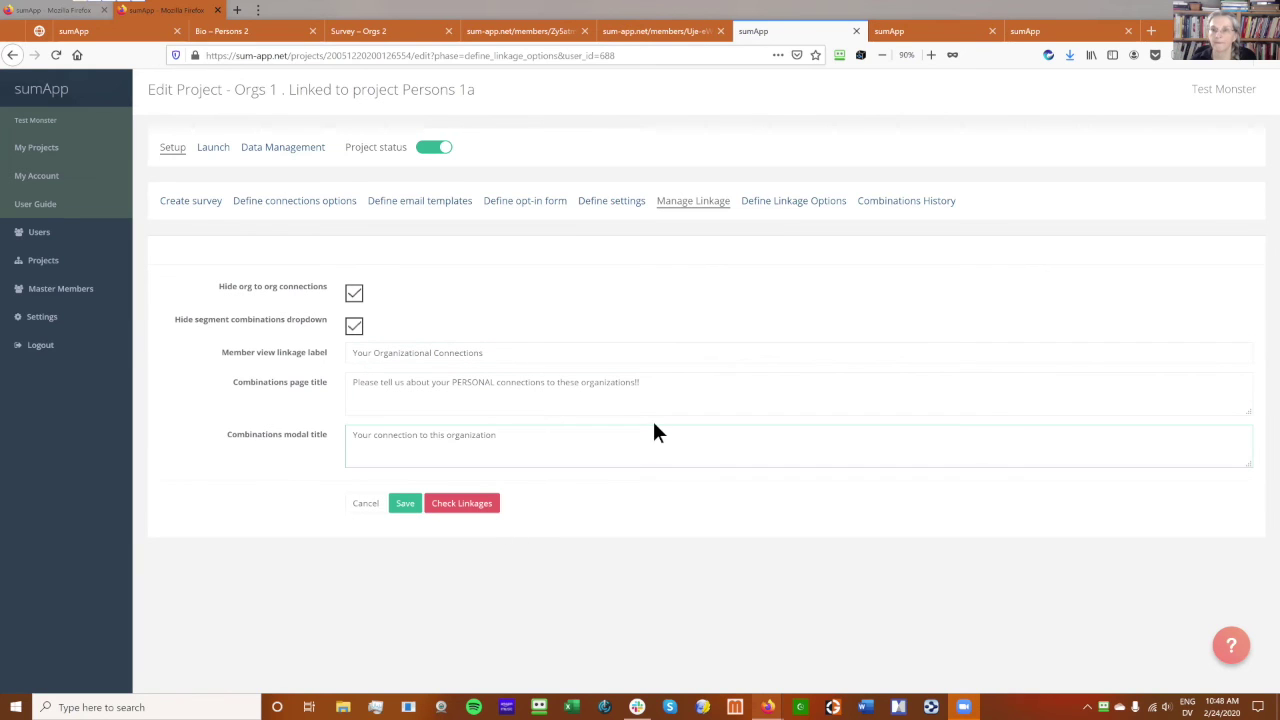
left_click(443, 512)
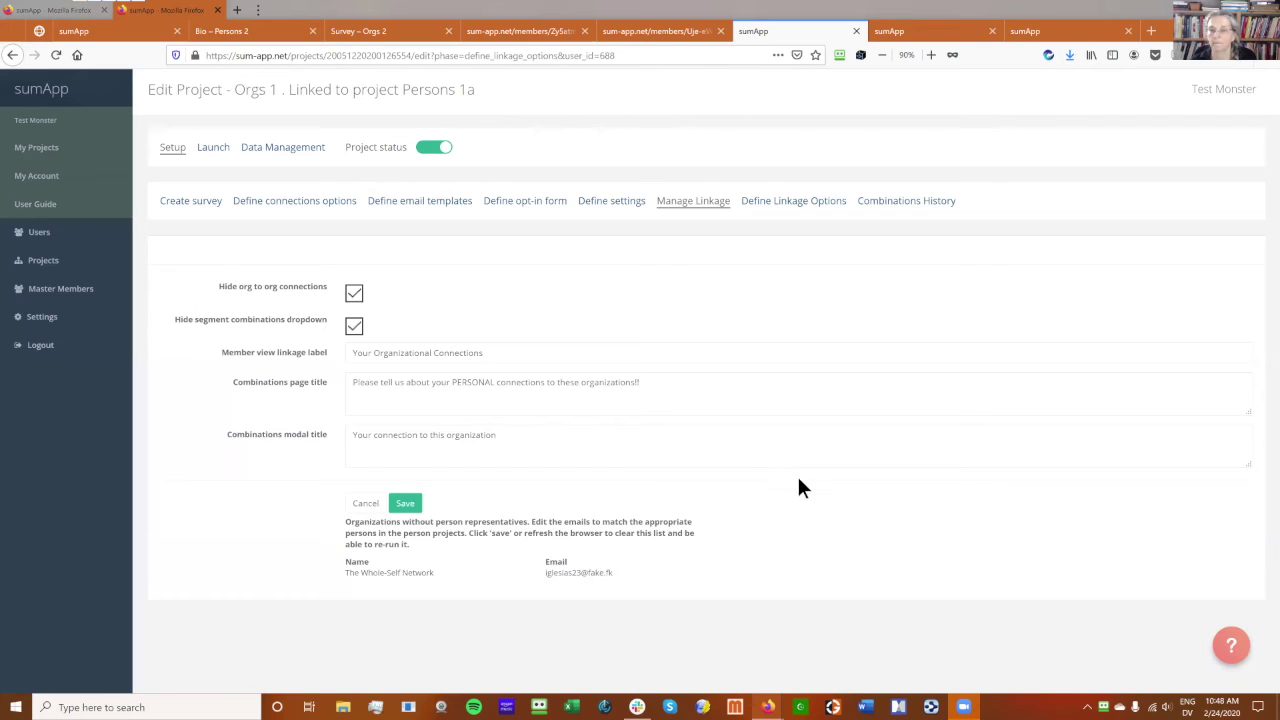
left_click(408, 503)
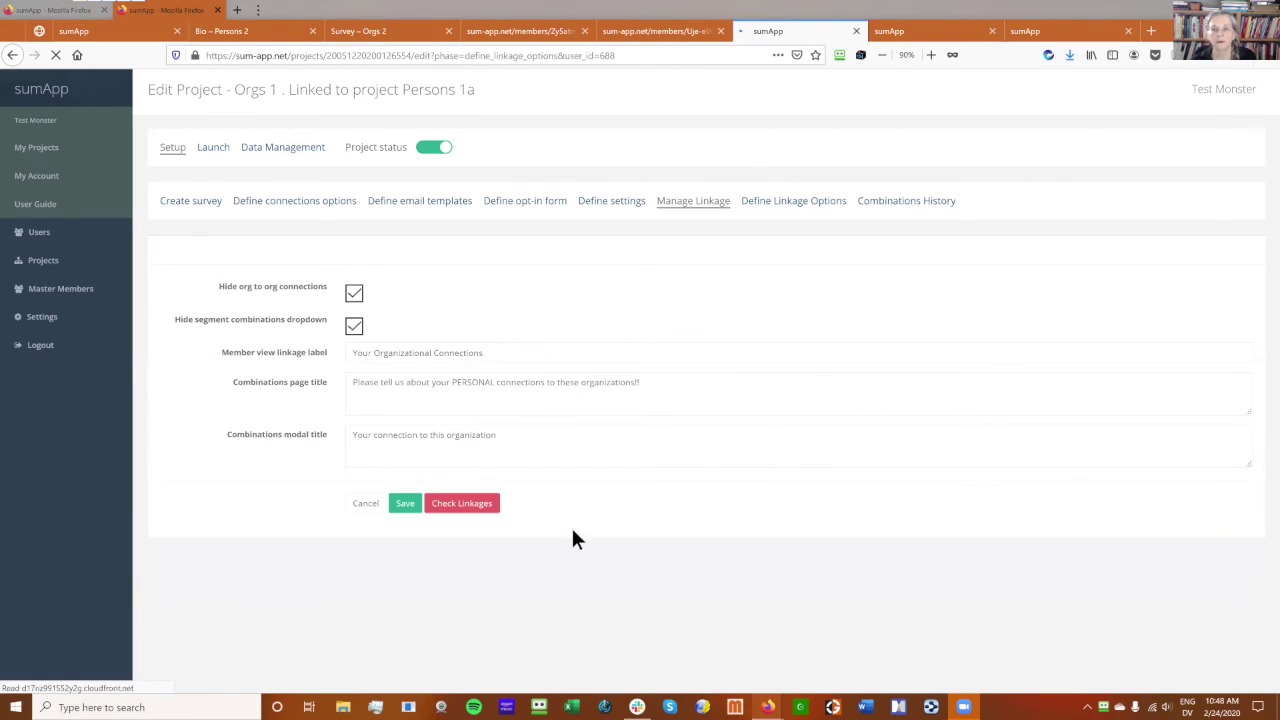
Rerun the Orgs 1 linkage check, examine the name and email of the organization without a person representative, and save to clear the list.
left_click(461, 510)
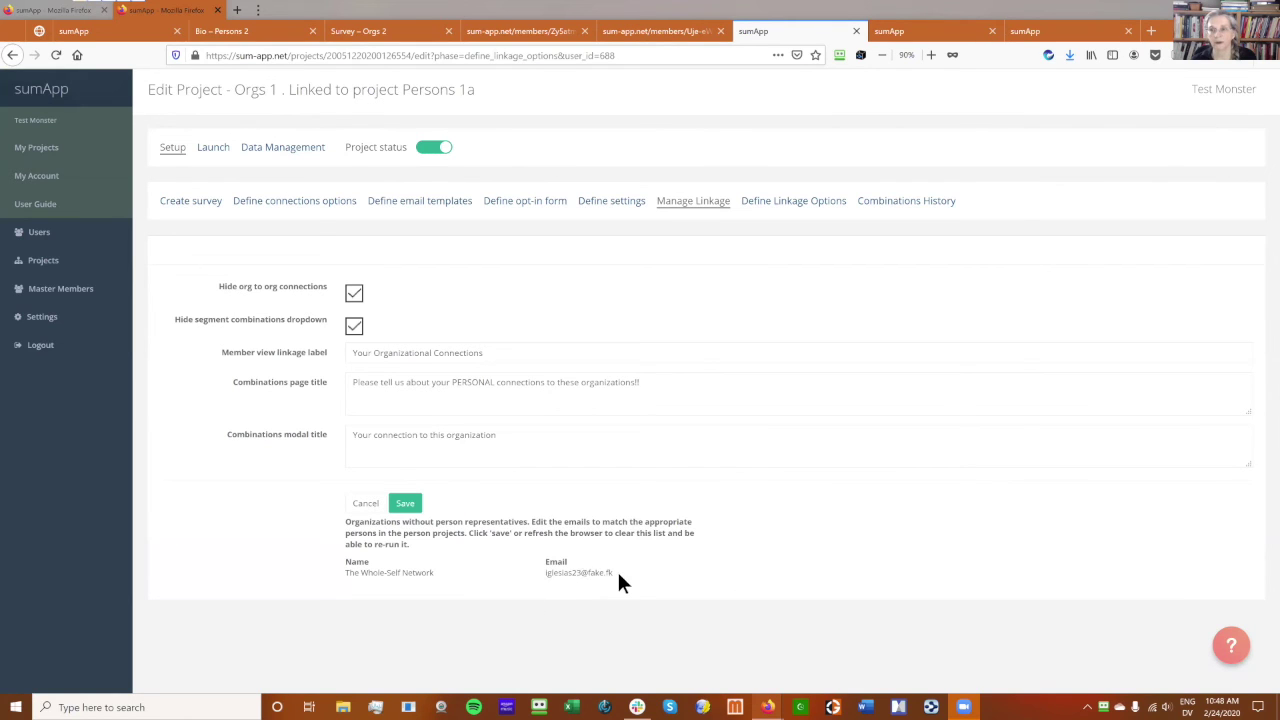
double_click(565, 573)
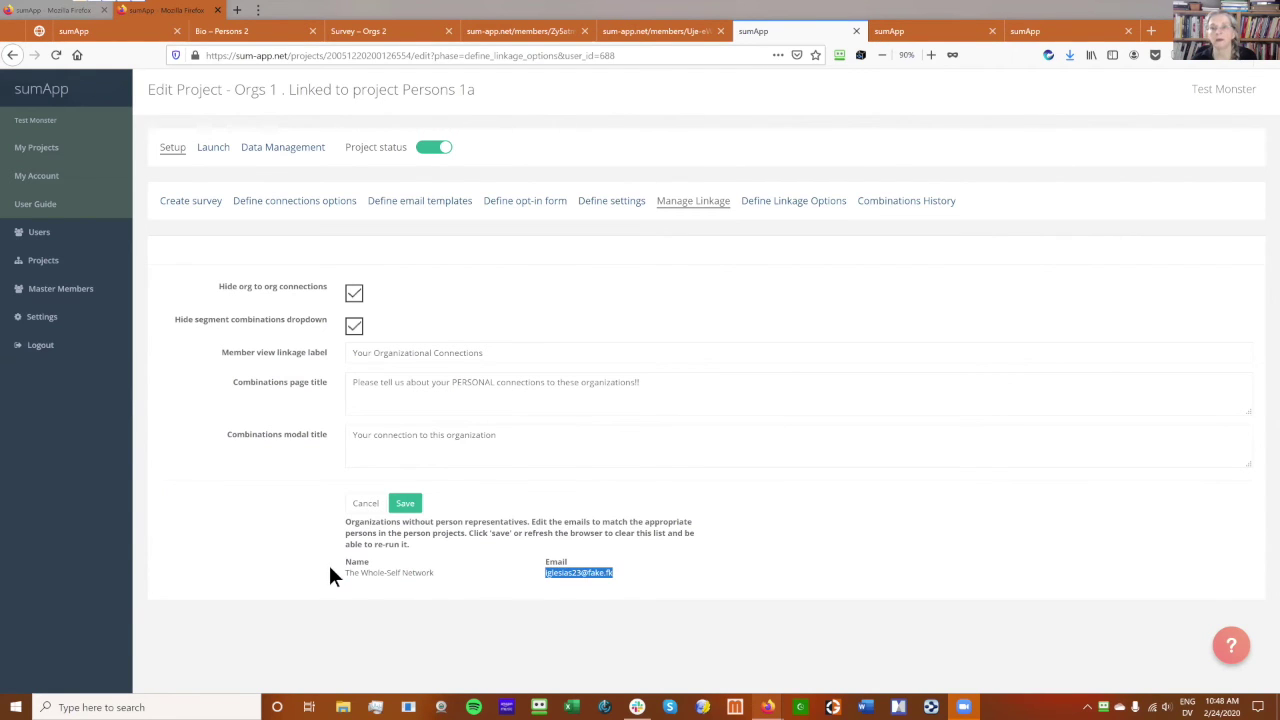
left_click_drag(344, 572, 435, 573)
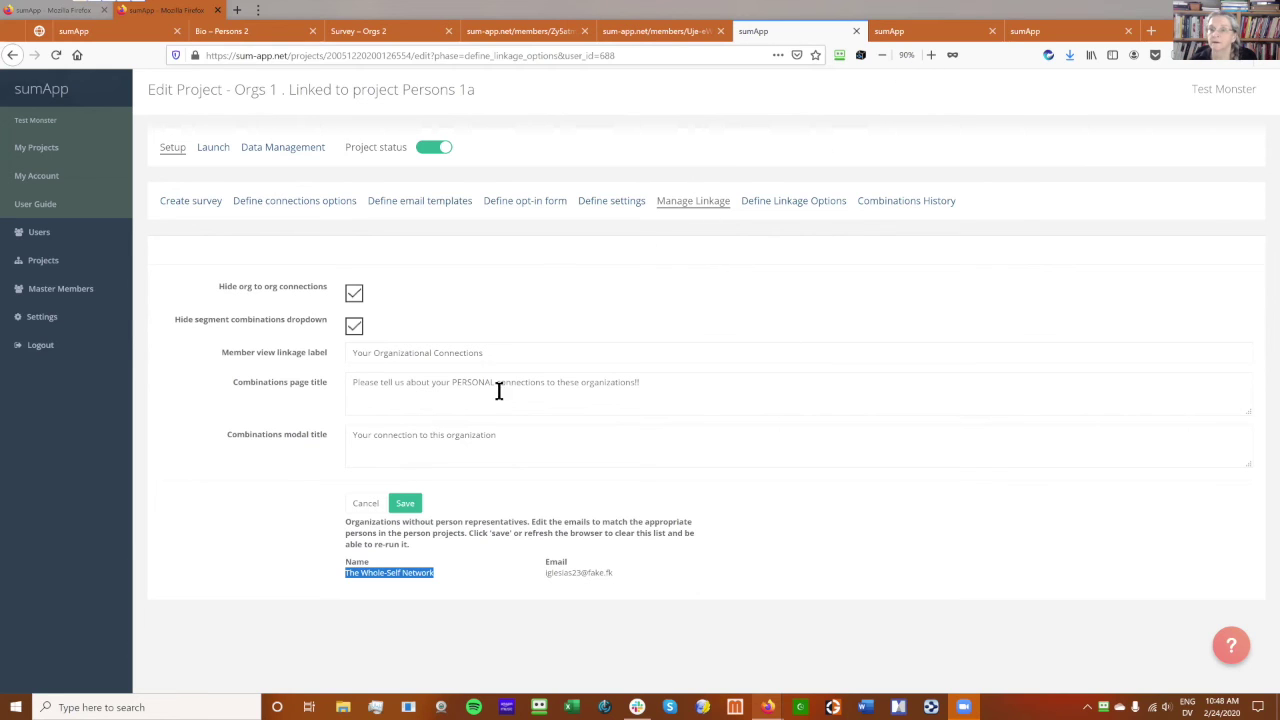
left_click(411, 508)
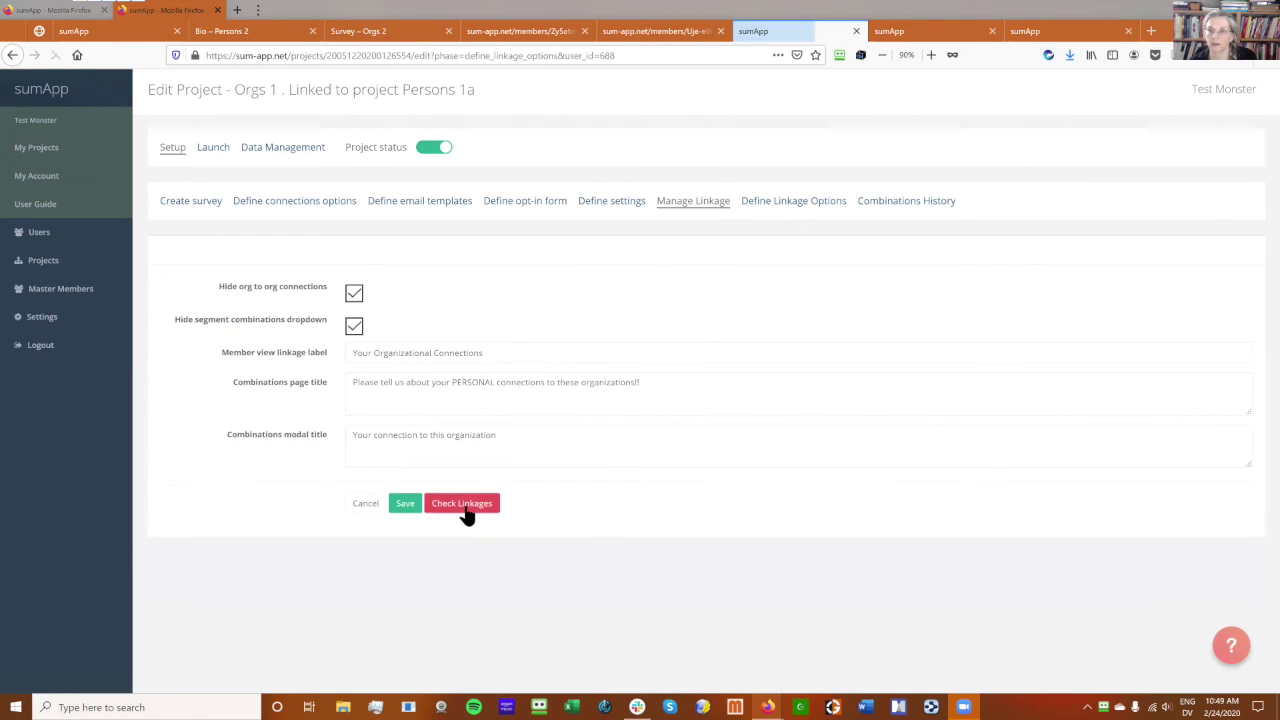
left_click(470, 510)
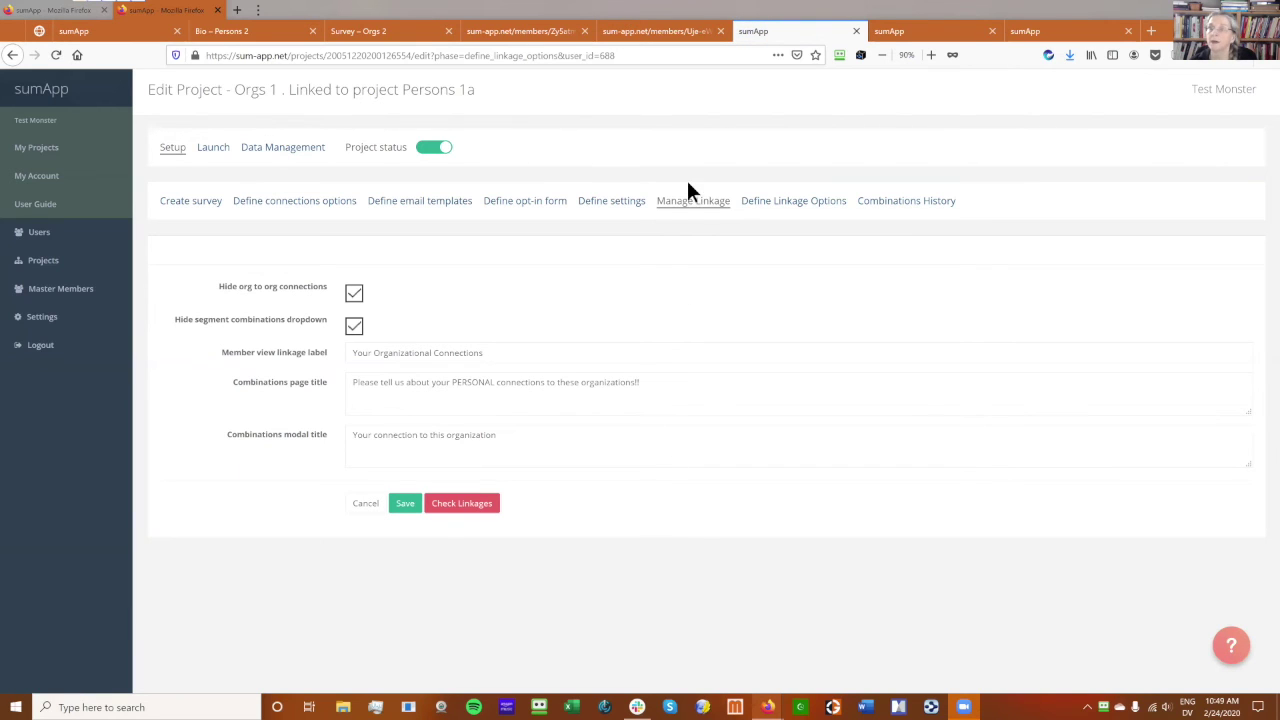
In the Orgs 1 linkage options, relabel the first checkbox question "General strength of your PERSONAL connection to this organization (select 1)".
left_click(805, 208)
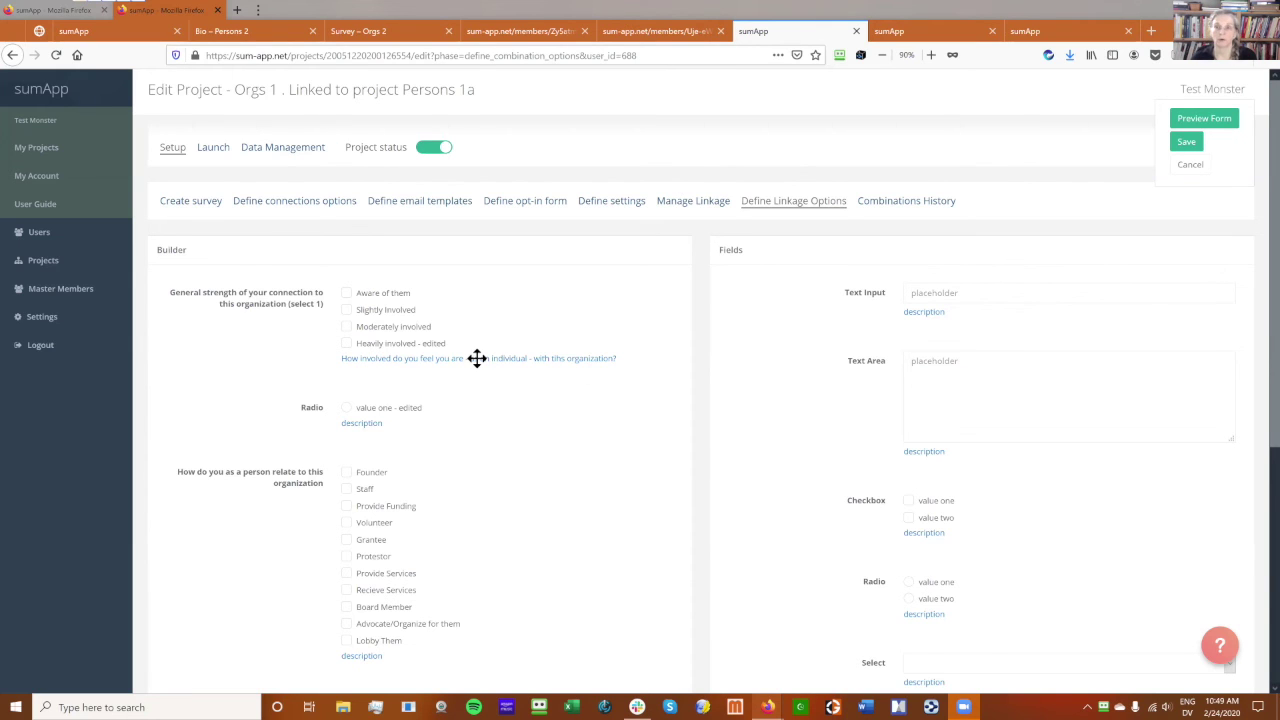
left_click(437, 334)
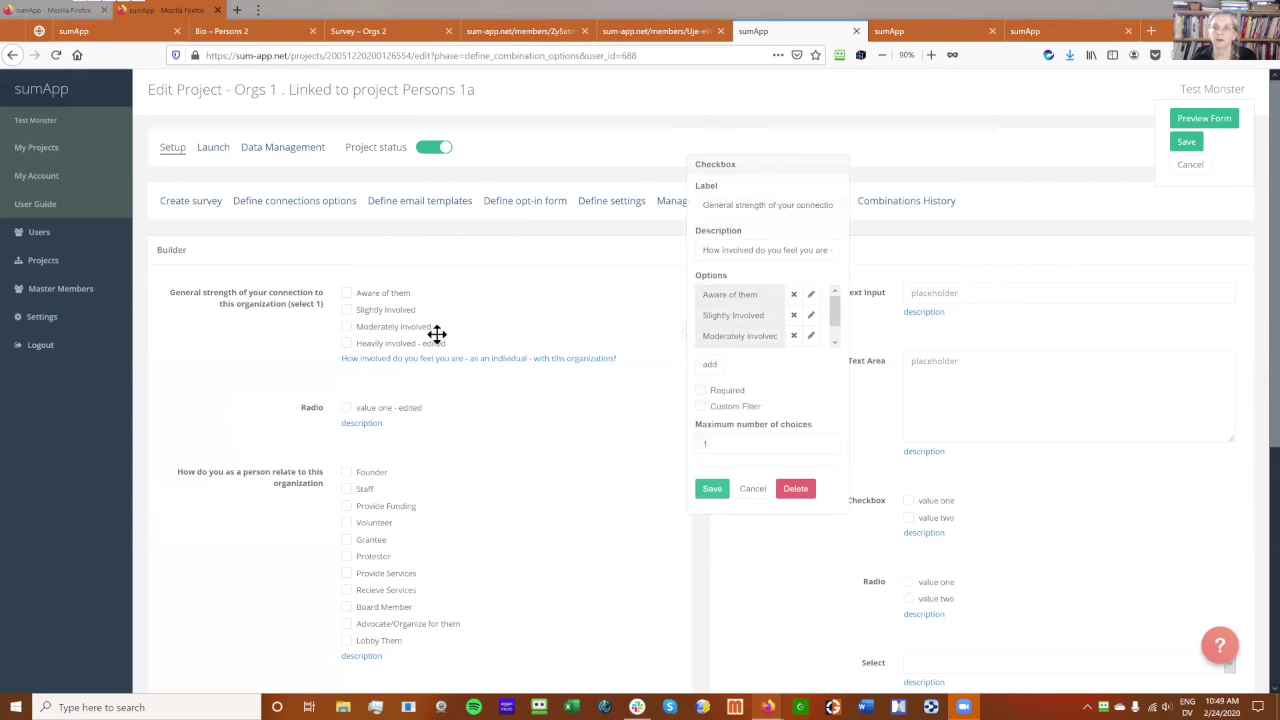
left_click(757, 206)
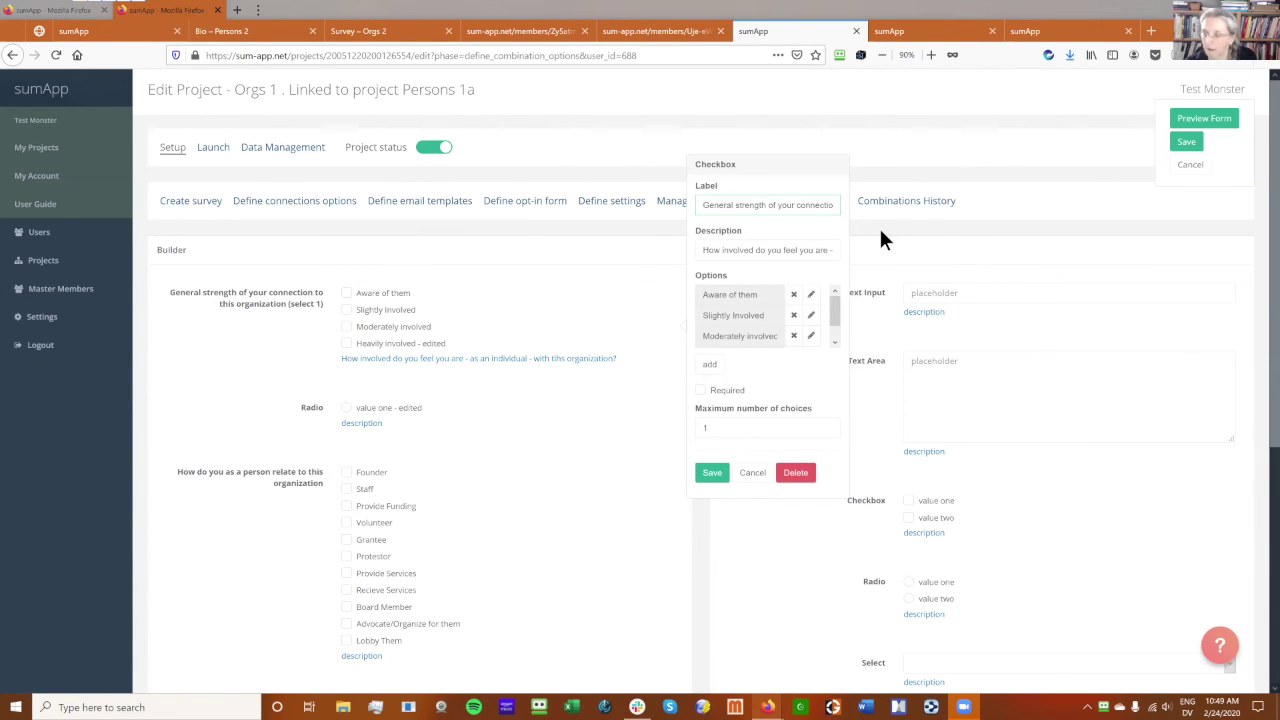
type("PERNSONAL")
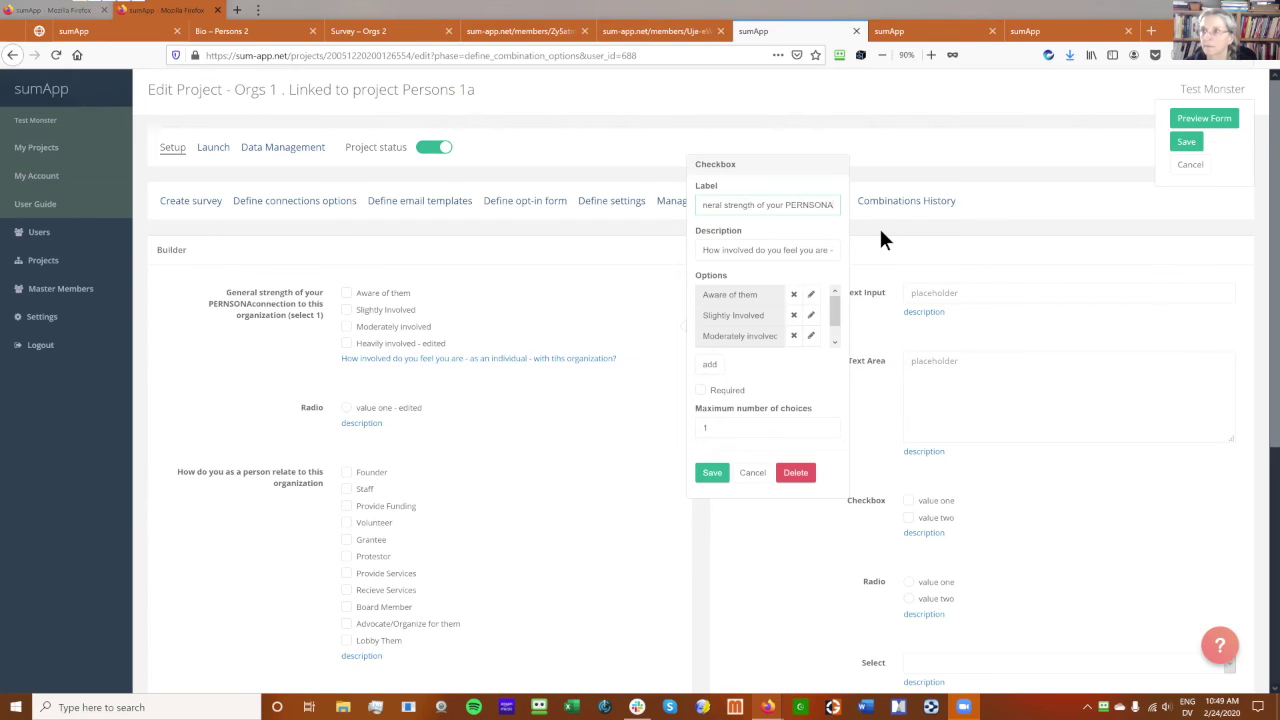
key("BackSpace")
key("BackSpace")
key("BackSpace")
key("BackSpace")
key("BackSpace")
key("BackSpace")
type("SONA")
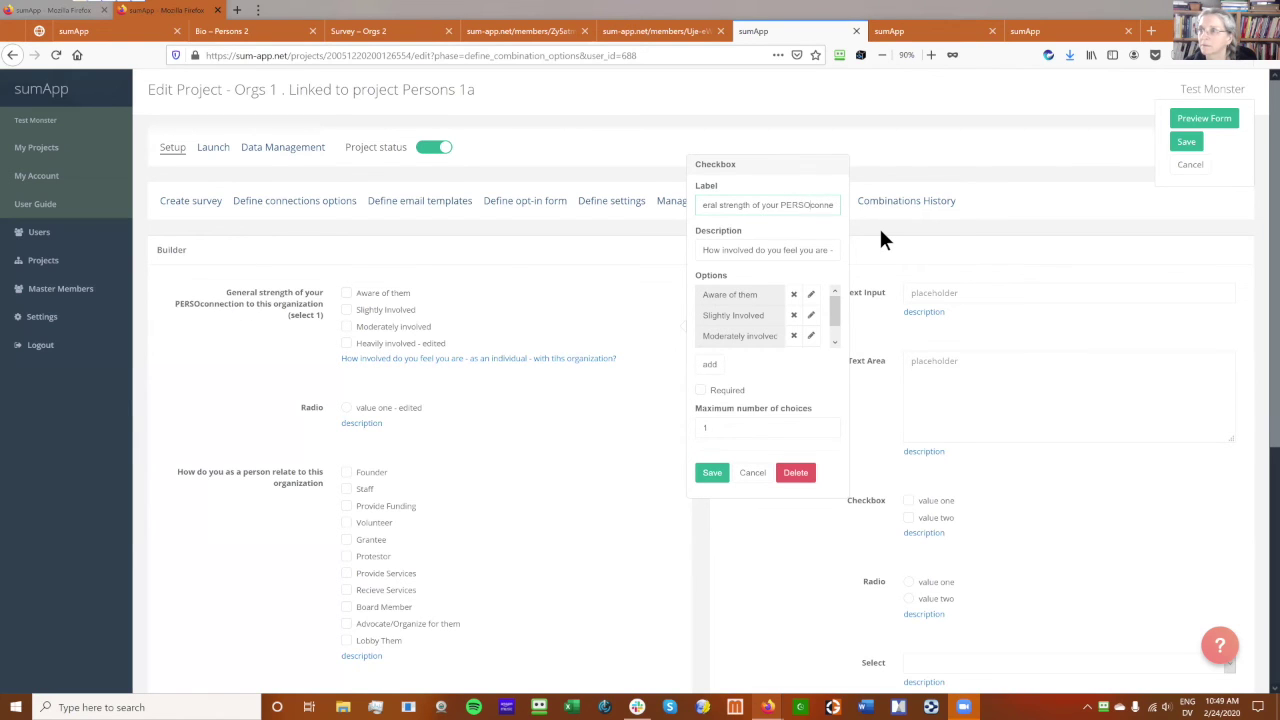
type("L")
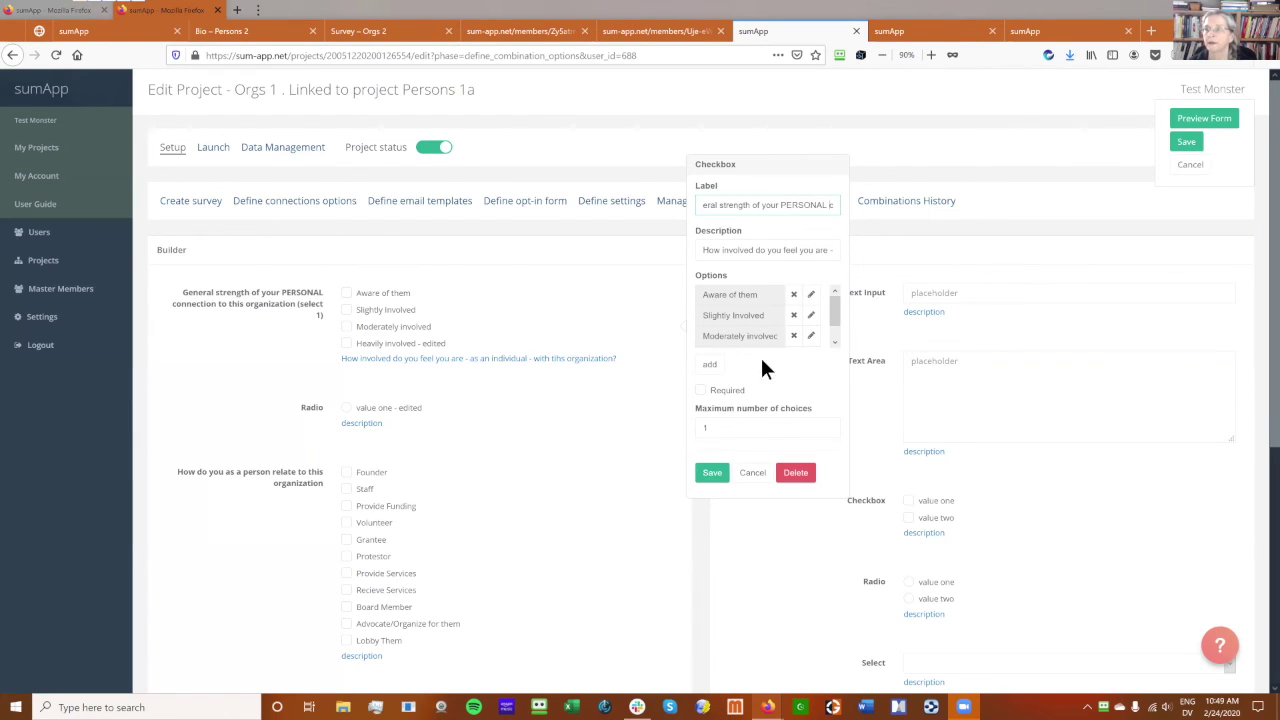
left_click(705, 479)
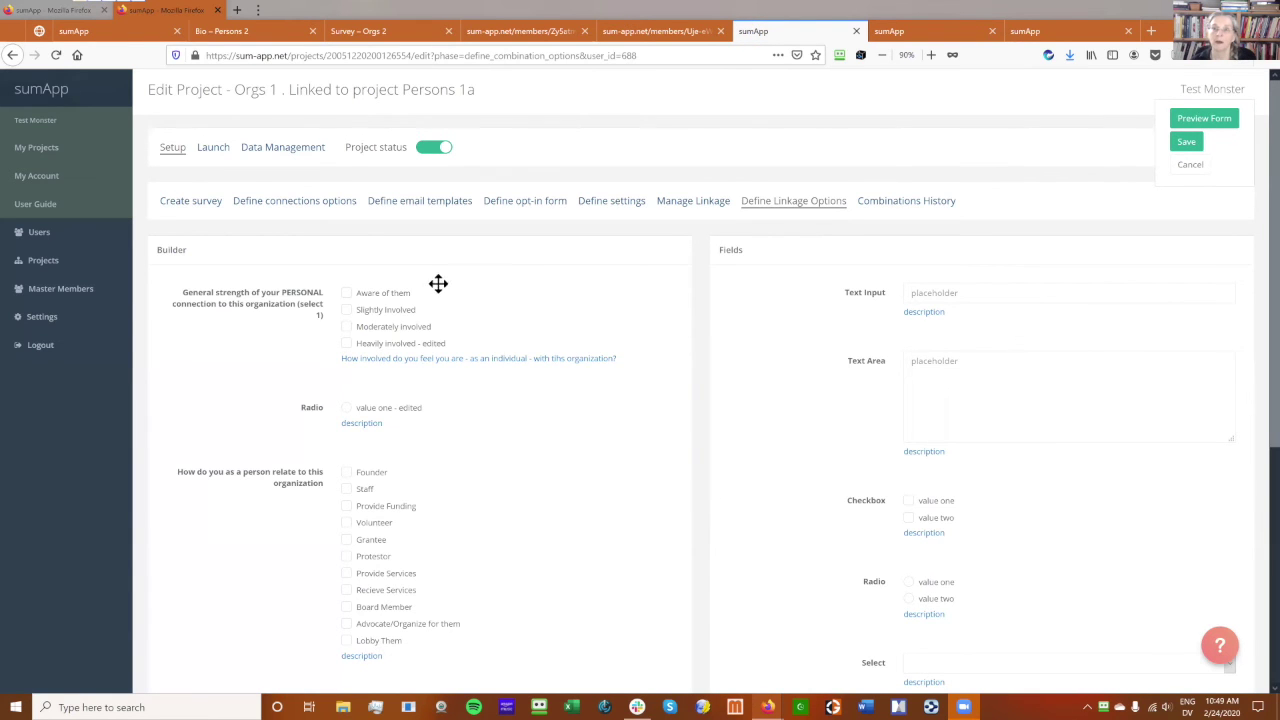
Review the remaining person-to-organization questions in the builder and save the linkage options form.
scroll(437, 300, "down", 3)
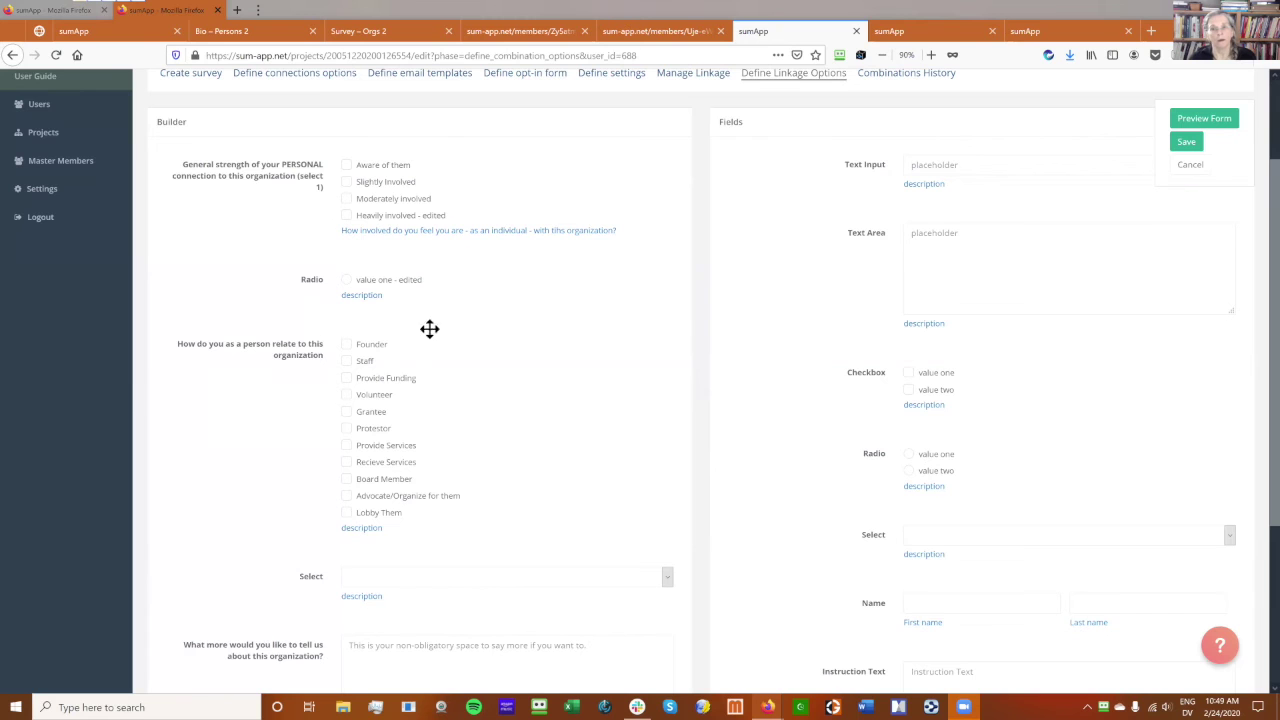
scroll(430, 370, "down", 6)
scroll(483, 291, "up", 8)
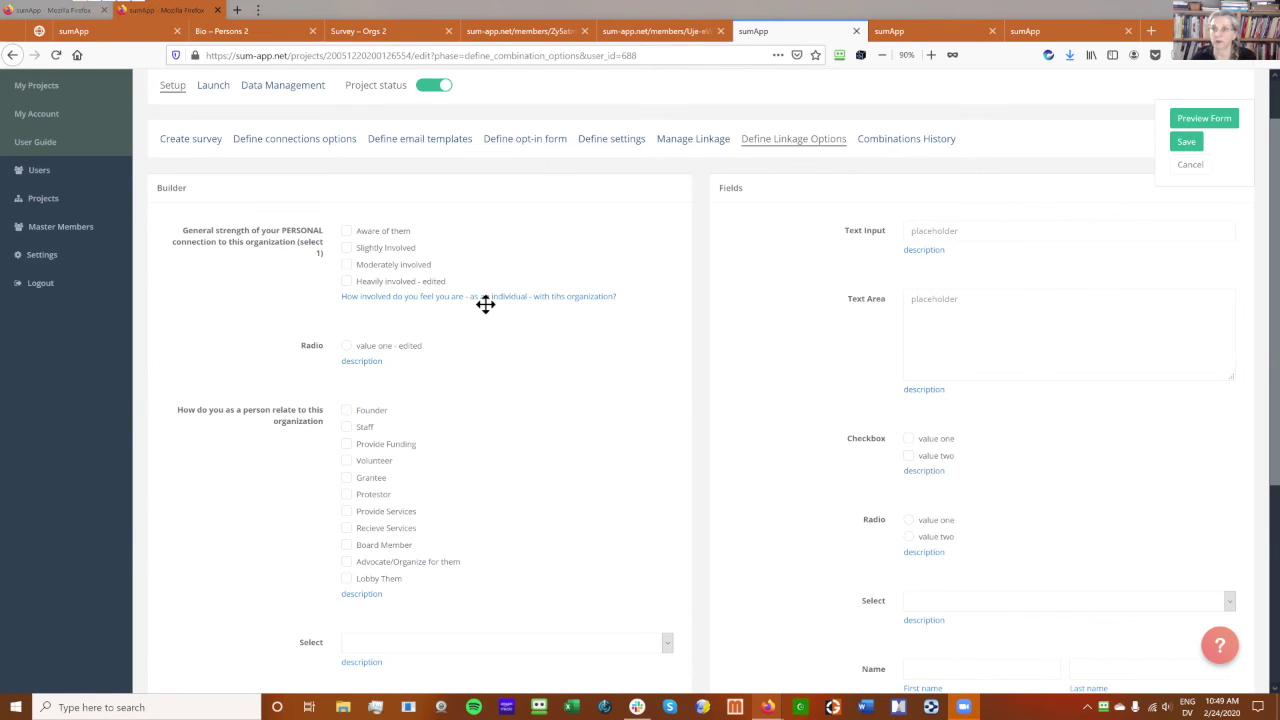
scroll(457, 374, "down", 1)
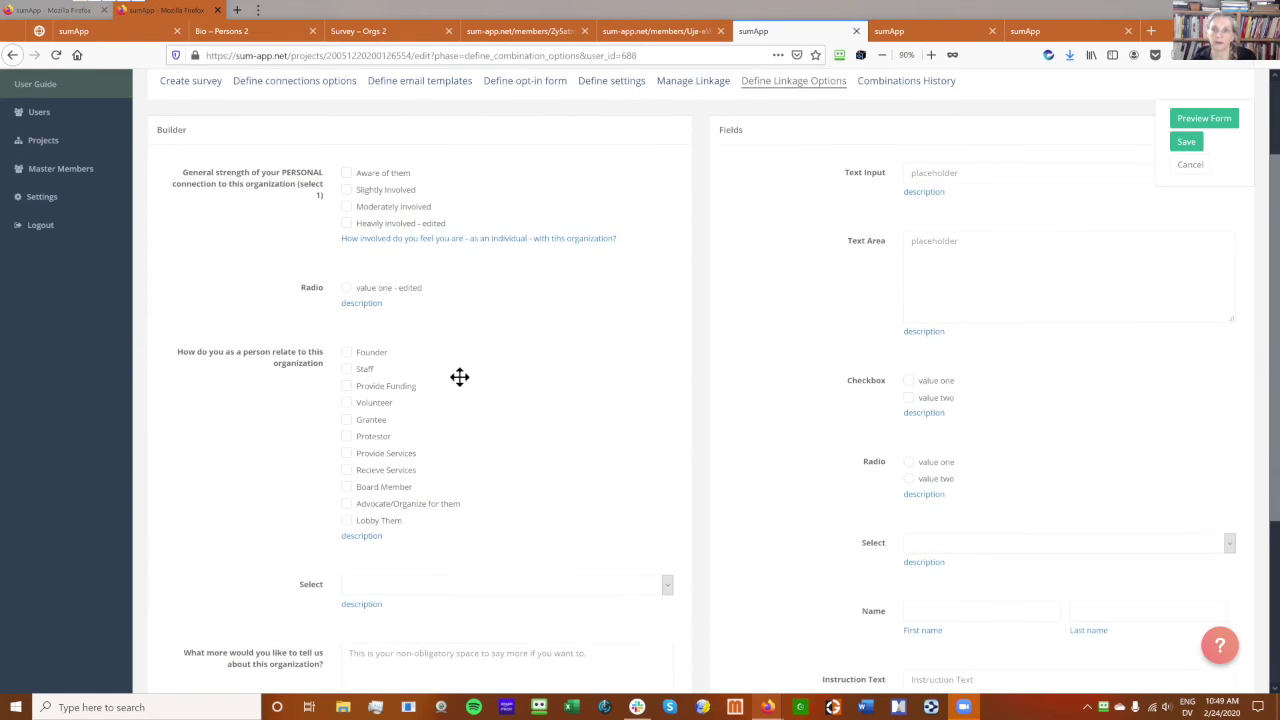
scroll(487, 428, "down", 1)
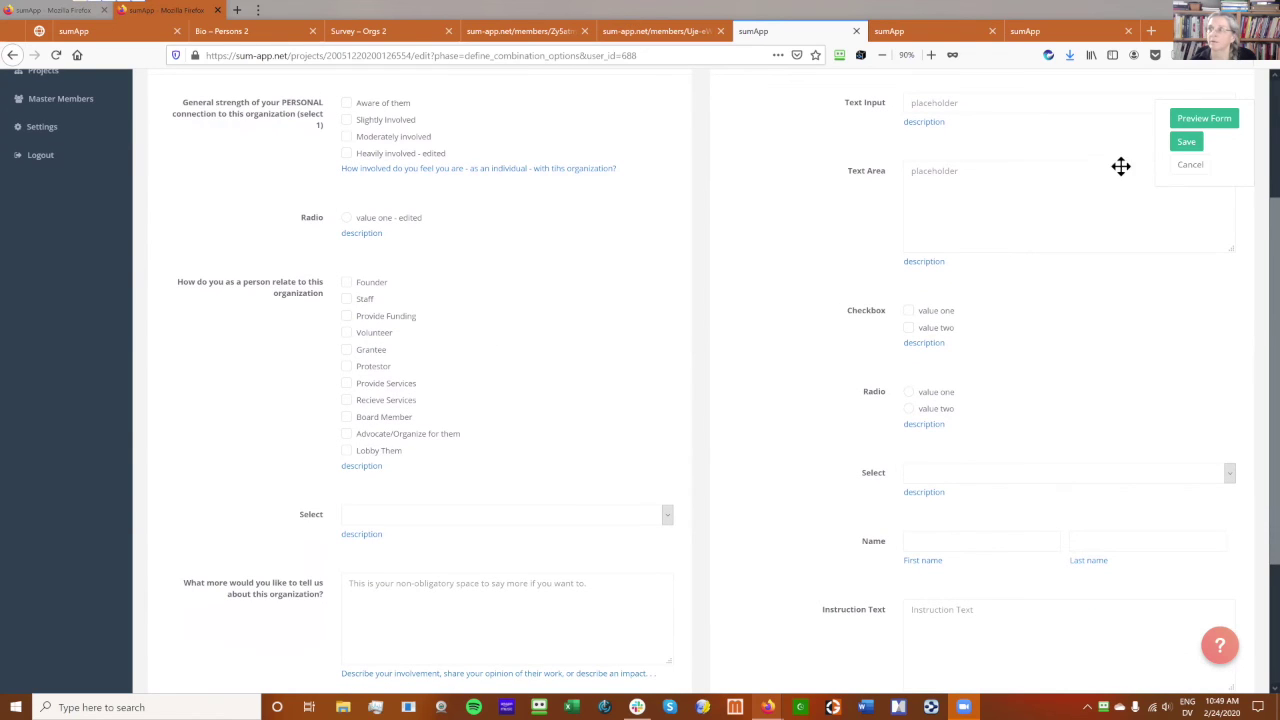
left_click(1183, 143)
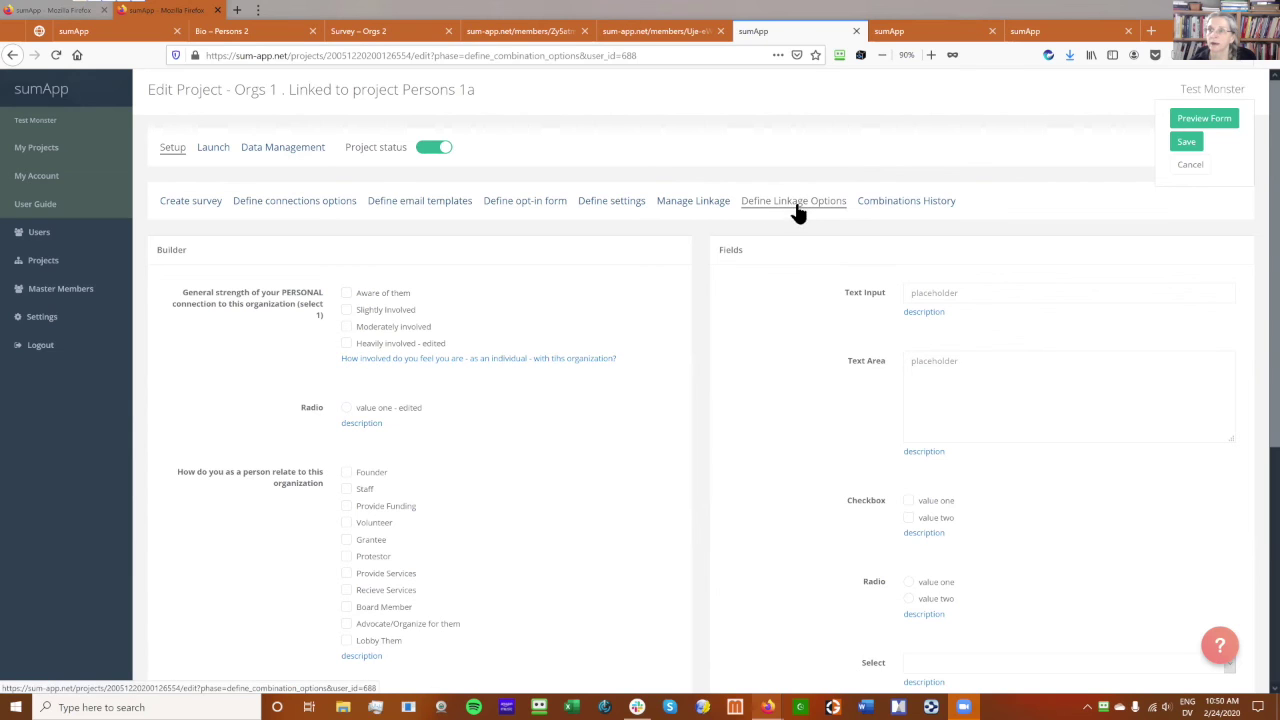
Open the Combinations History for Orgs 1 and examine the recorded person-to-organization connections.
left_click(914, 202)
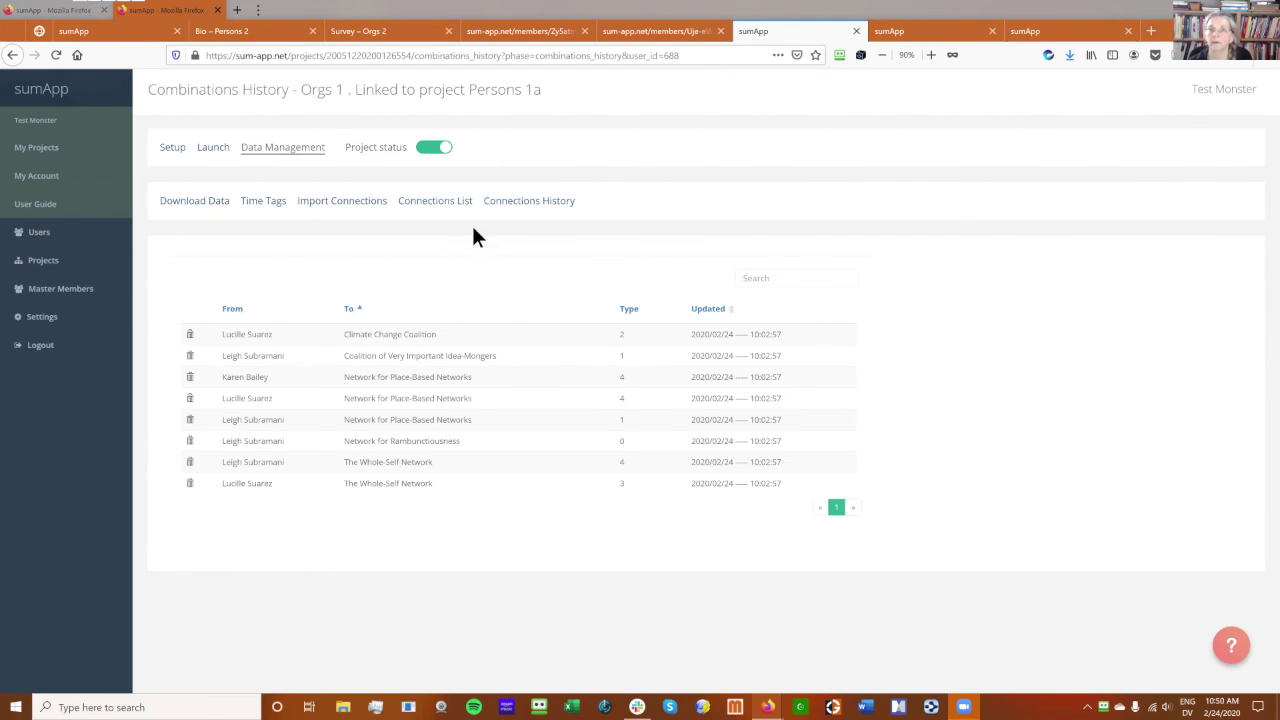
left_click(524, 212)
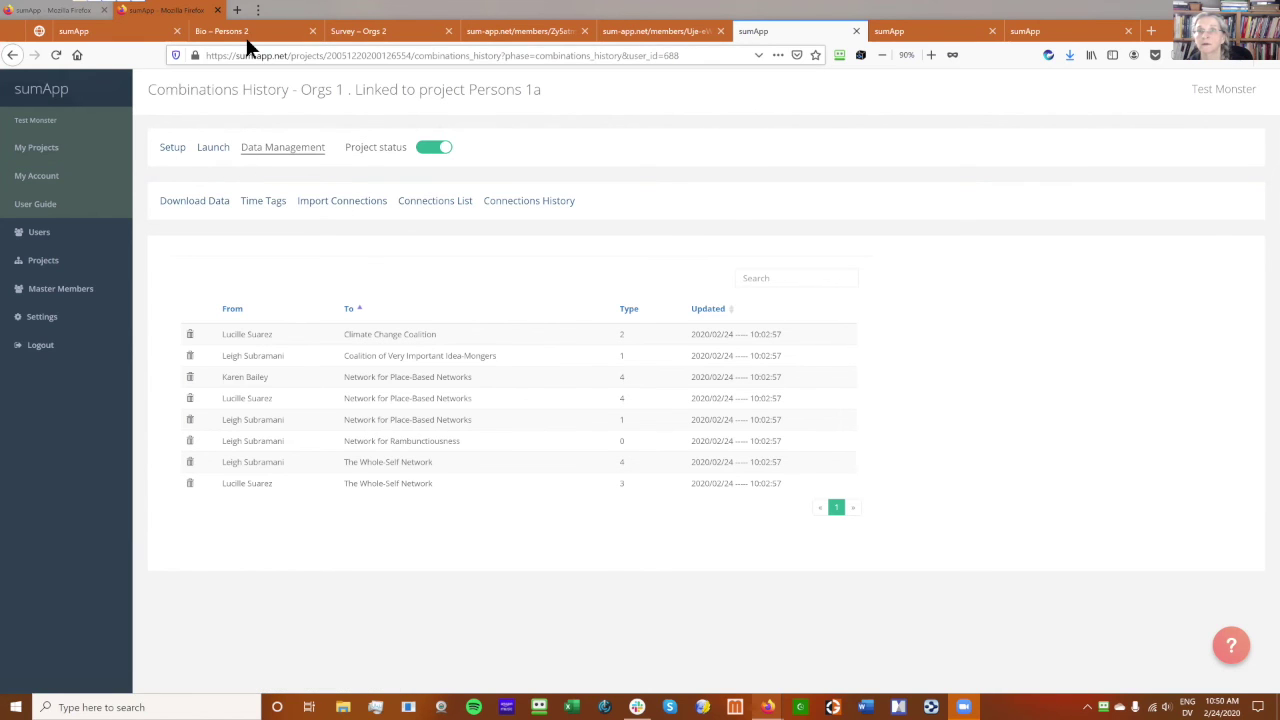
Switch to the Persons 2 project and review the CSV and JSON exports on its data download page.
left_click(204, 36)
left_click(170, 40)
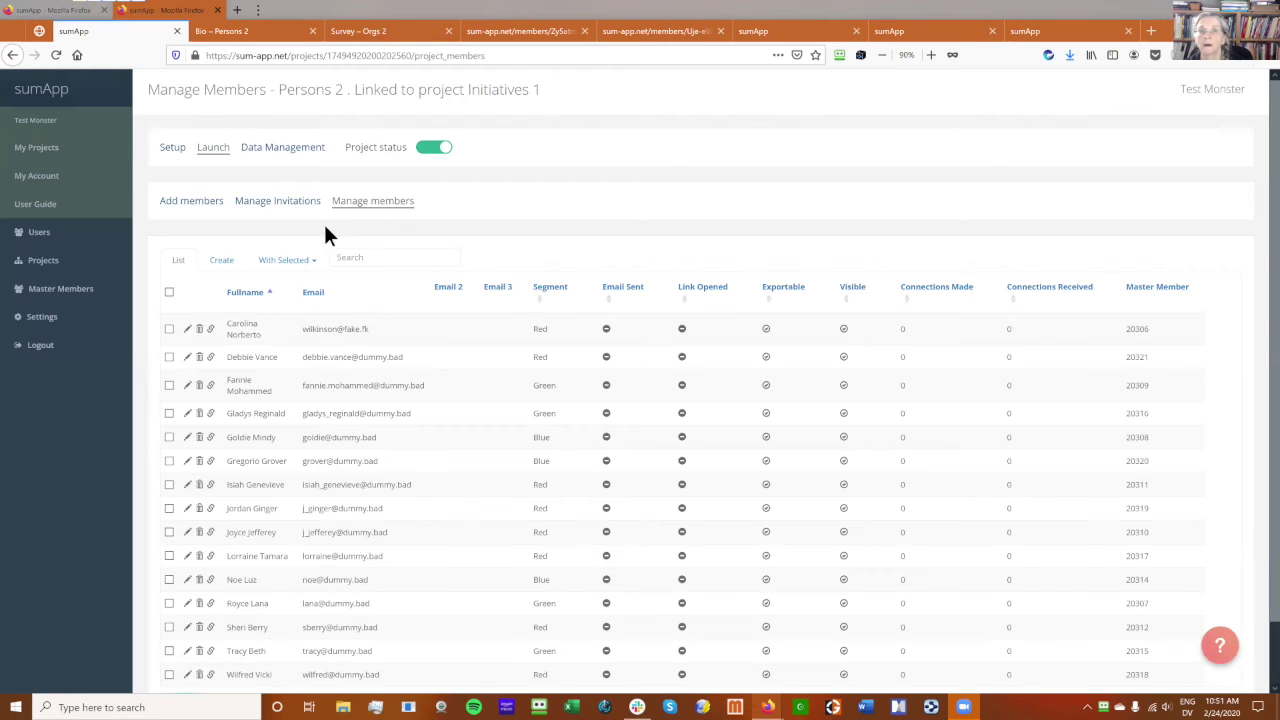
left_click(283, 150)
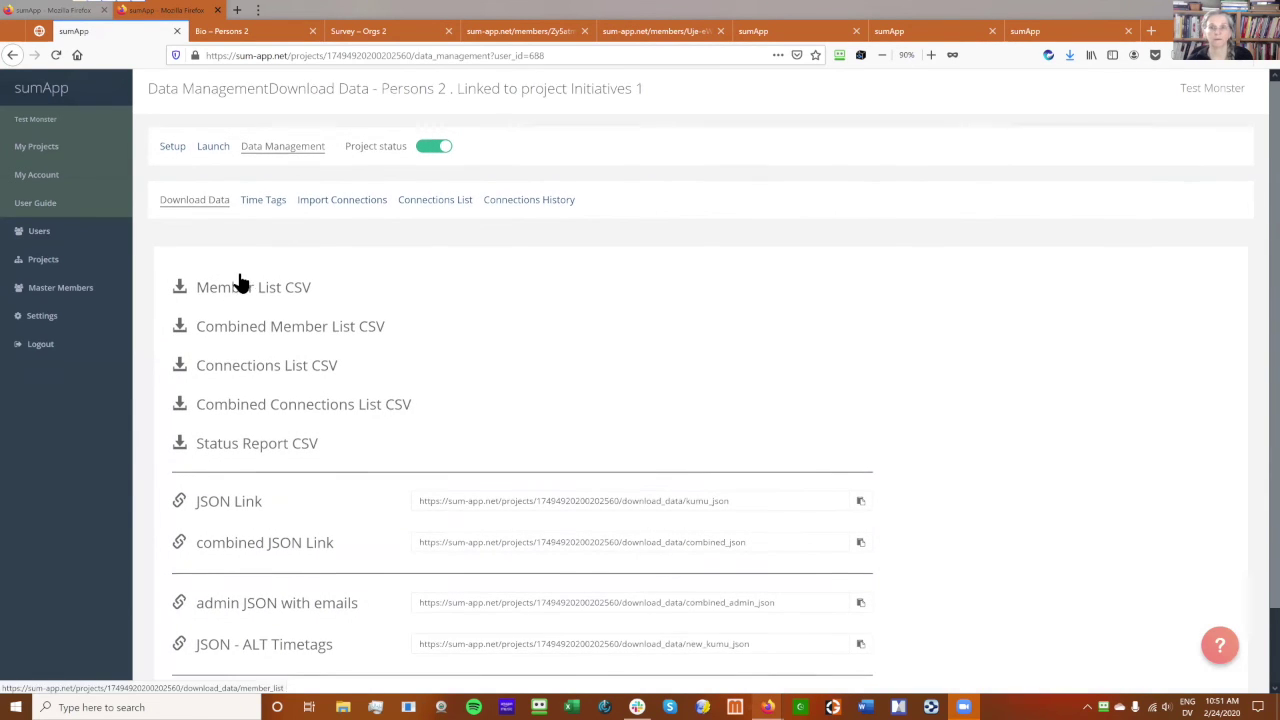
scroll(225, 270, "down", 1)
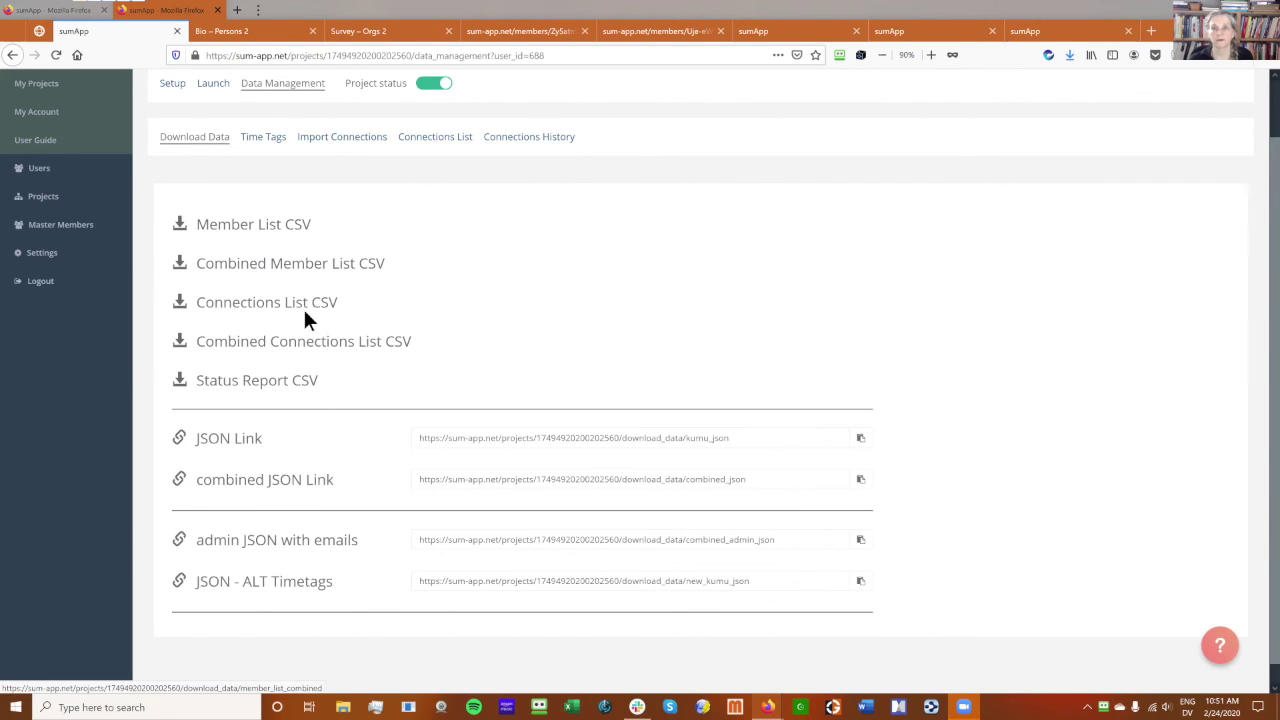
scroll(303, 320, "down", 1)
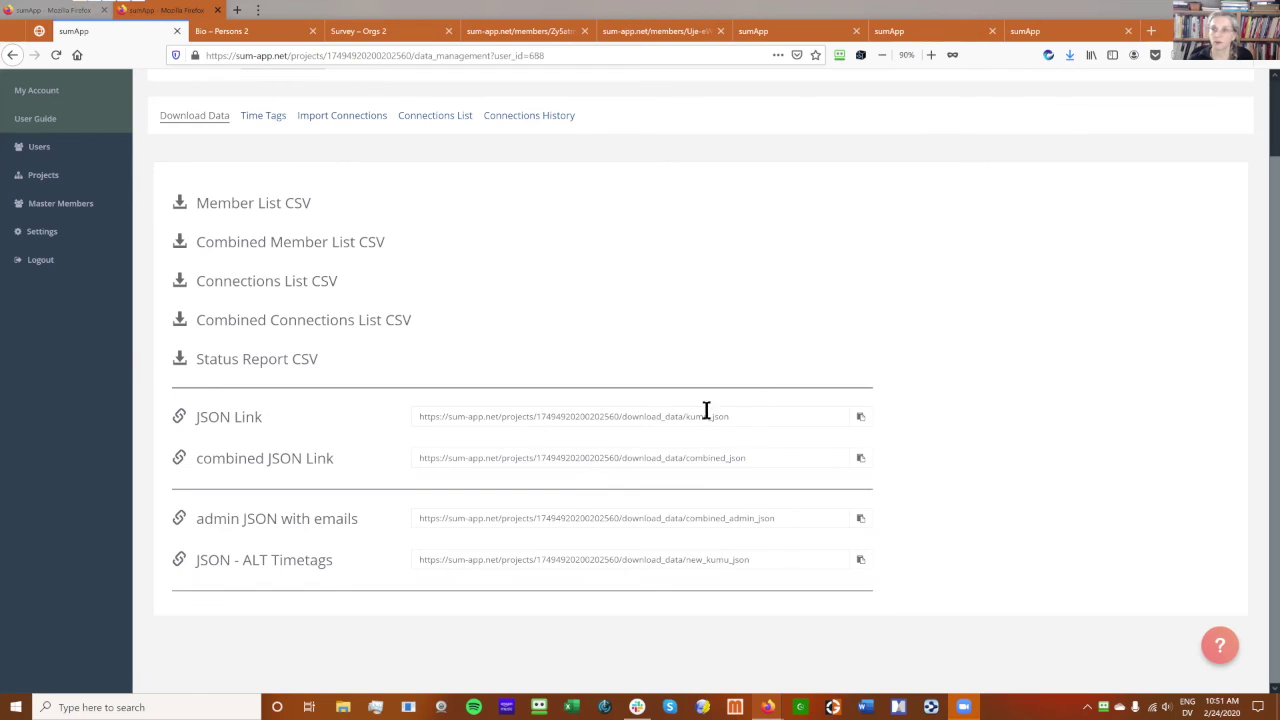
Highlight the JSON Link and combined JSON Link addresses in turn to compare them, and clear the selection.
left_click(763, 418)
left_click_drag(645, 422, 394, 420)
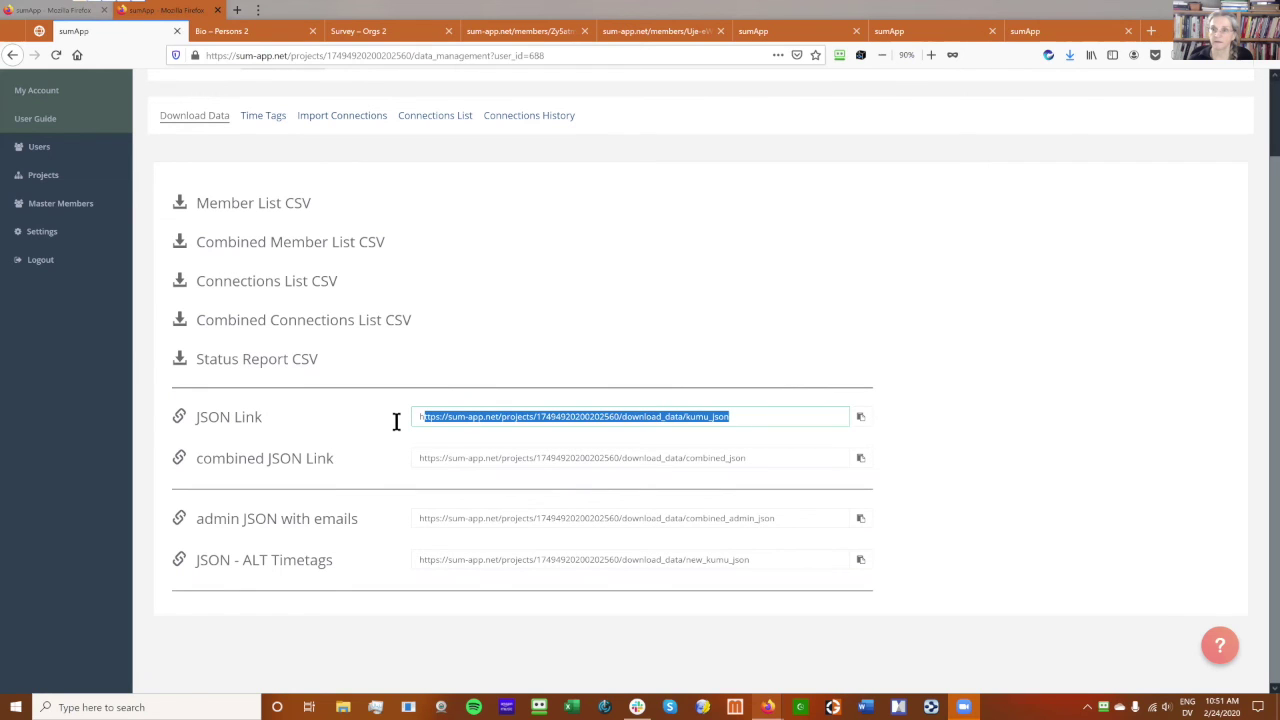
left_click(792, 459)
left_click_drag(794, 457, 336, 457)
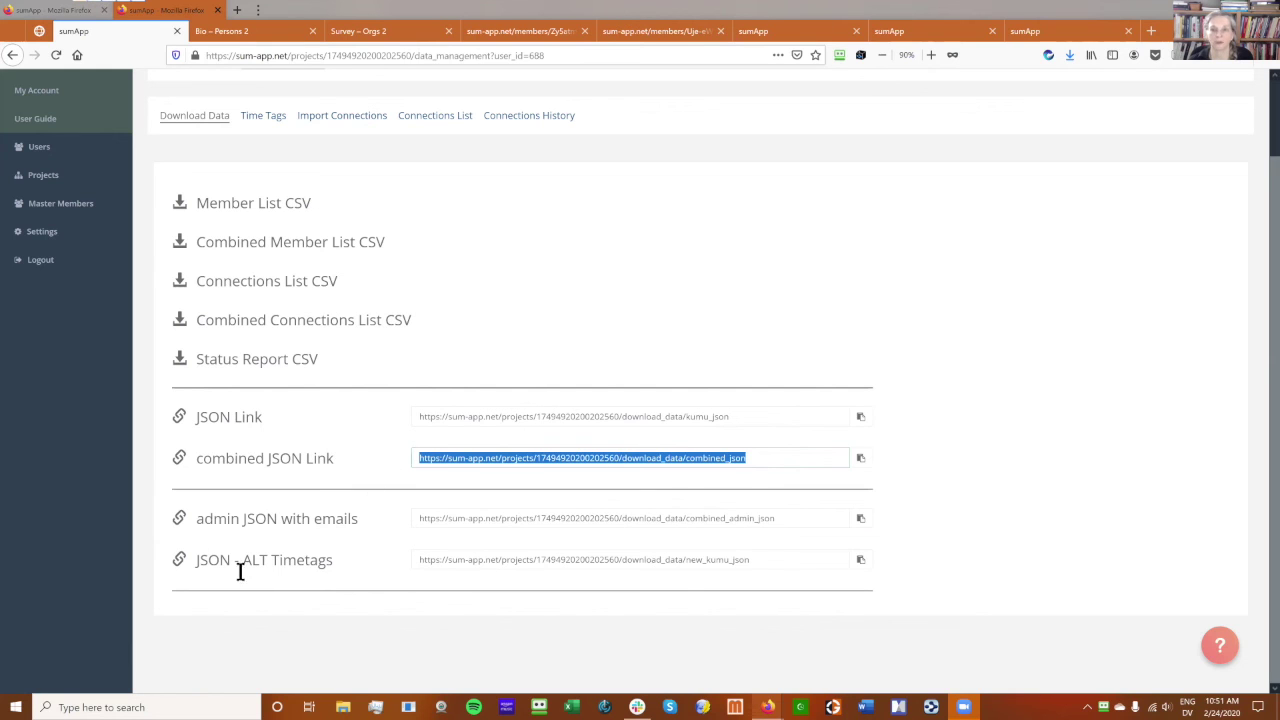
left_click(1029, 465)
scroll(1029, 465, "up", 2)
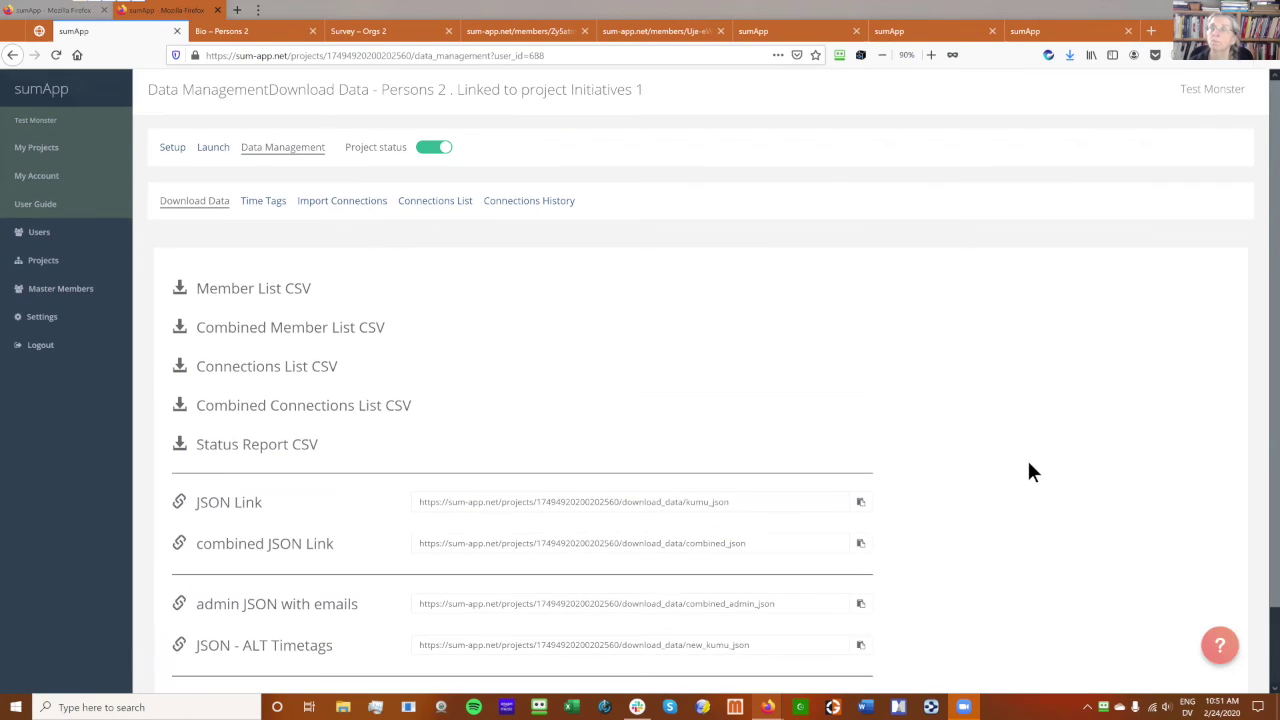